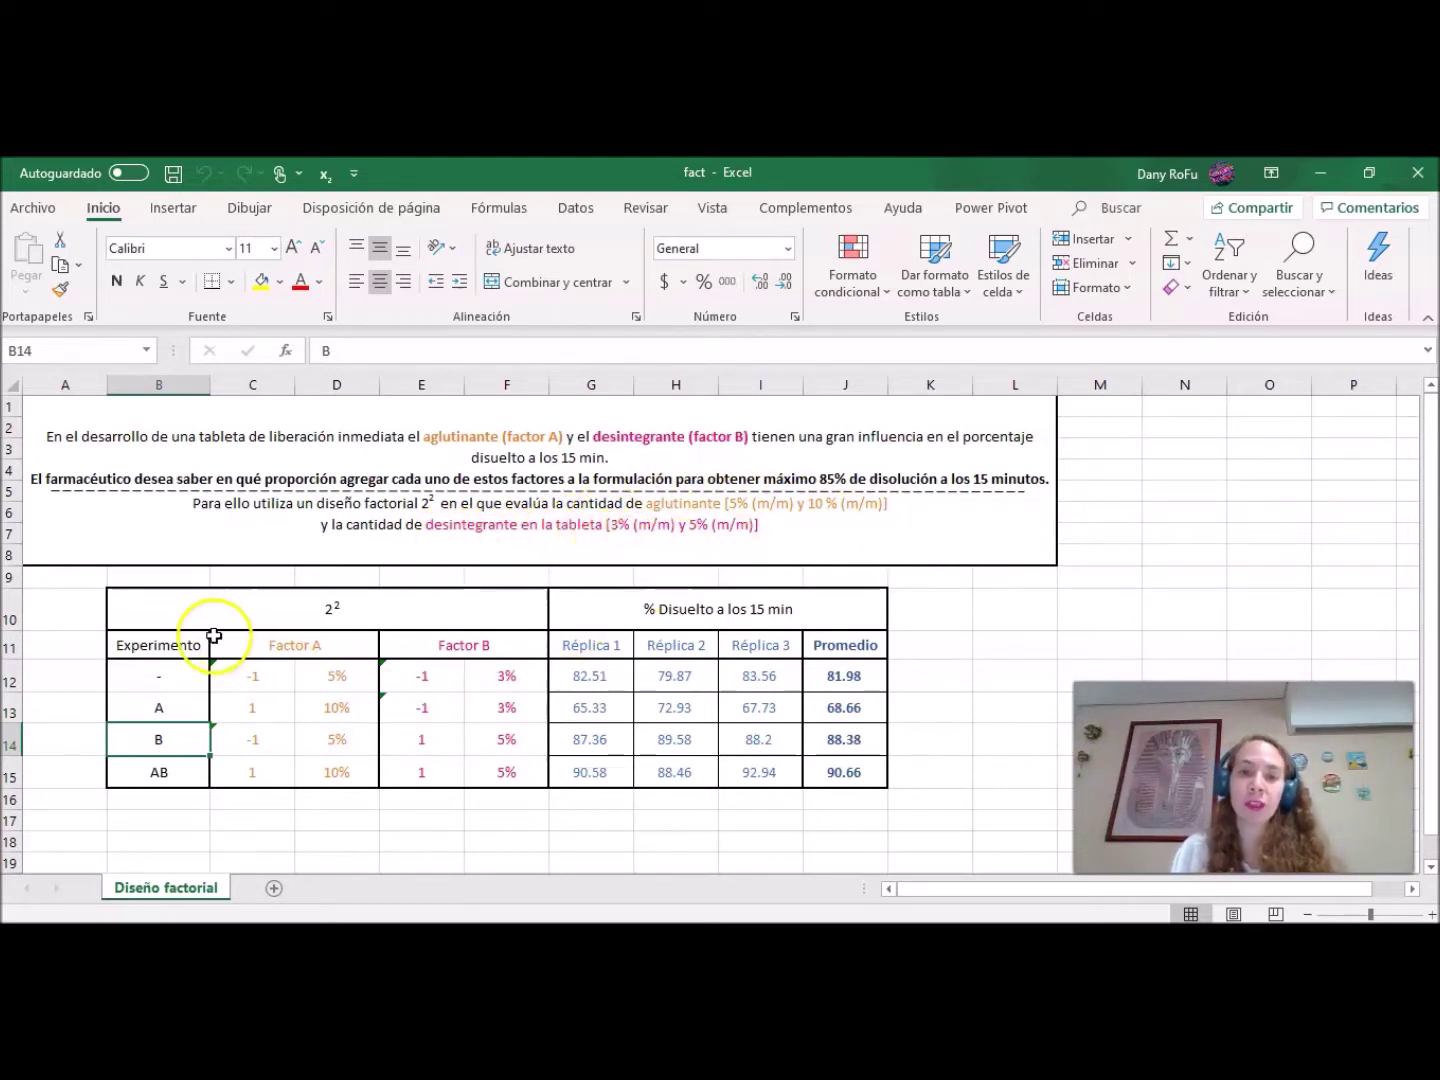
- Examine the 2² design table on the Diseño factorial sheet, including the coded levels of factors A and B for each experiment
drag(84, 578, 912, 810)
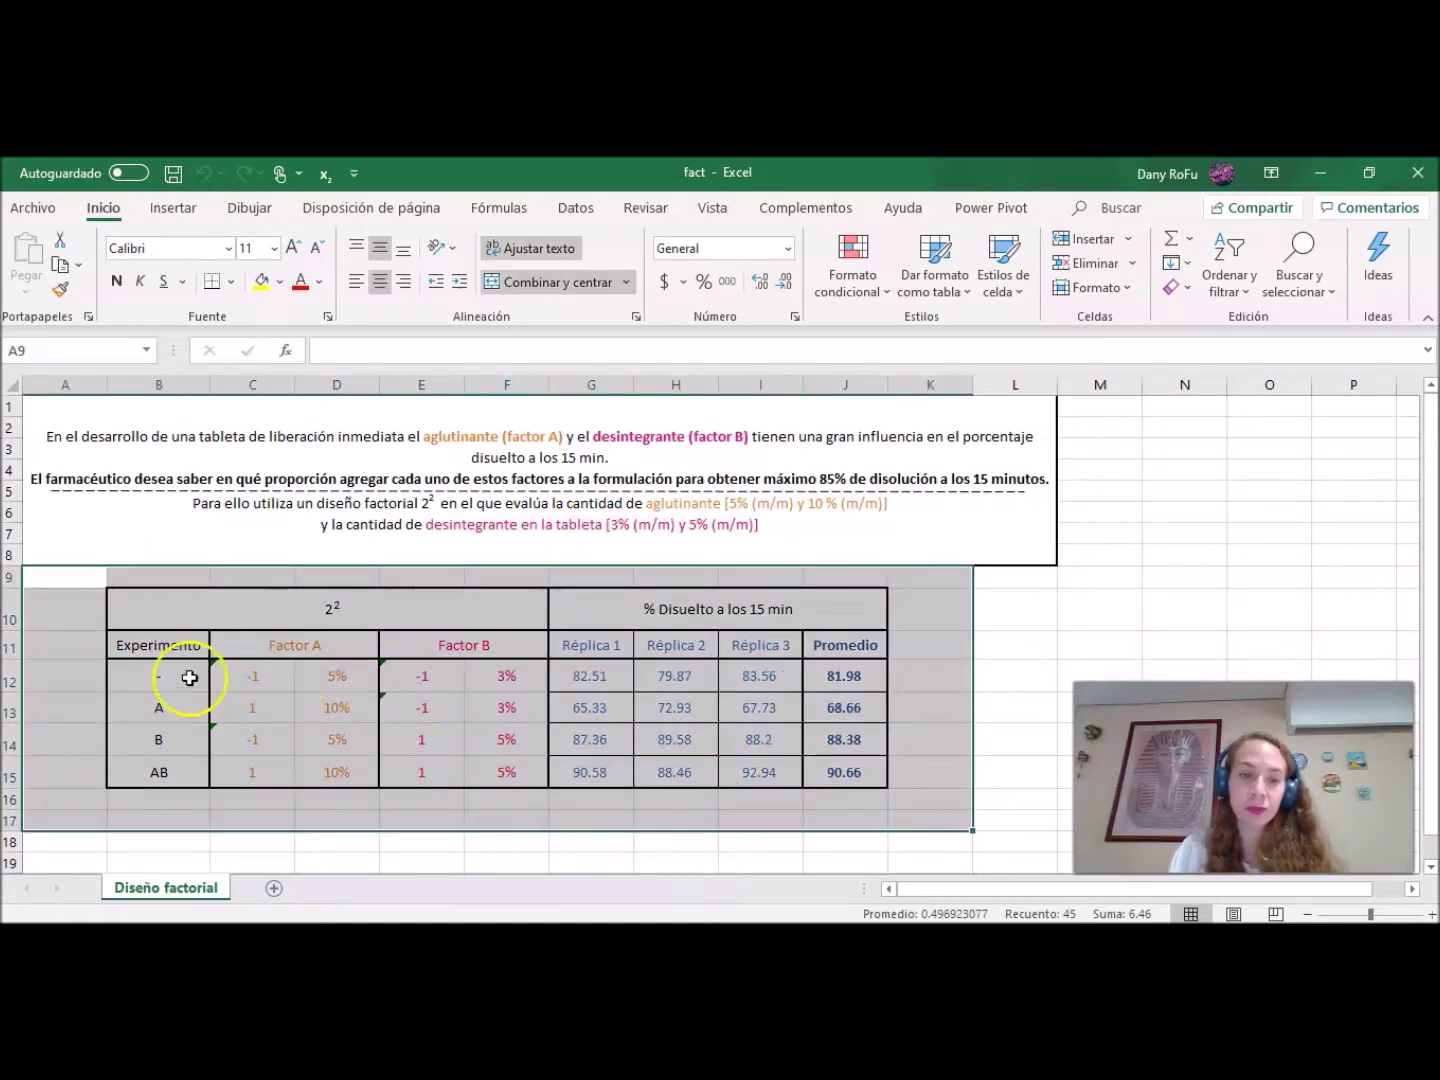
click(265, 679)
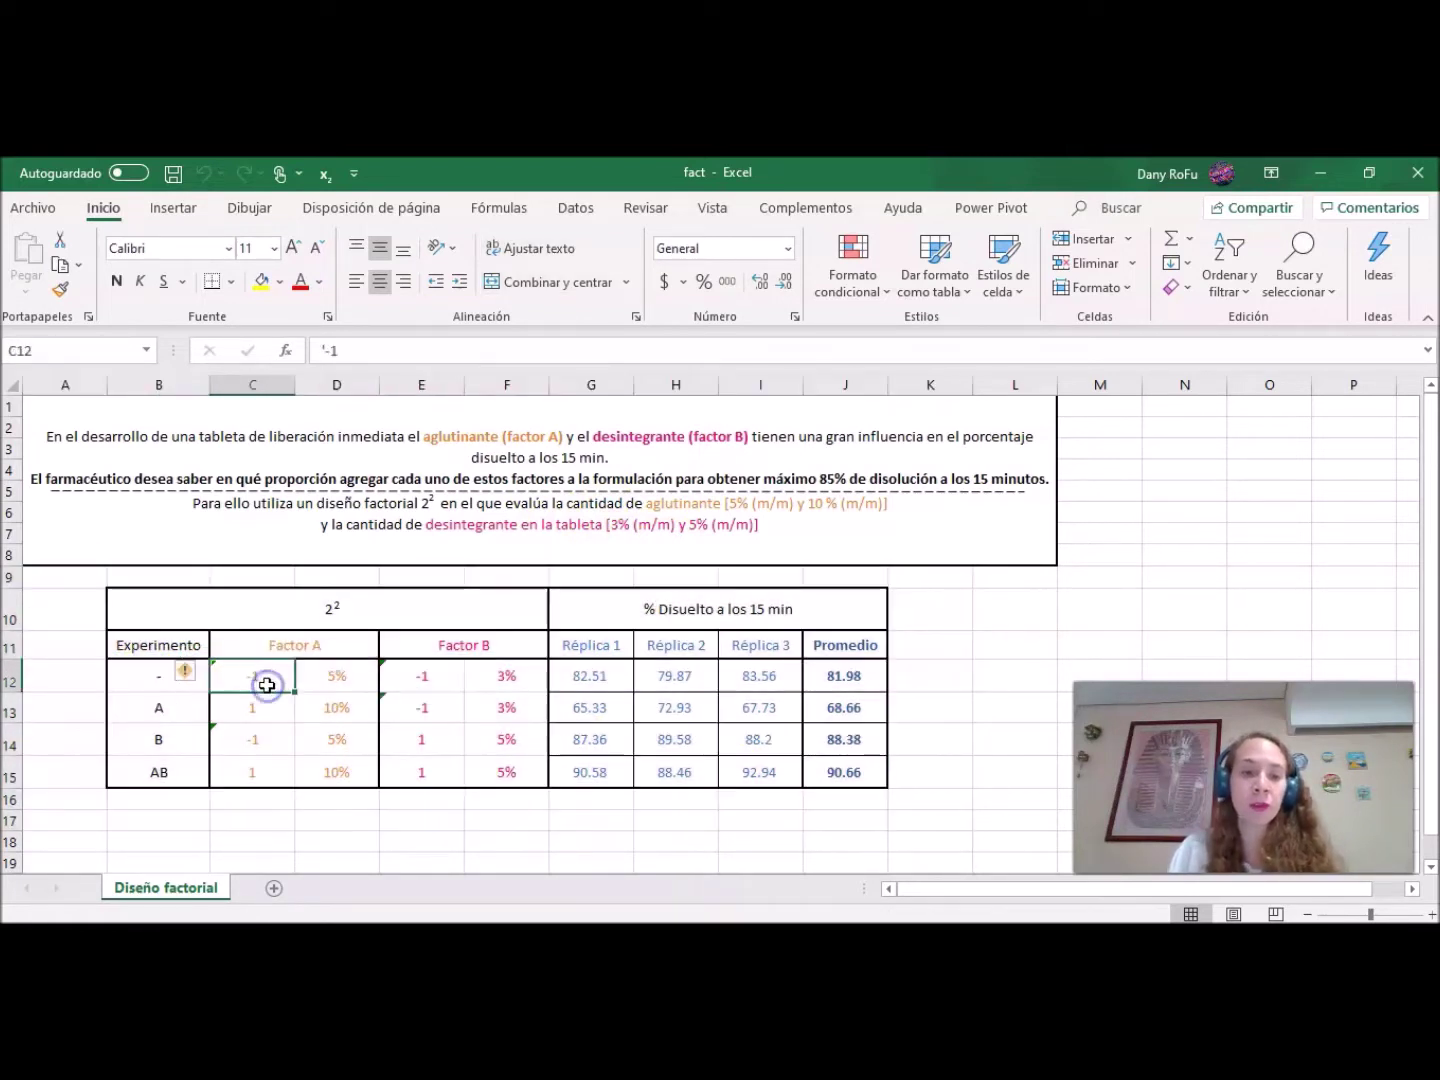
click(445, 684)
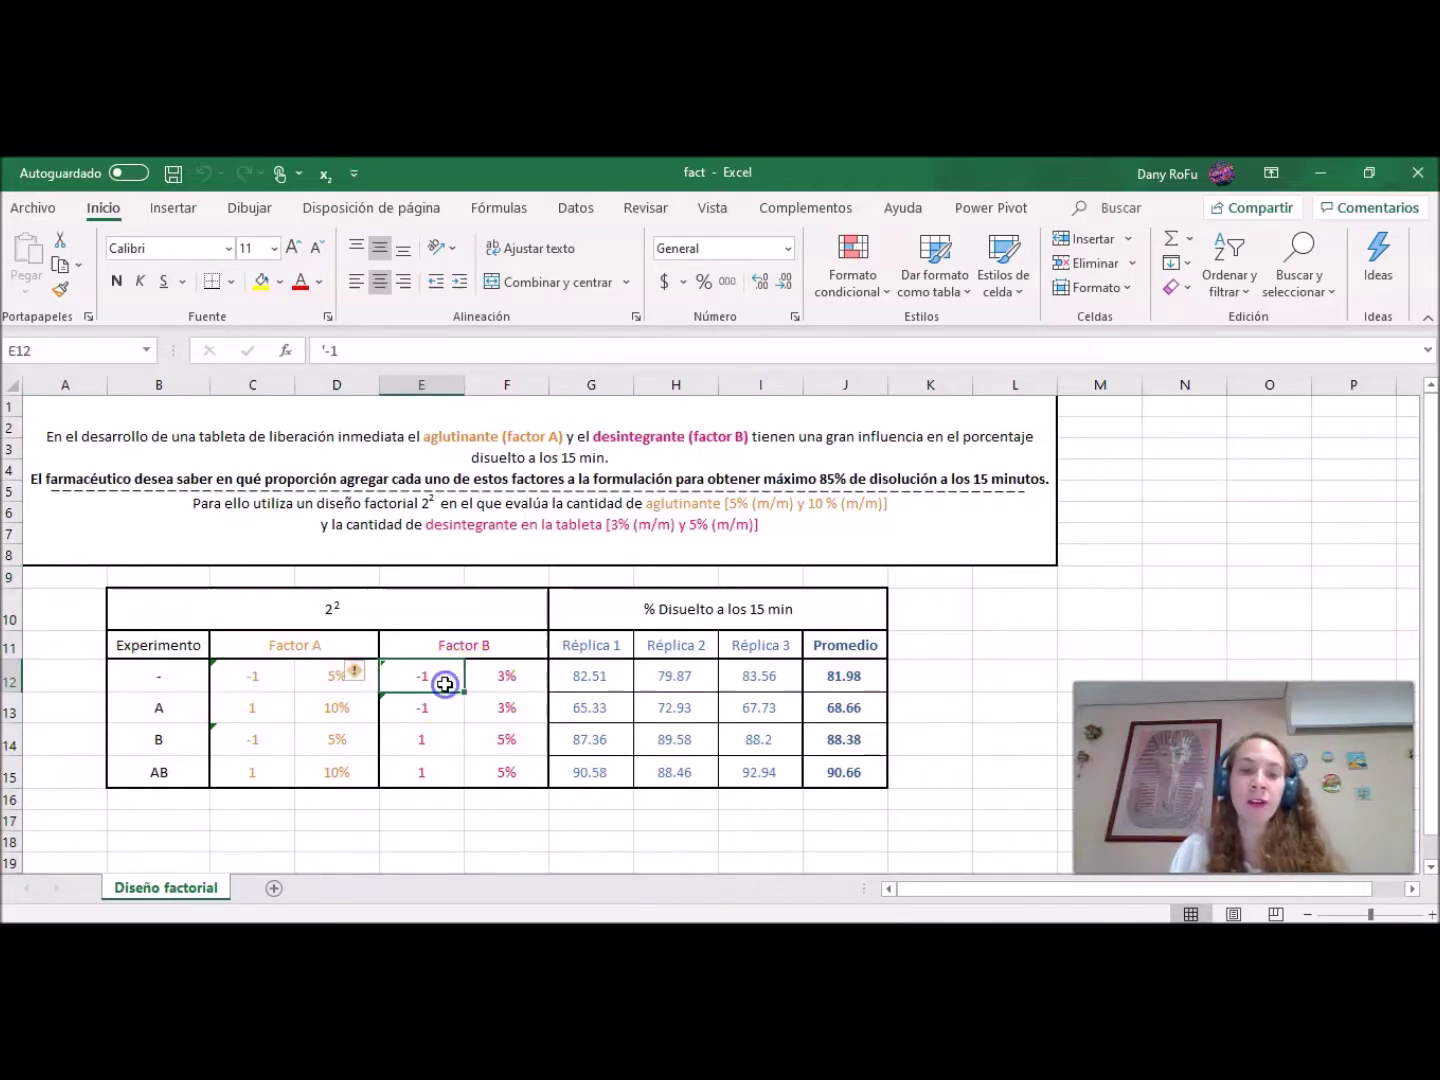
click(231, 712)
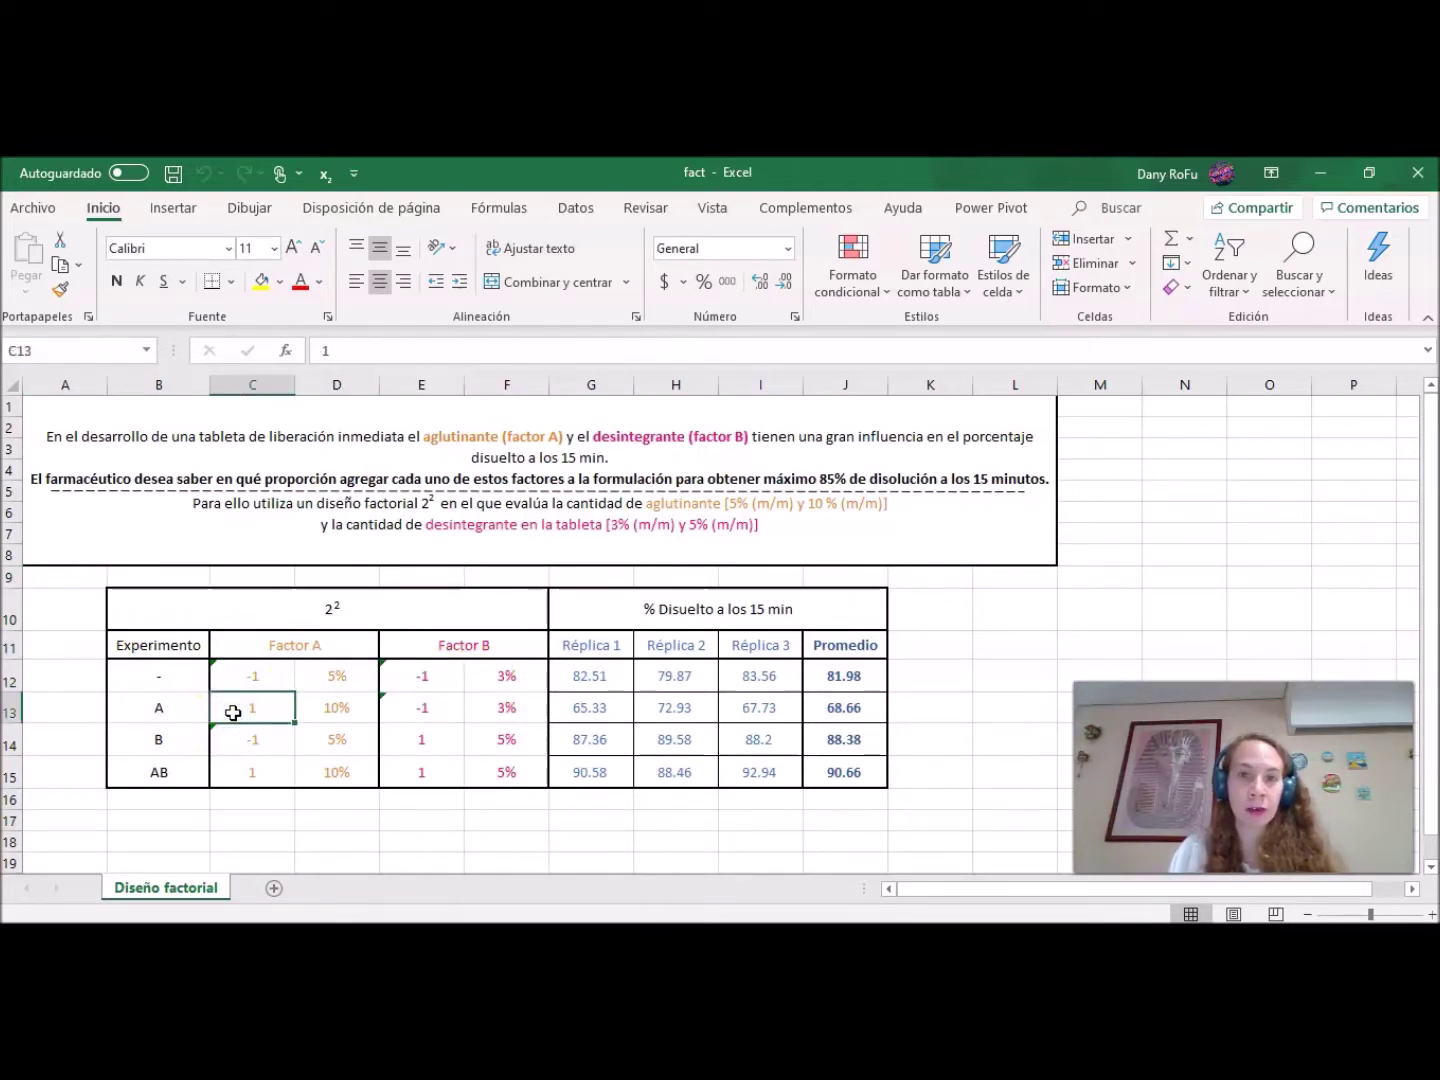
click(158, 739)
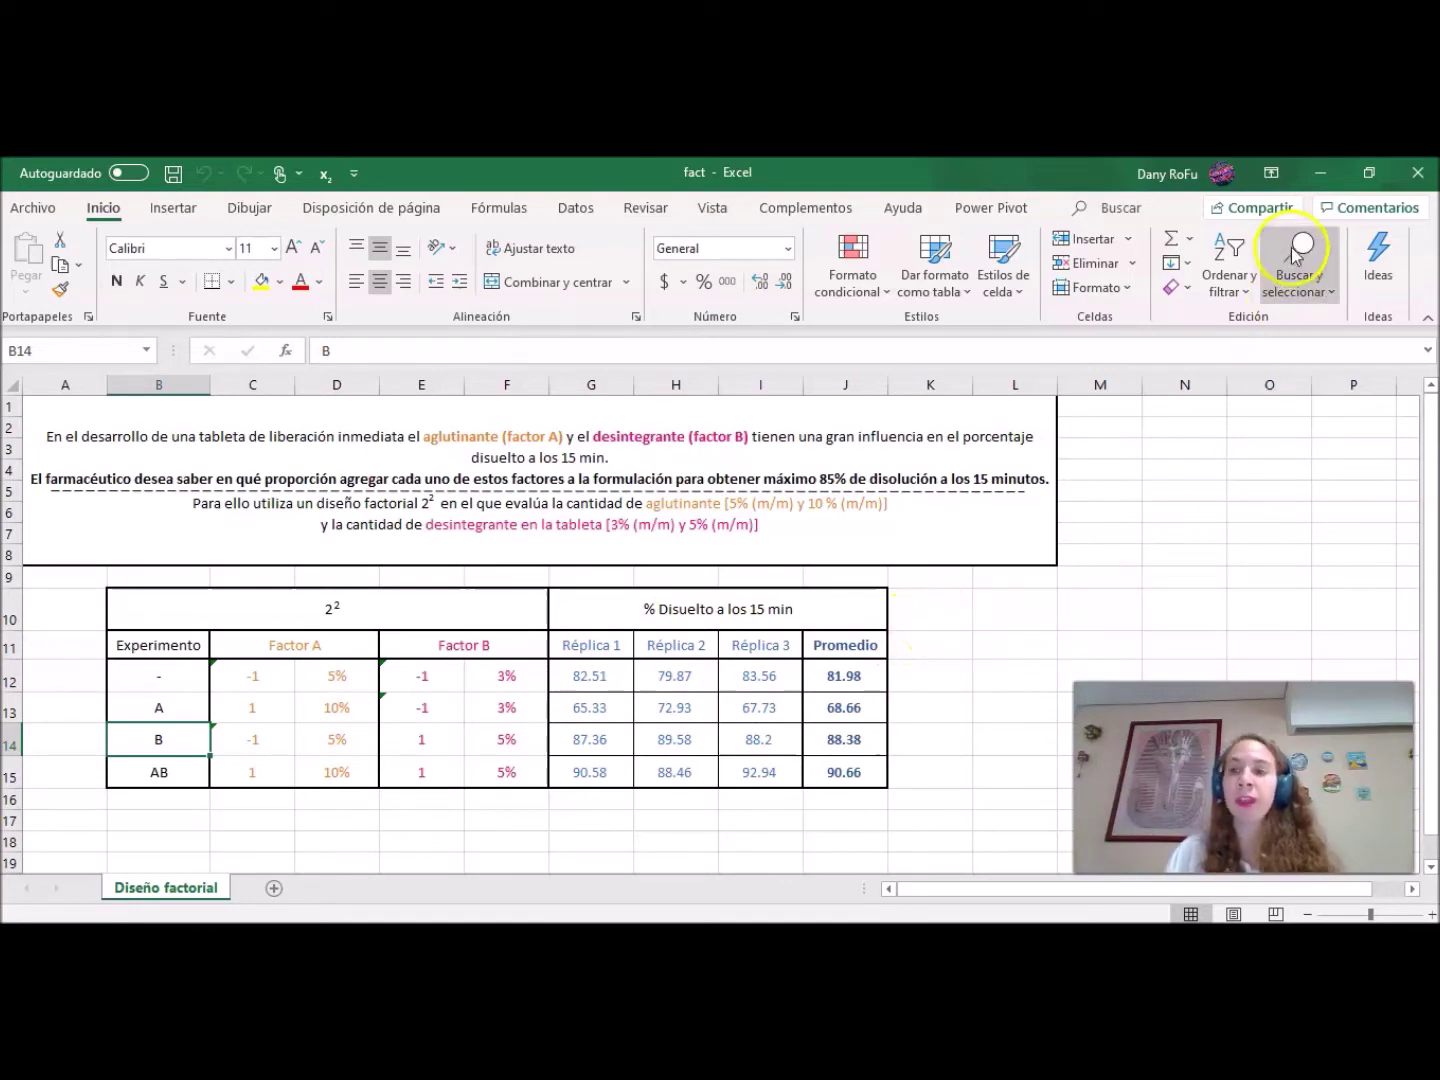
- Switch from the workbook to Statgraphics Centurion and start creating a new design with the legacy DOE procedures
click(1331, 177)
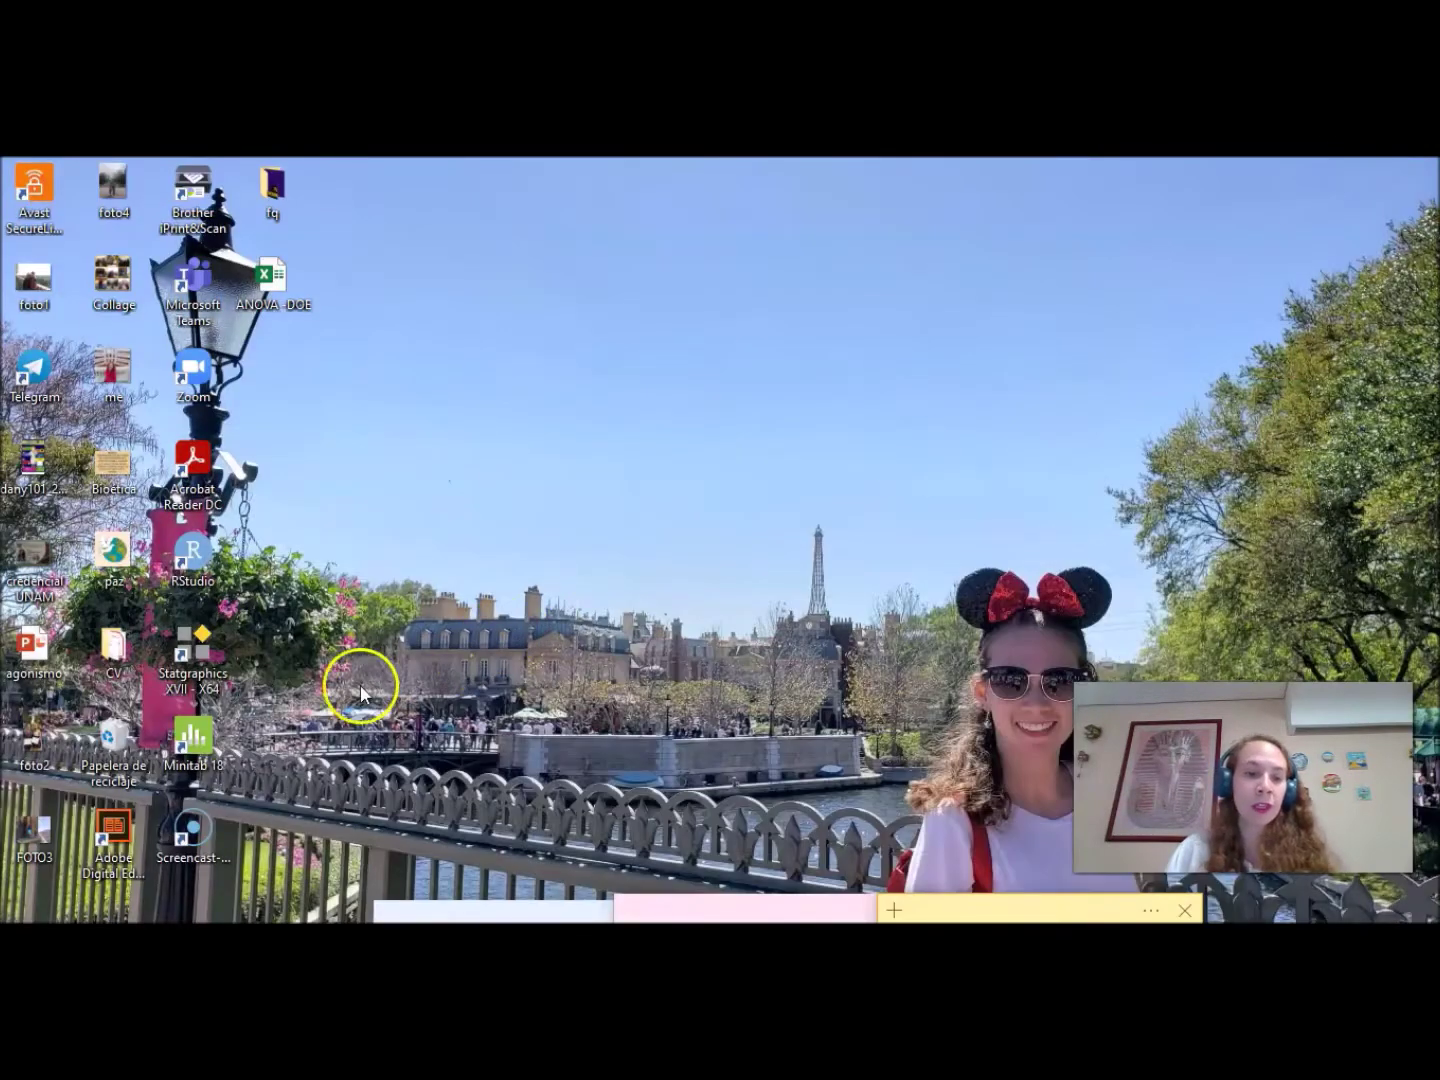
double_click(190, 664)
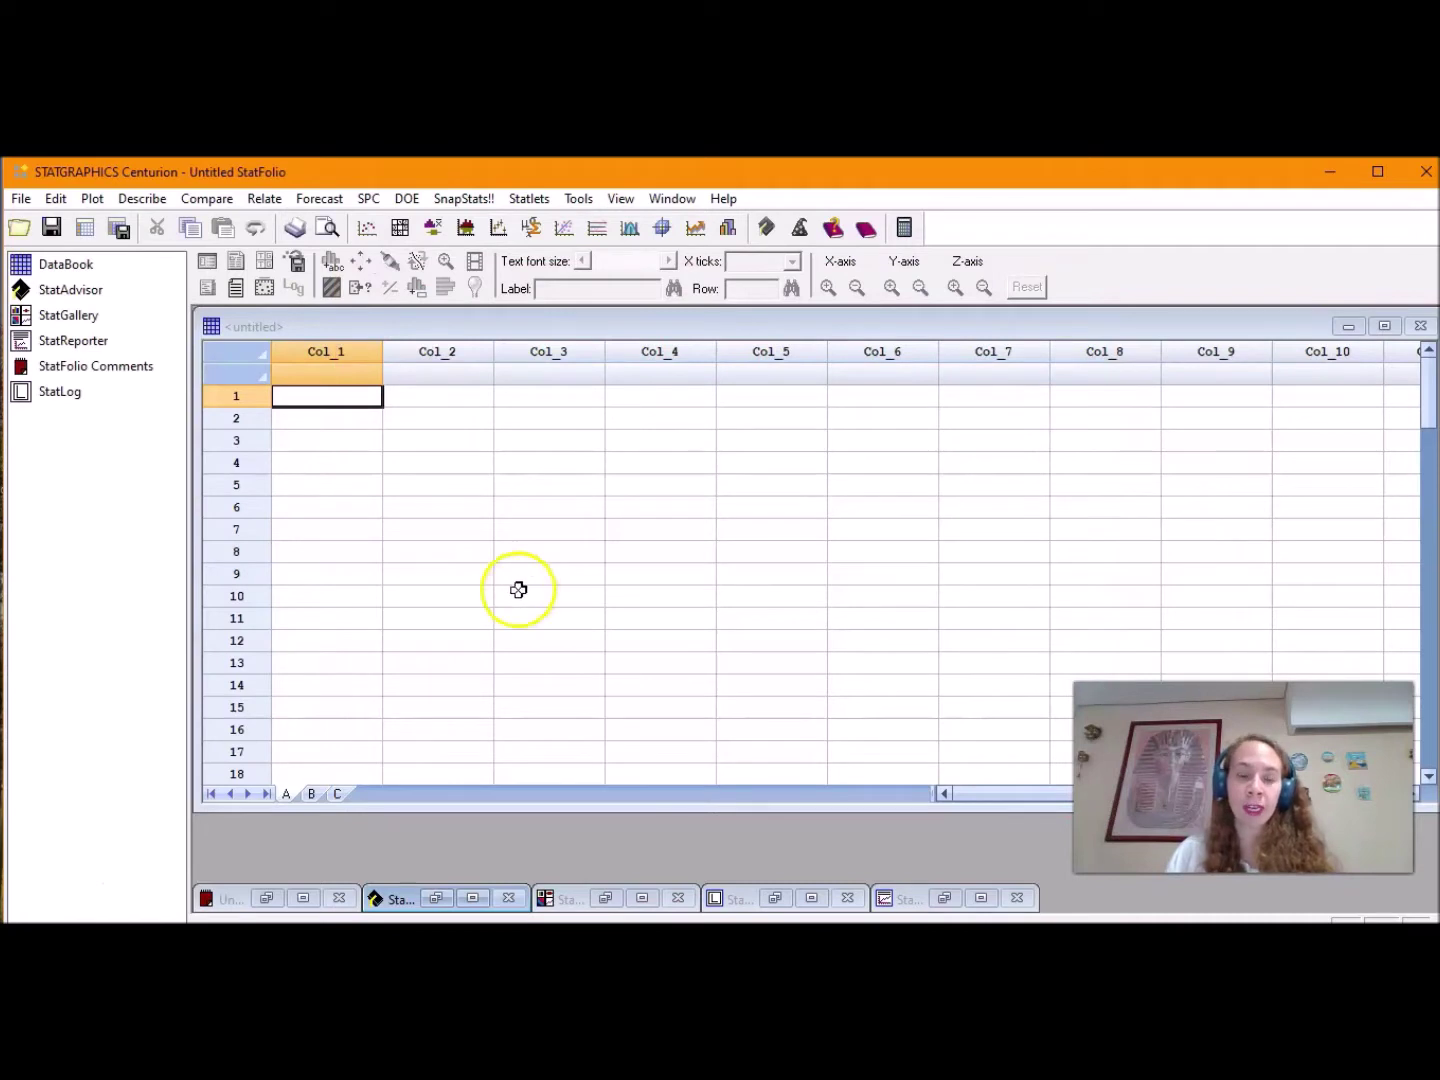
click(408, 199)
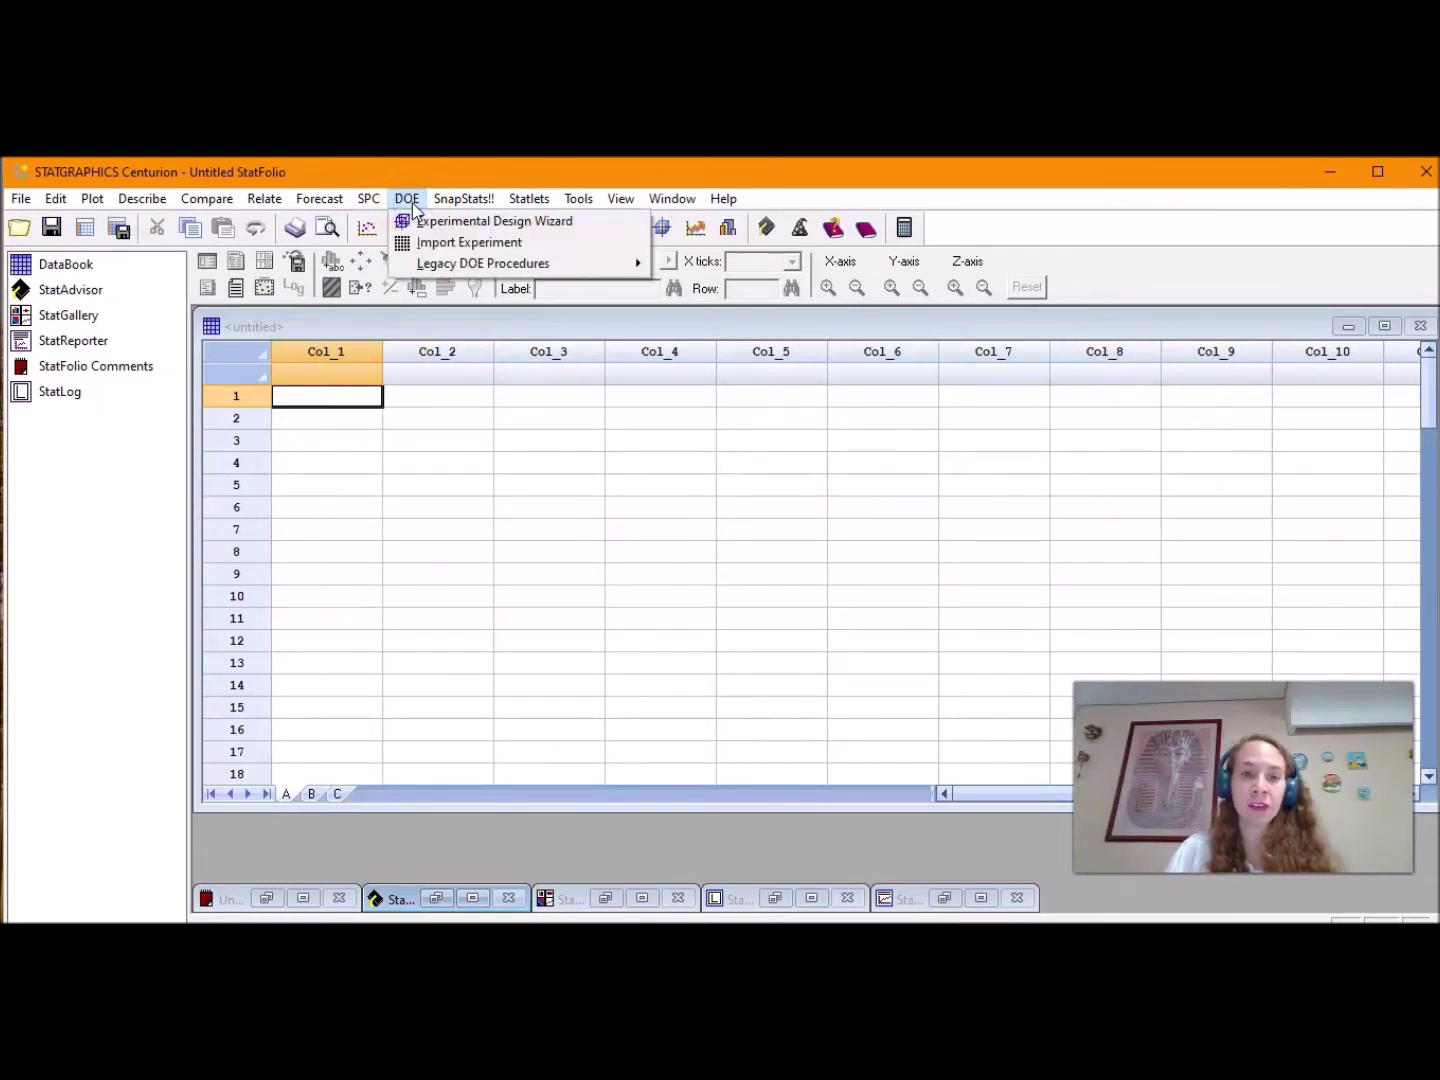
mouse_move(440, 268)
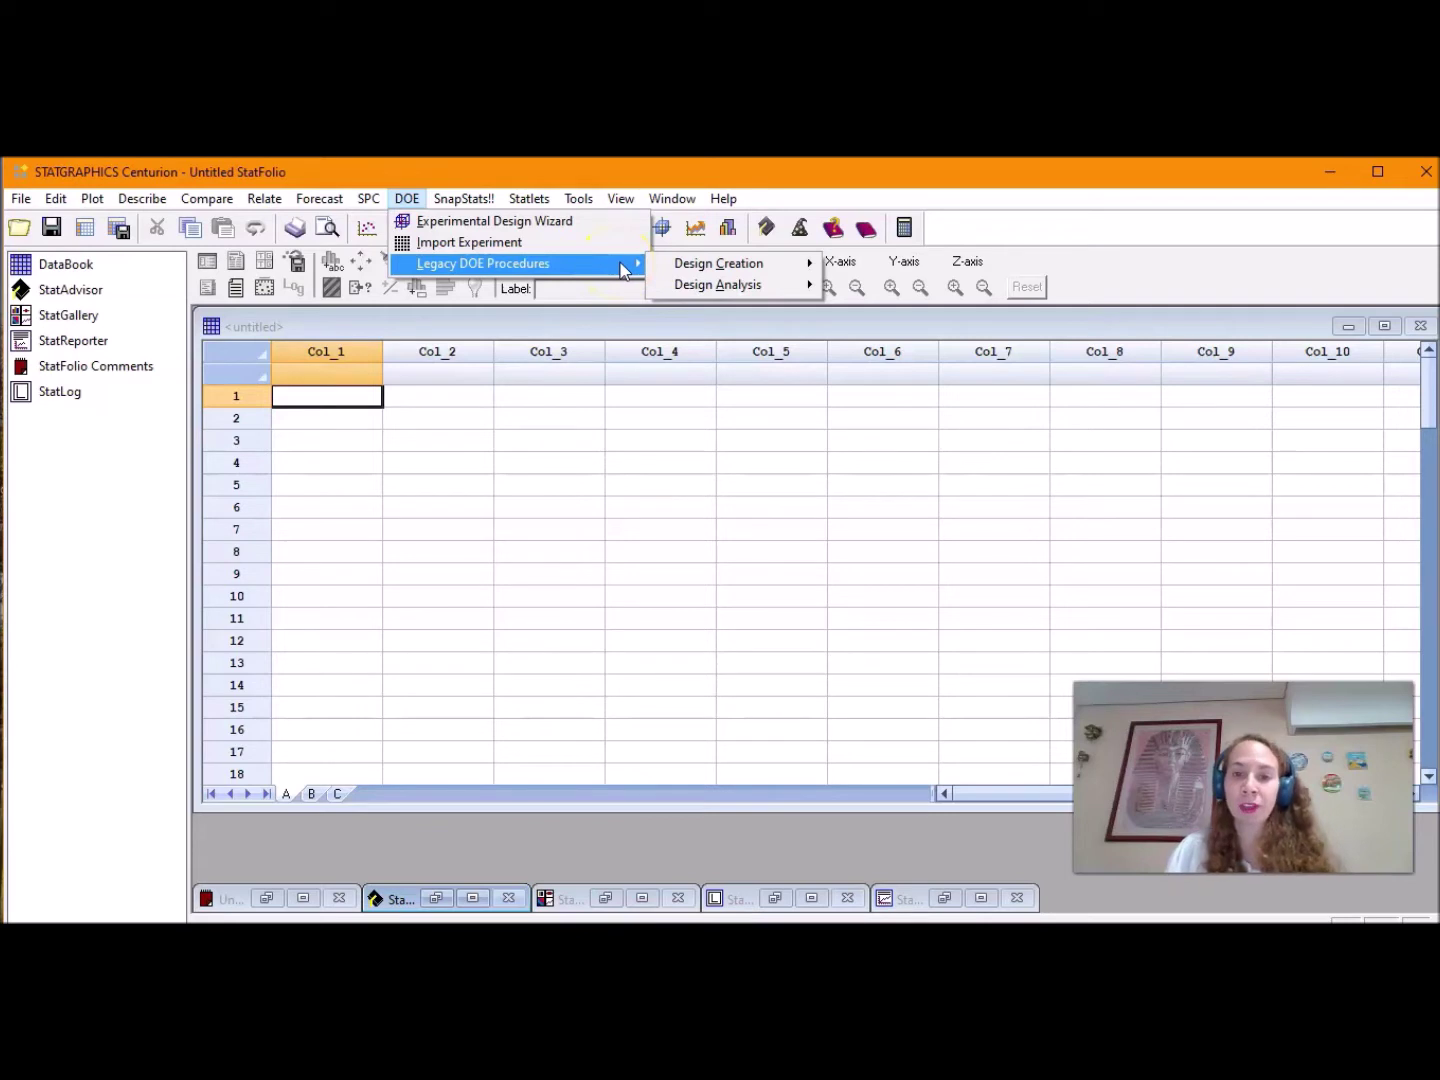
click(693, 268)
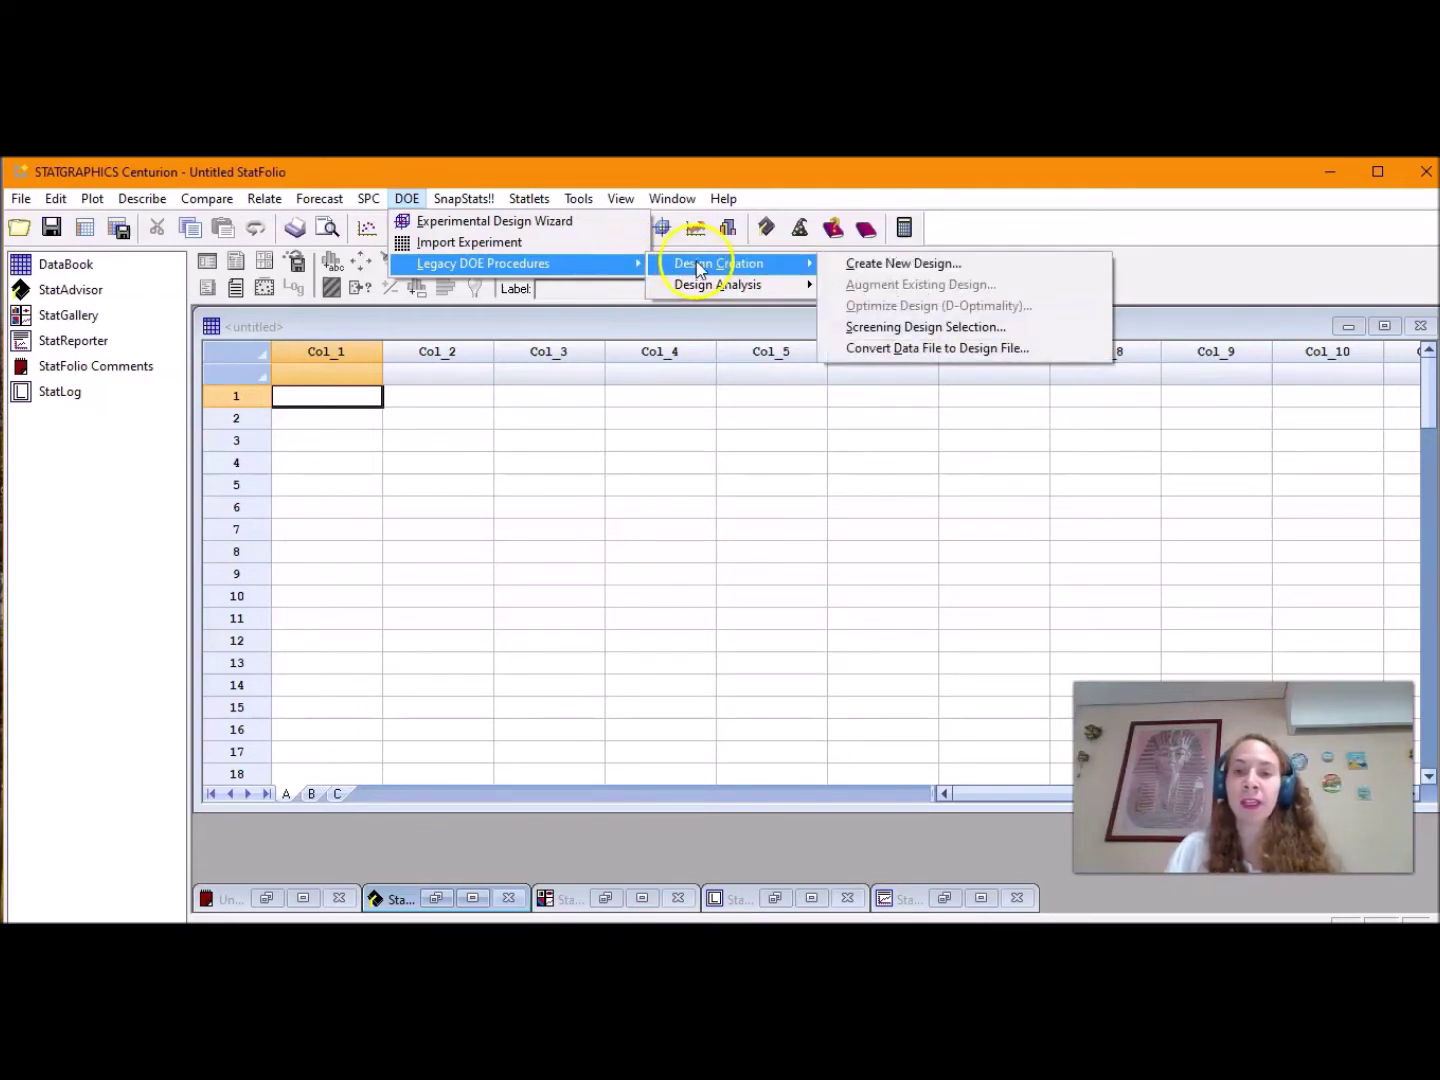
click(843, 266)
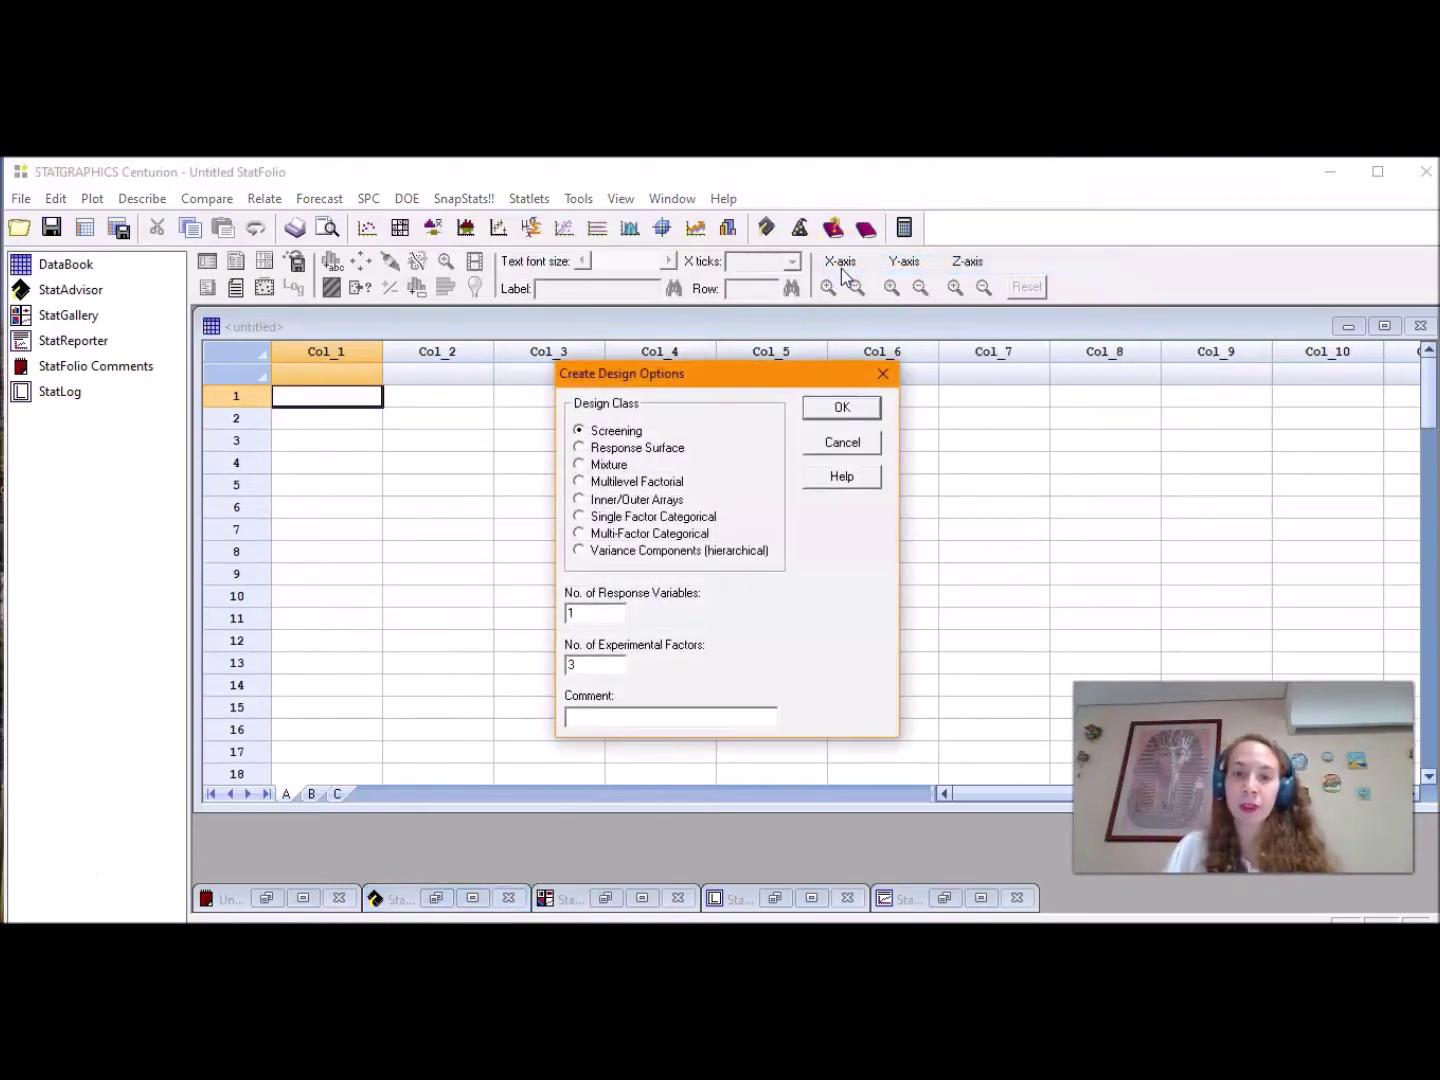
- Set the design class to Multilevel Factorial with 2 experimental factors and accept the design options
drag(717, 385, 711, 319)
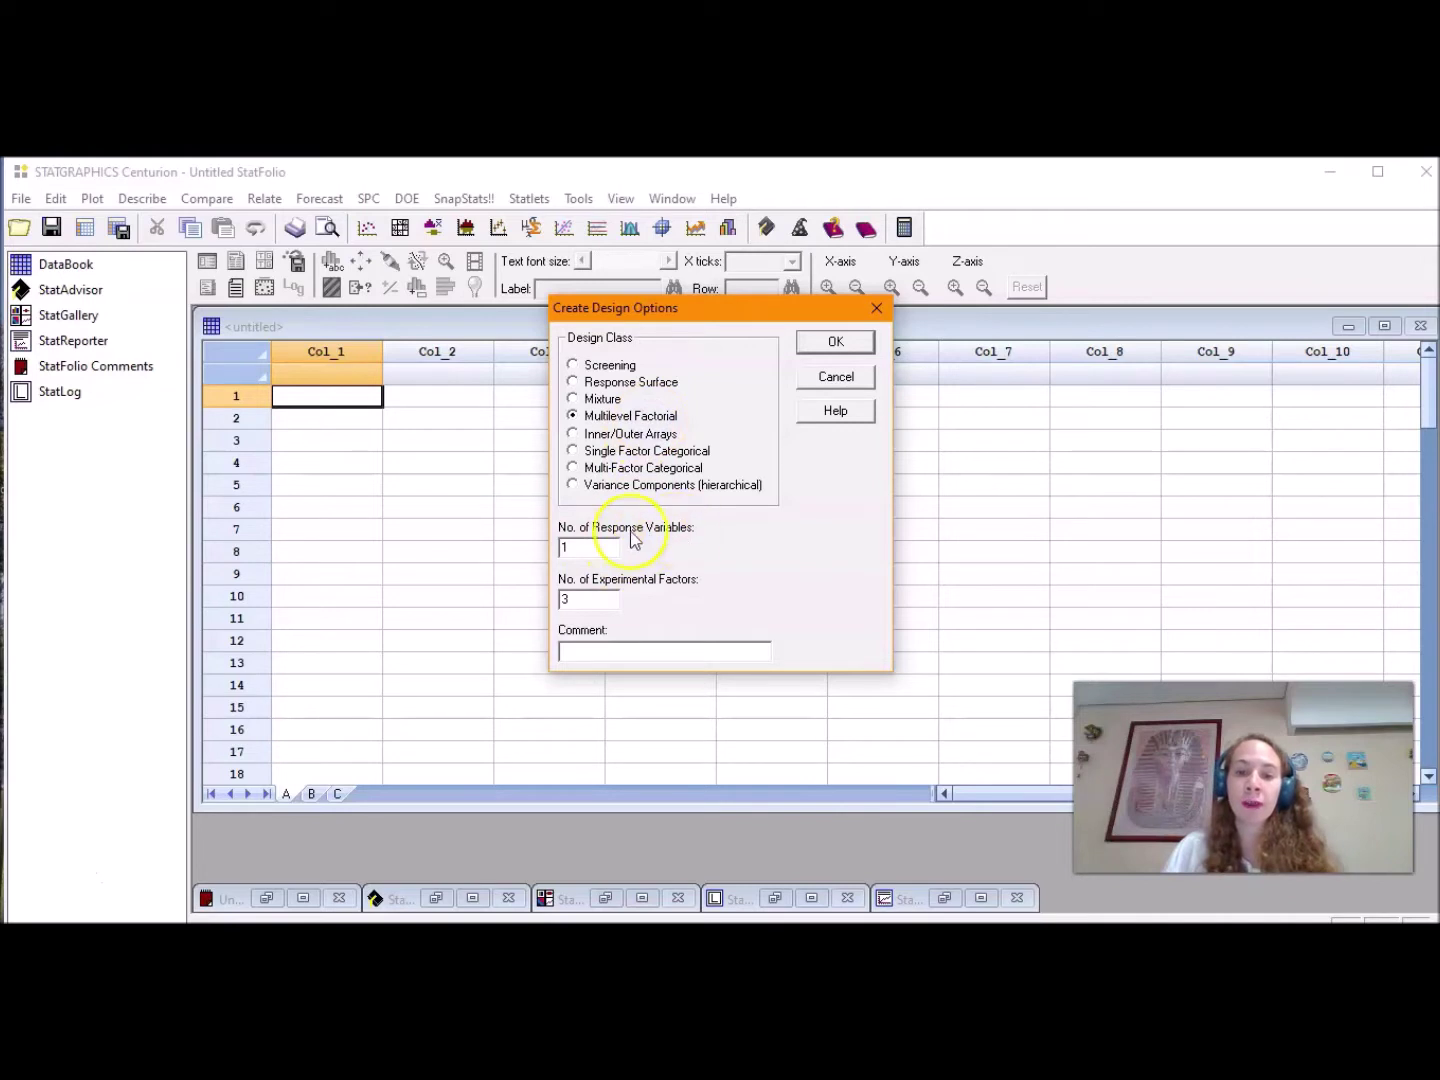
double_click(591, 597)
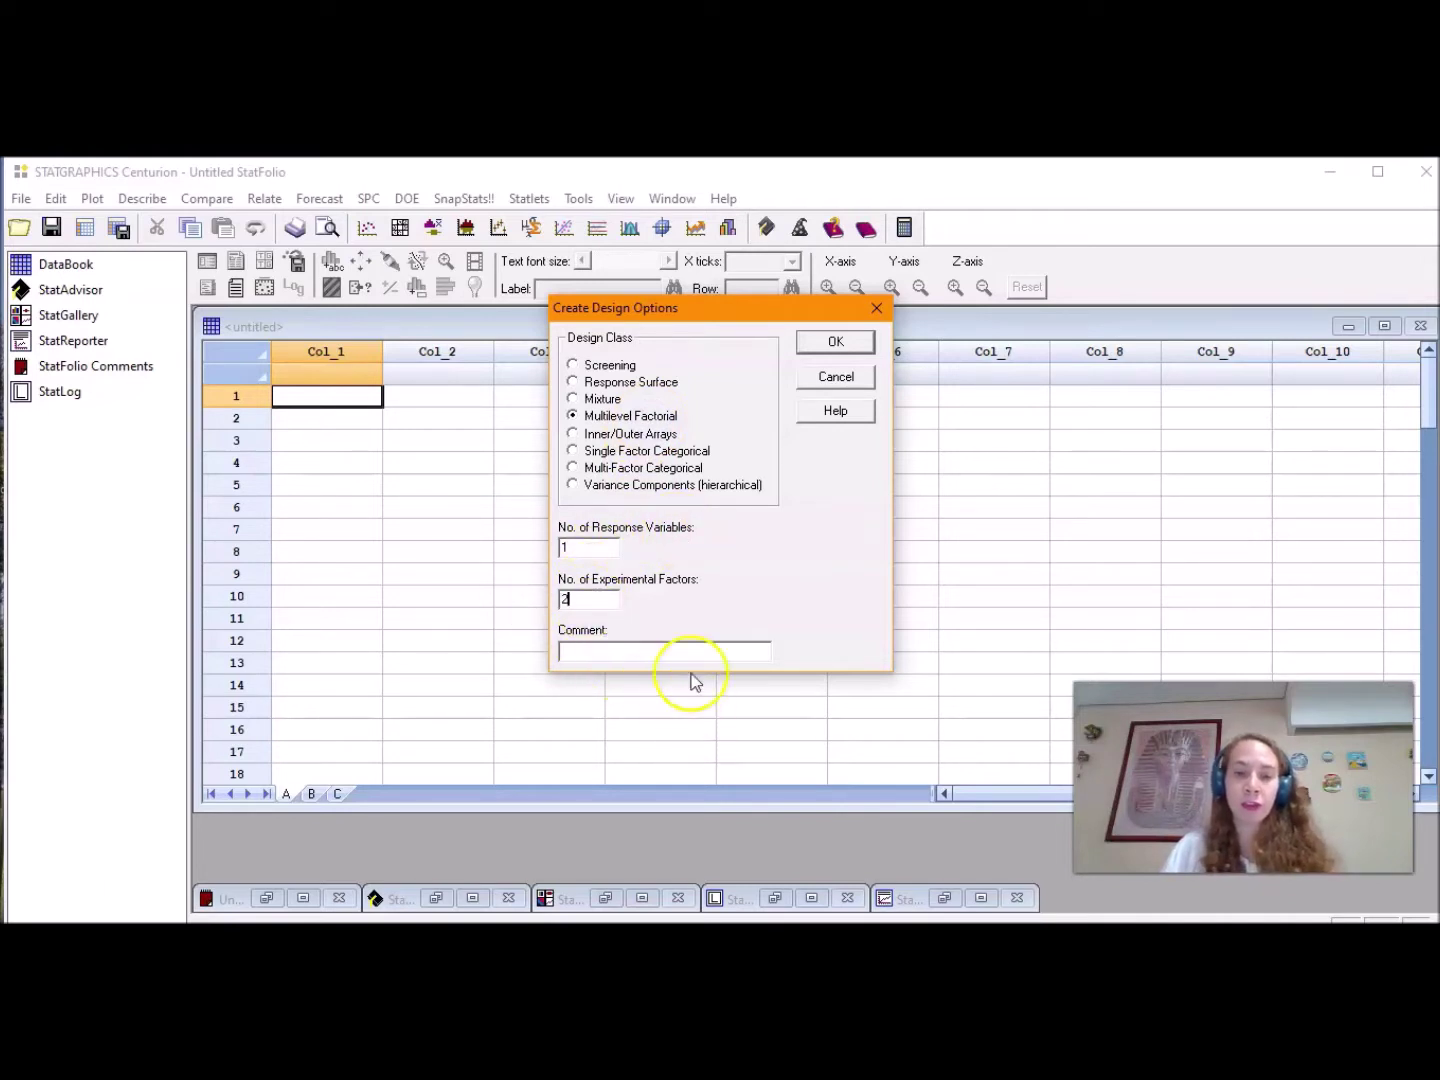
text(2)
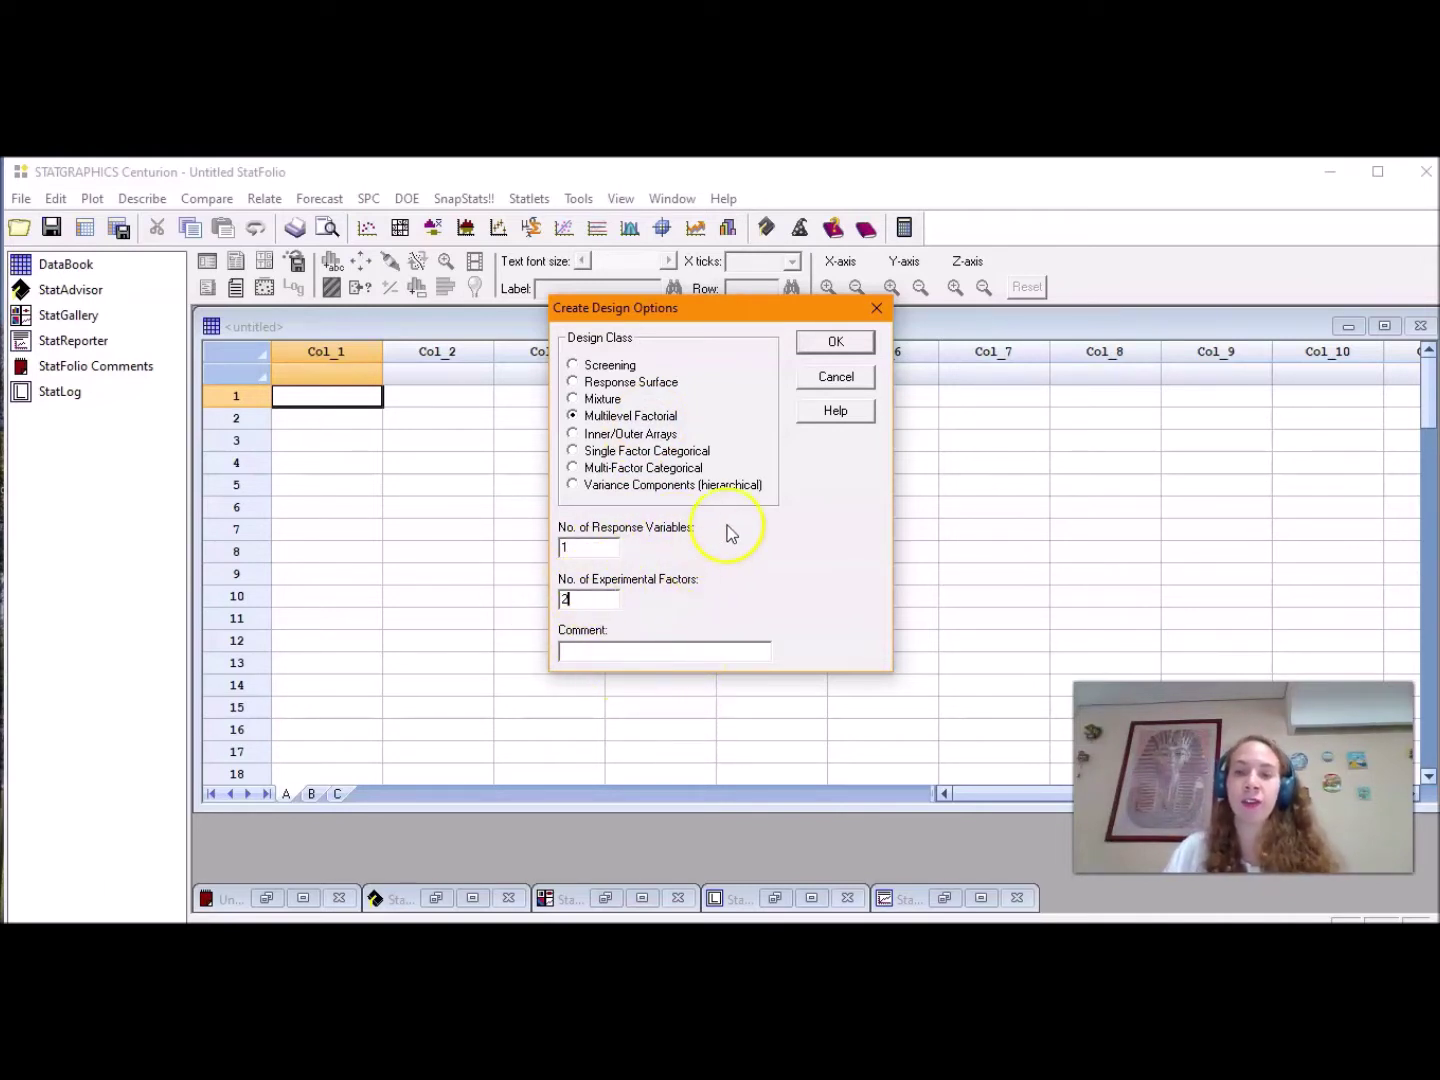
click(824, 345)
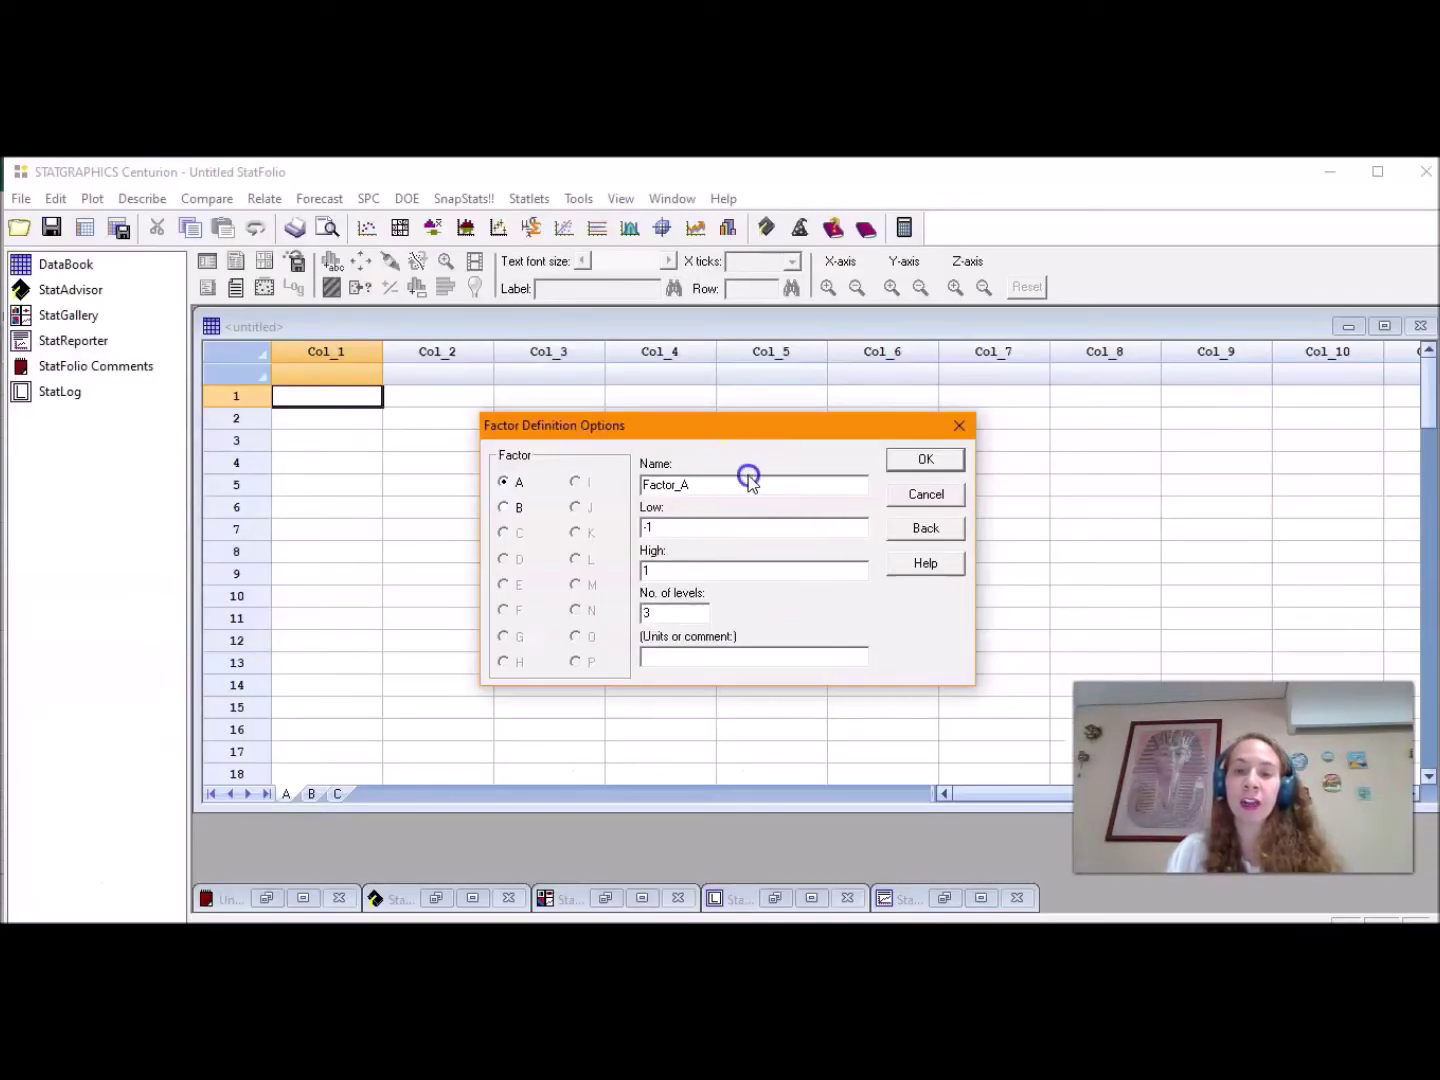
- Define factor A as Aglutinante with low 5, high 10, 2 levels and % as its units
key(Tab)
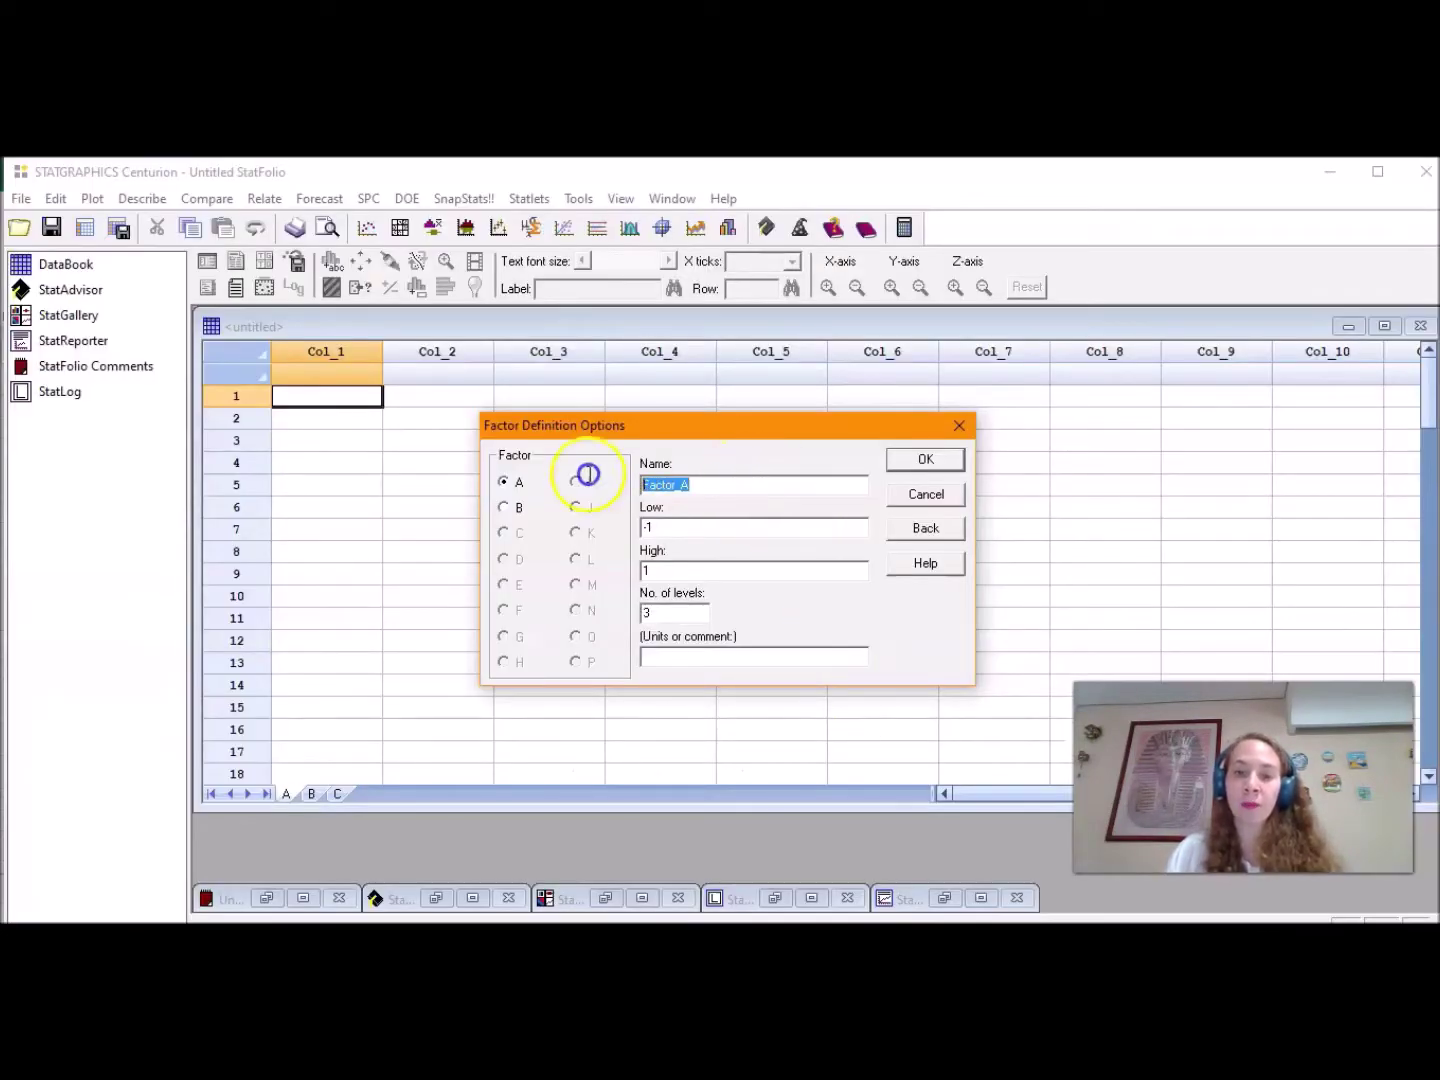
text(Aglutinante)
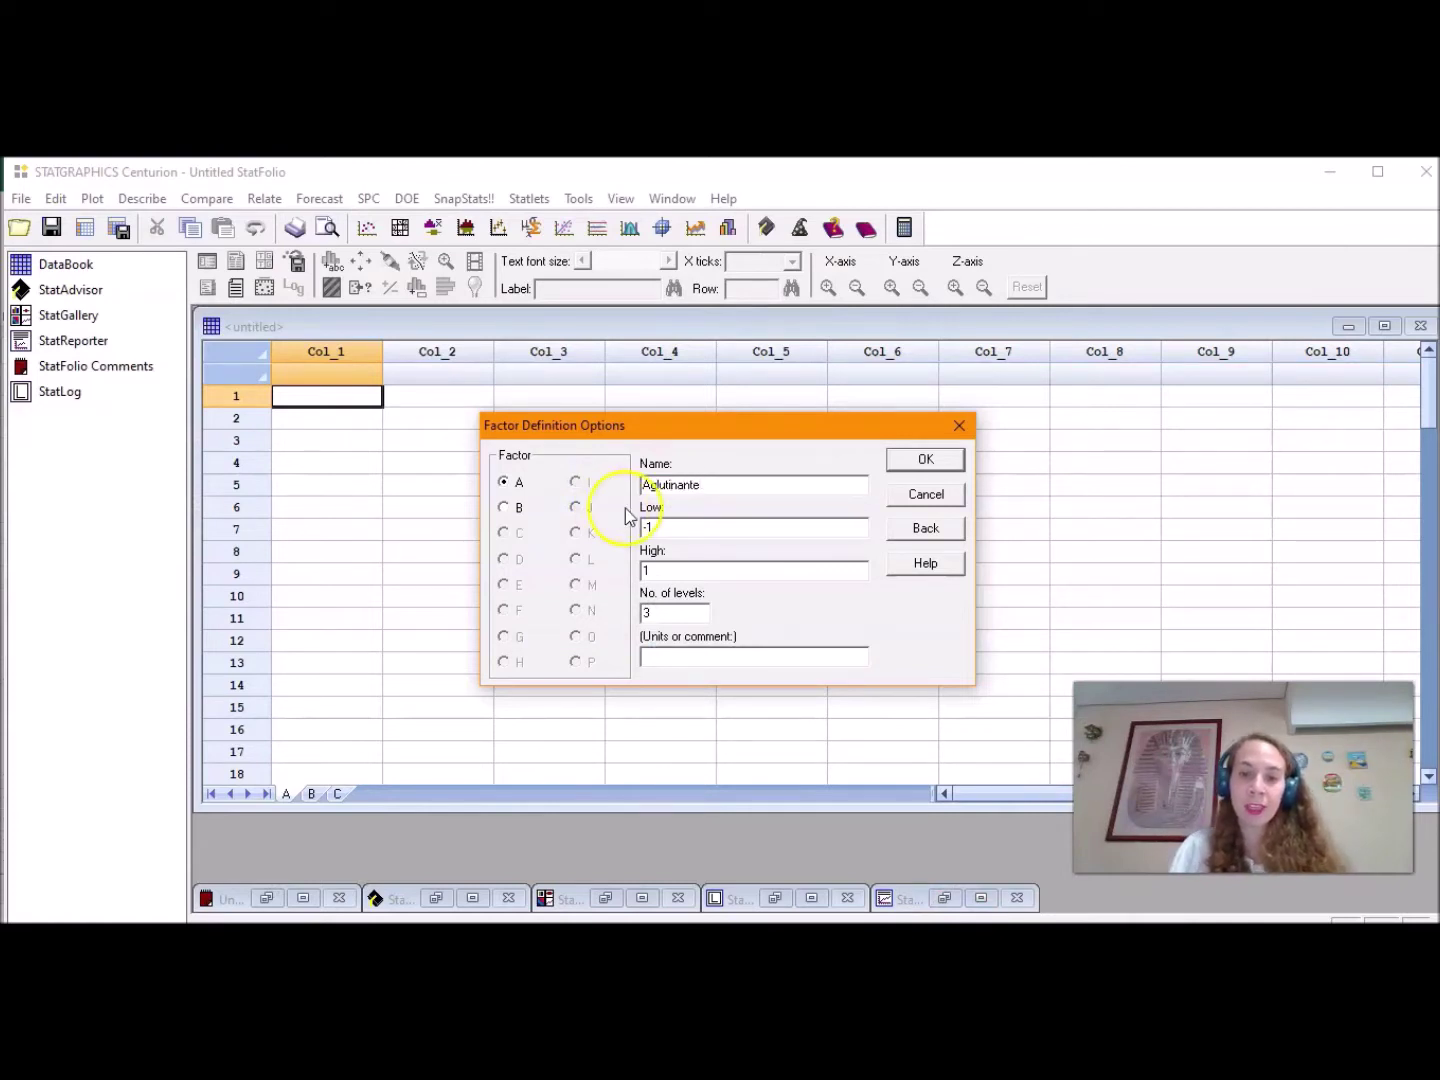
text(5)
click(673, 573)
double_click(686, 611)
text(2)
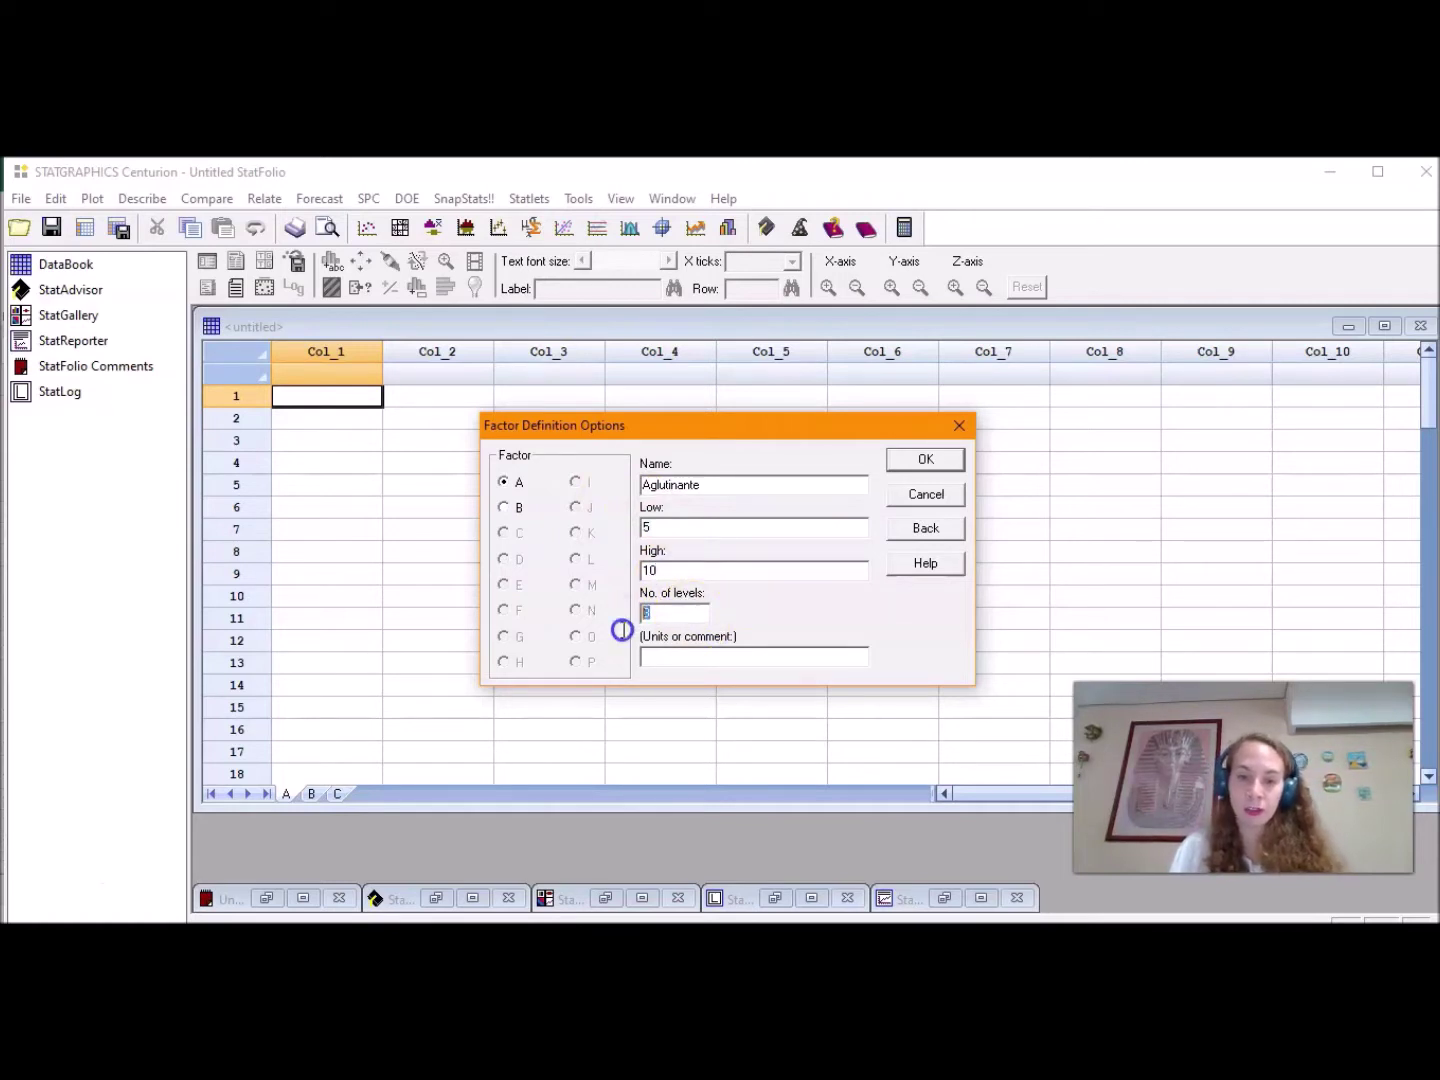
click(703, 665)
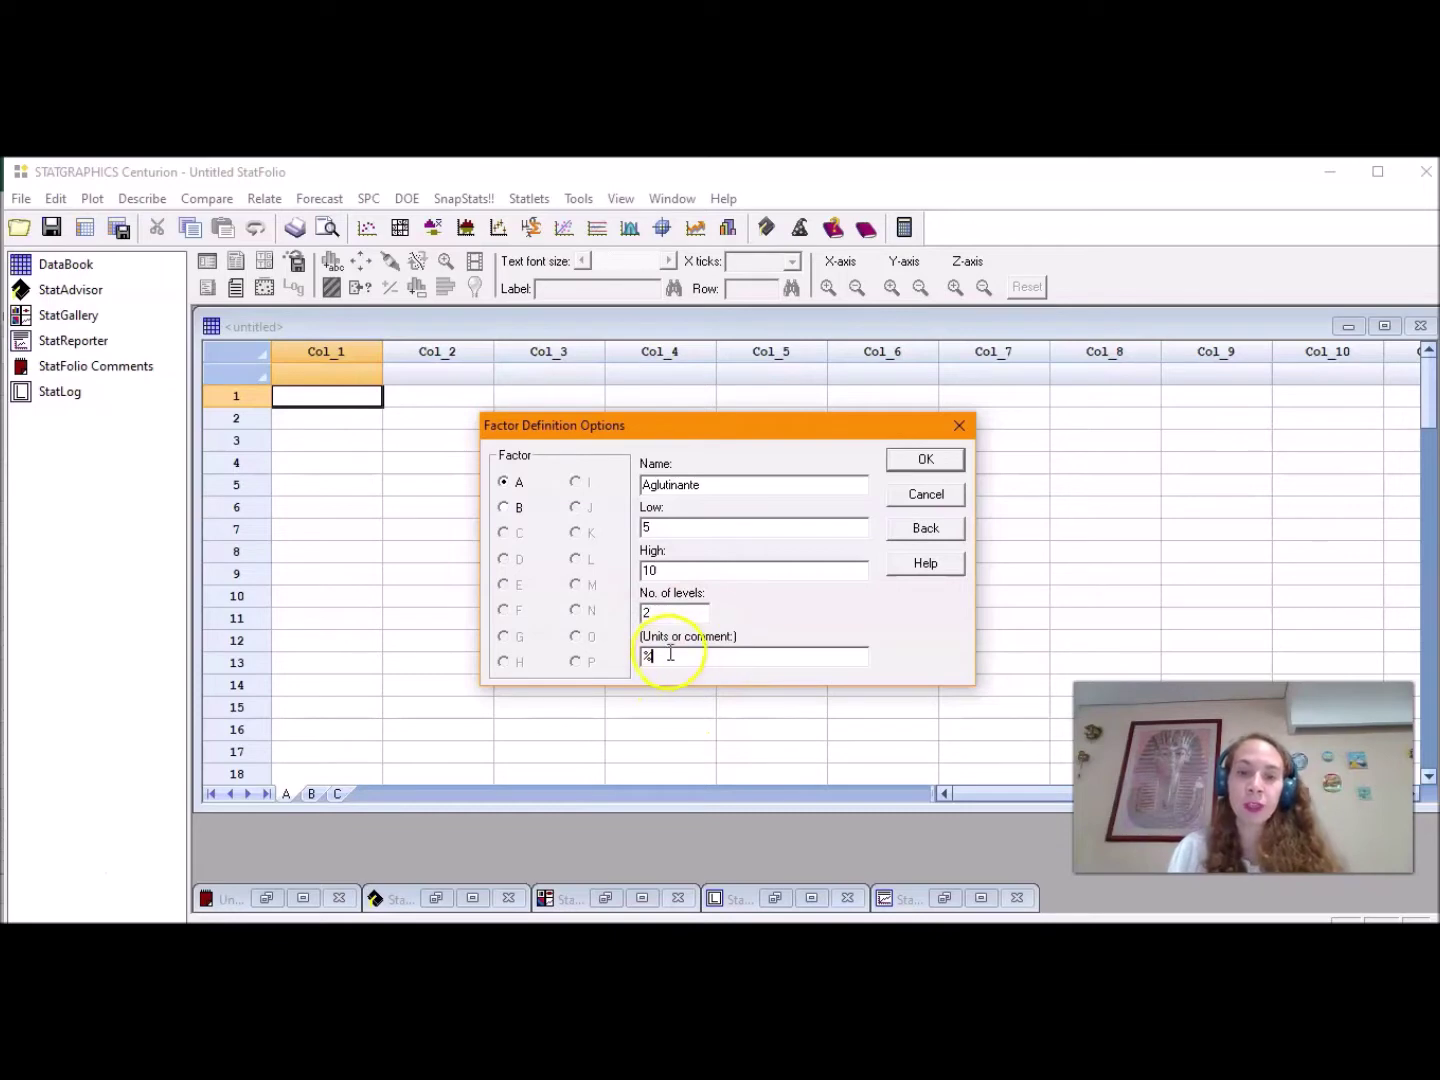
- Define factor B as Desintegrante with low 3, high 5, 2 levels and % as its units
click(514, 507)
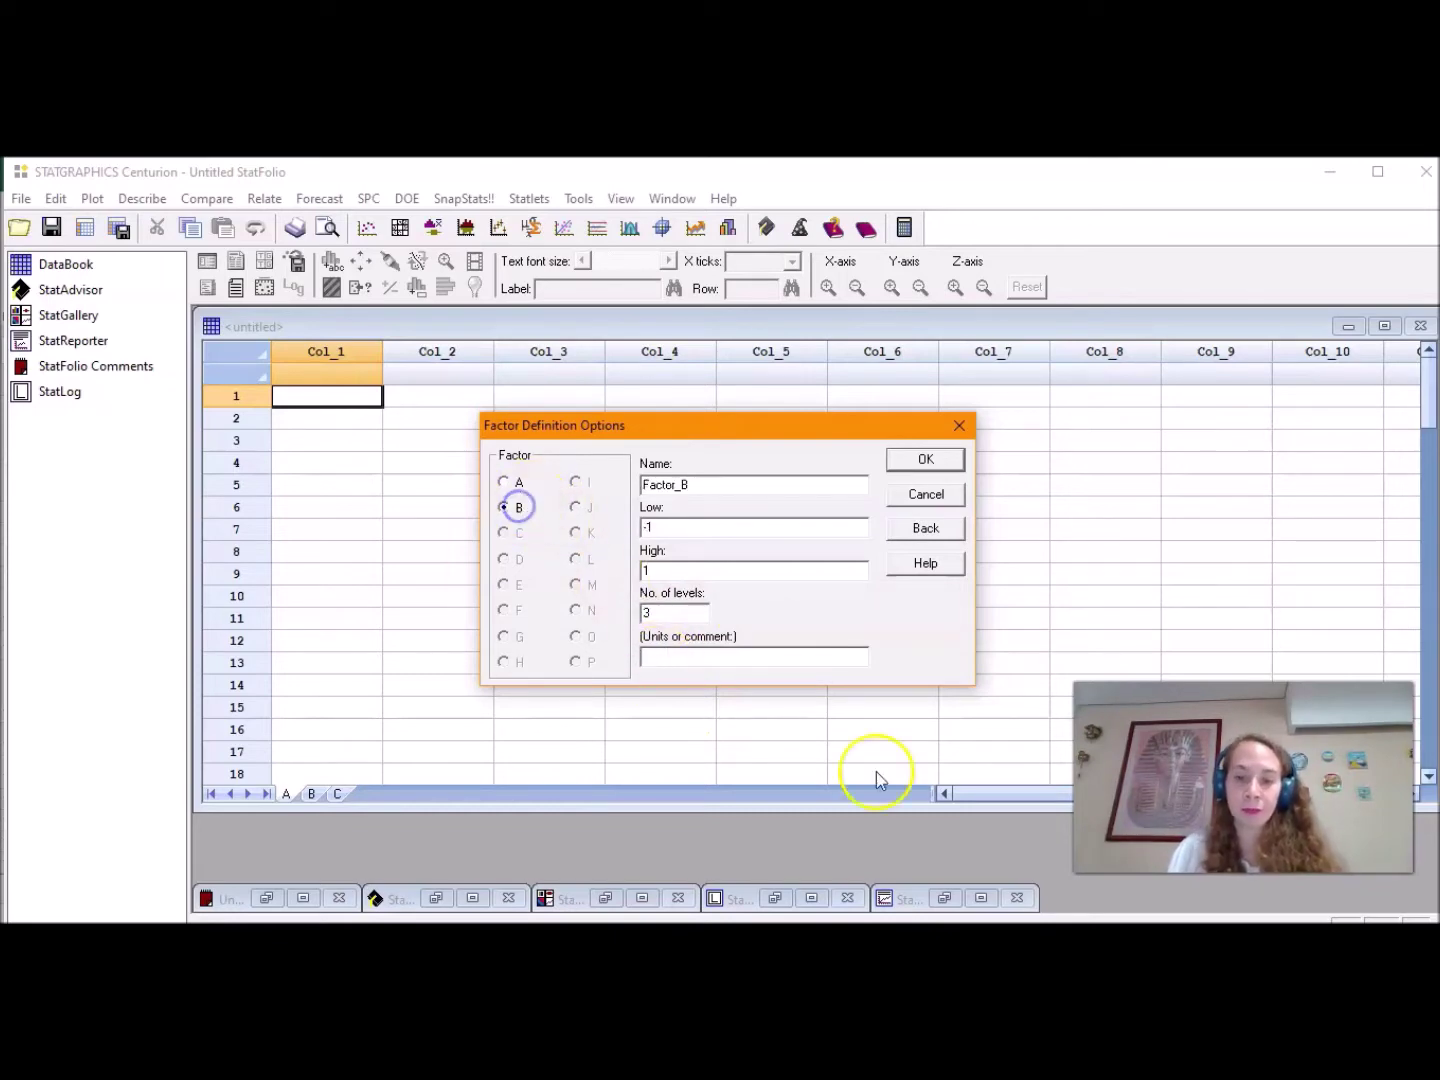
key(alt+Tab)
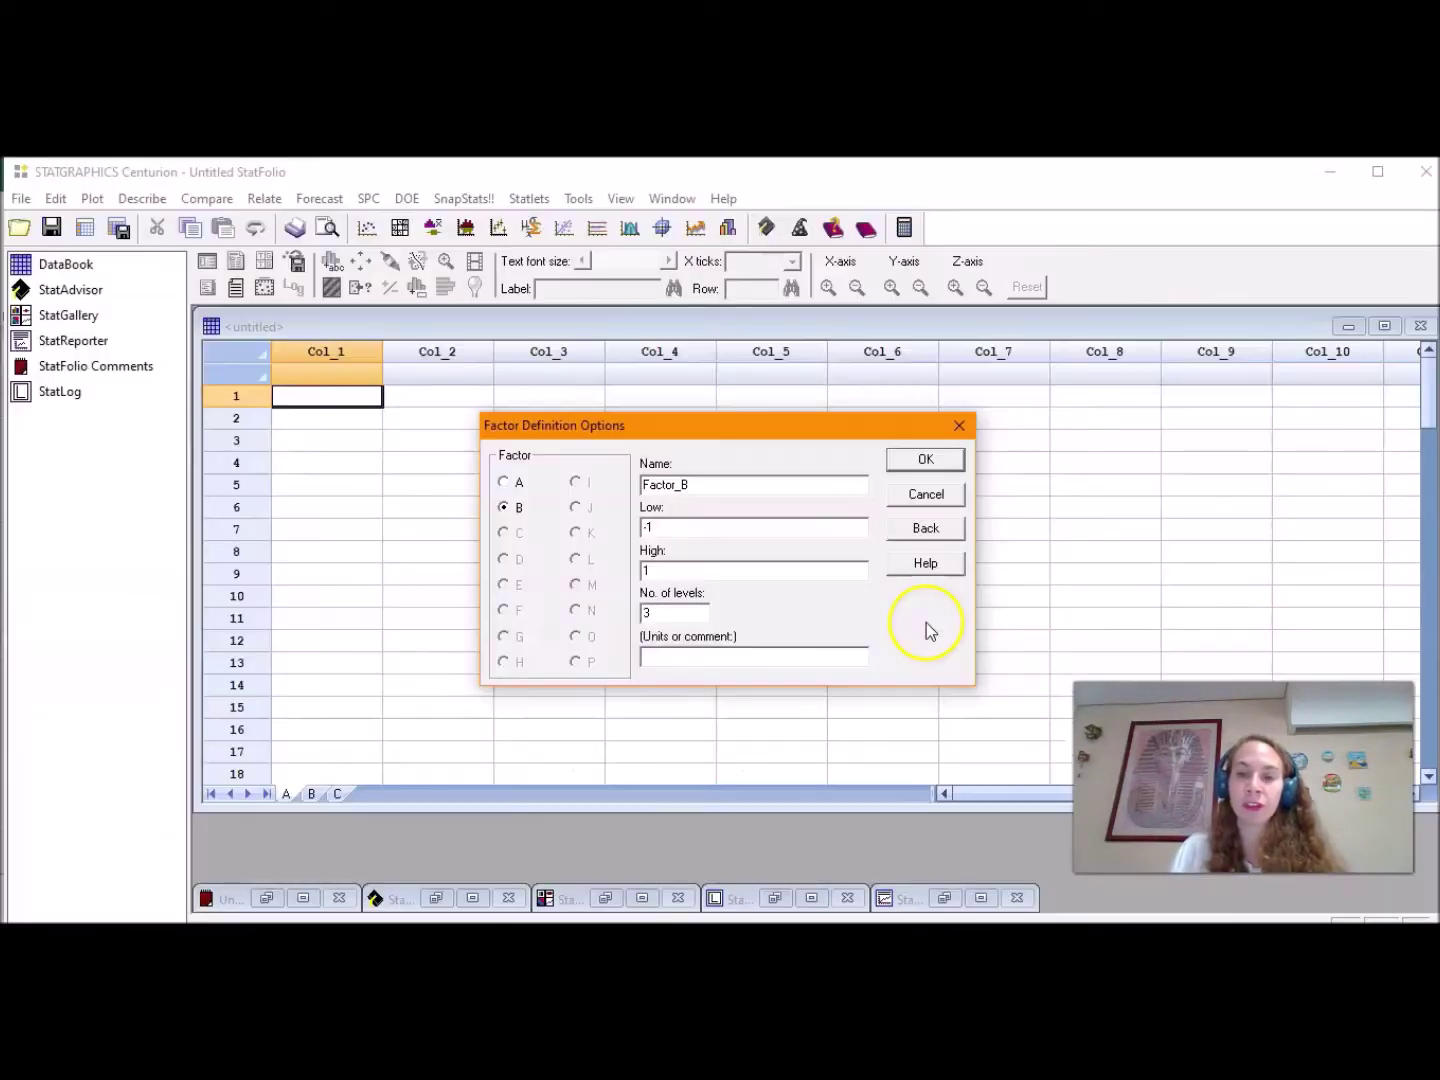
key(alt+Tab)
drag(713, 485, 630, 484)
text(Desintegrante)
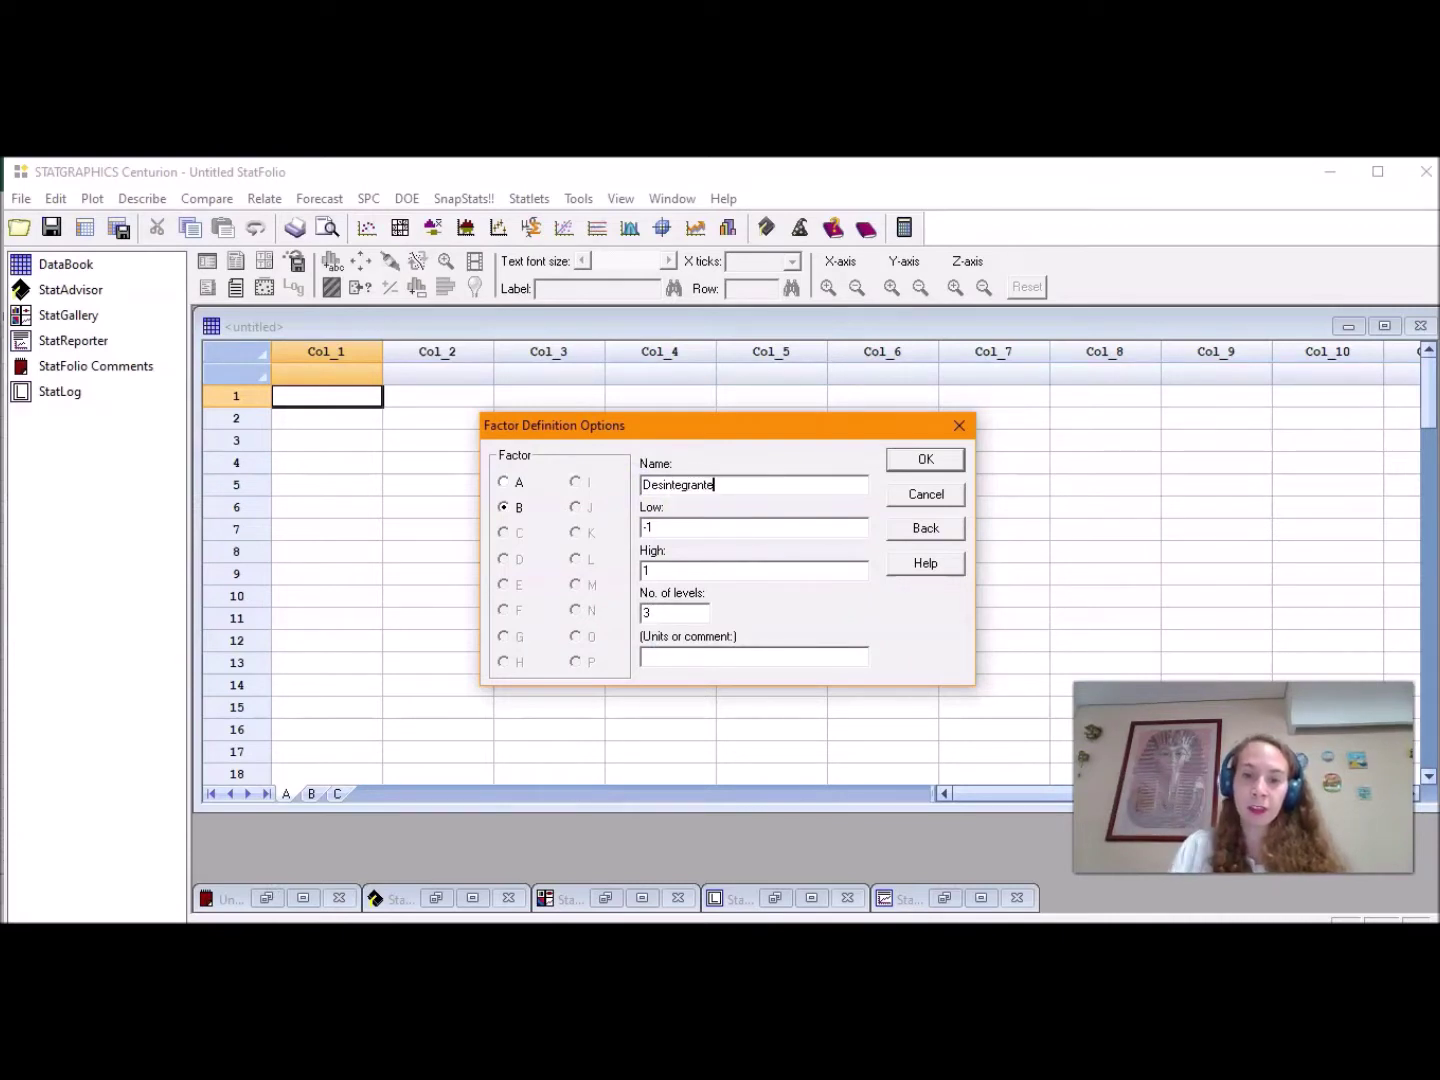
click(668, 535)
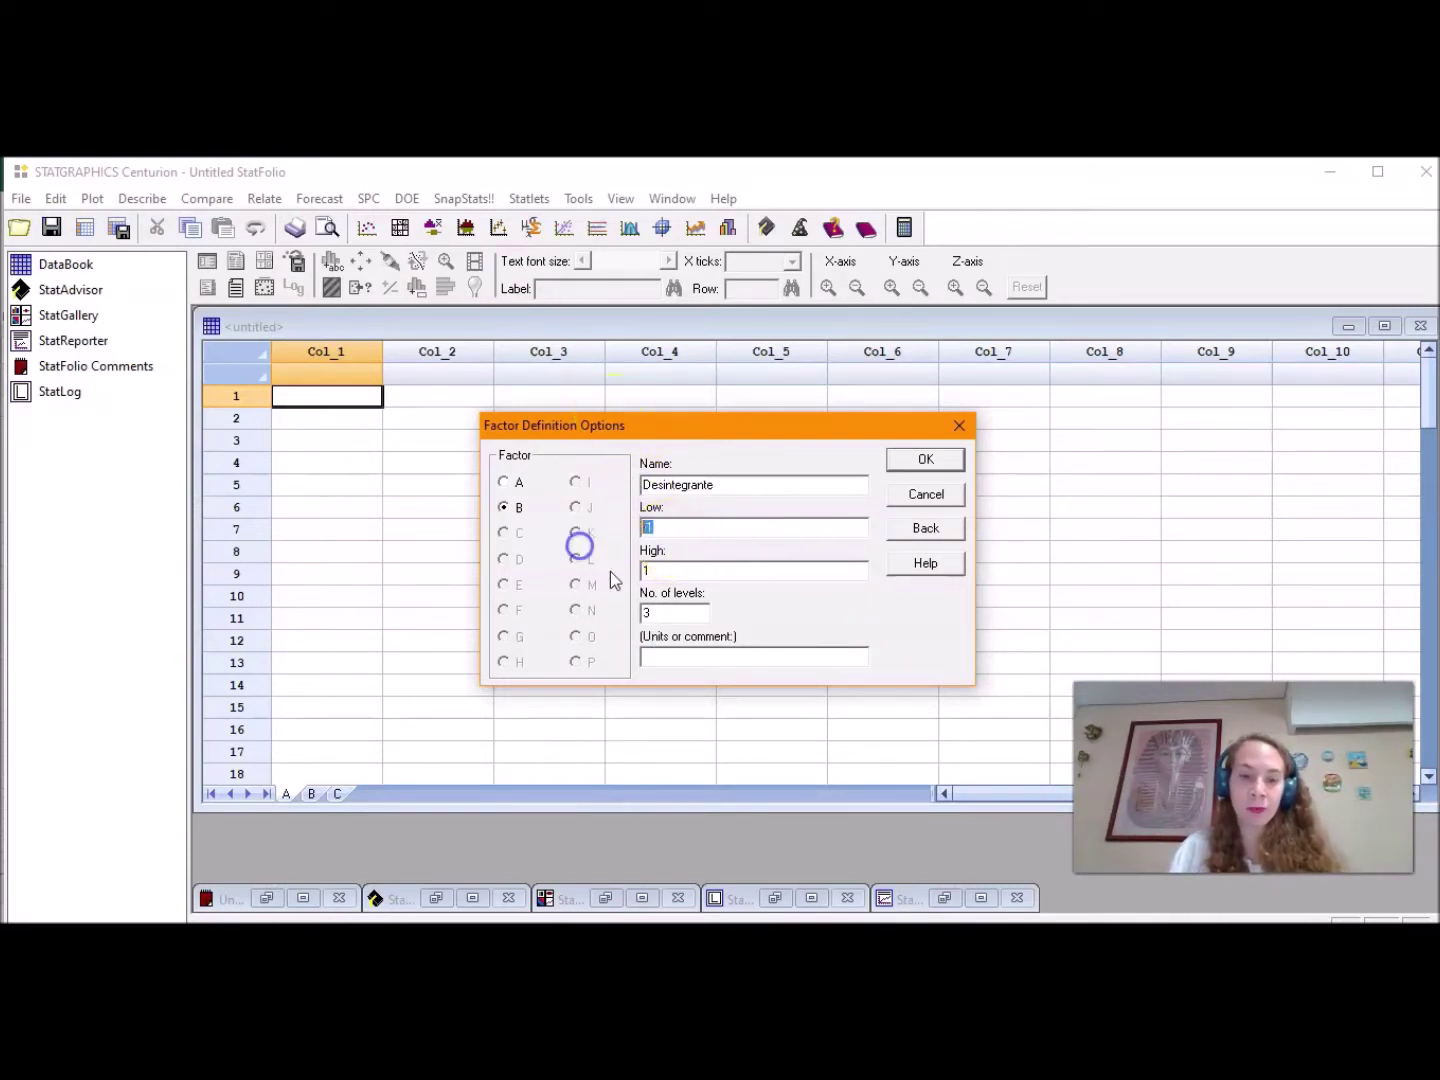
text(3)
key(Tab)
text(5)
click(661, 653)
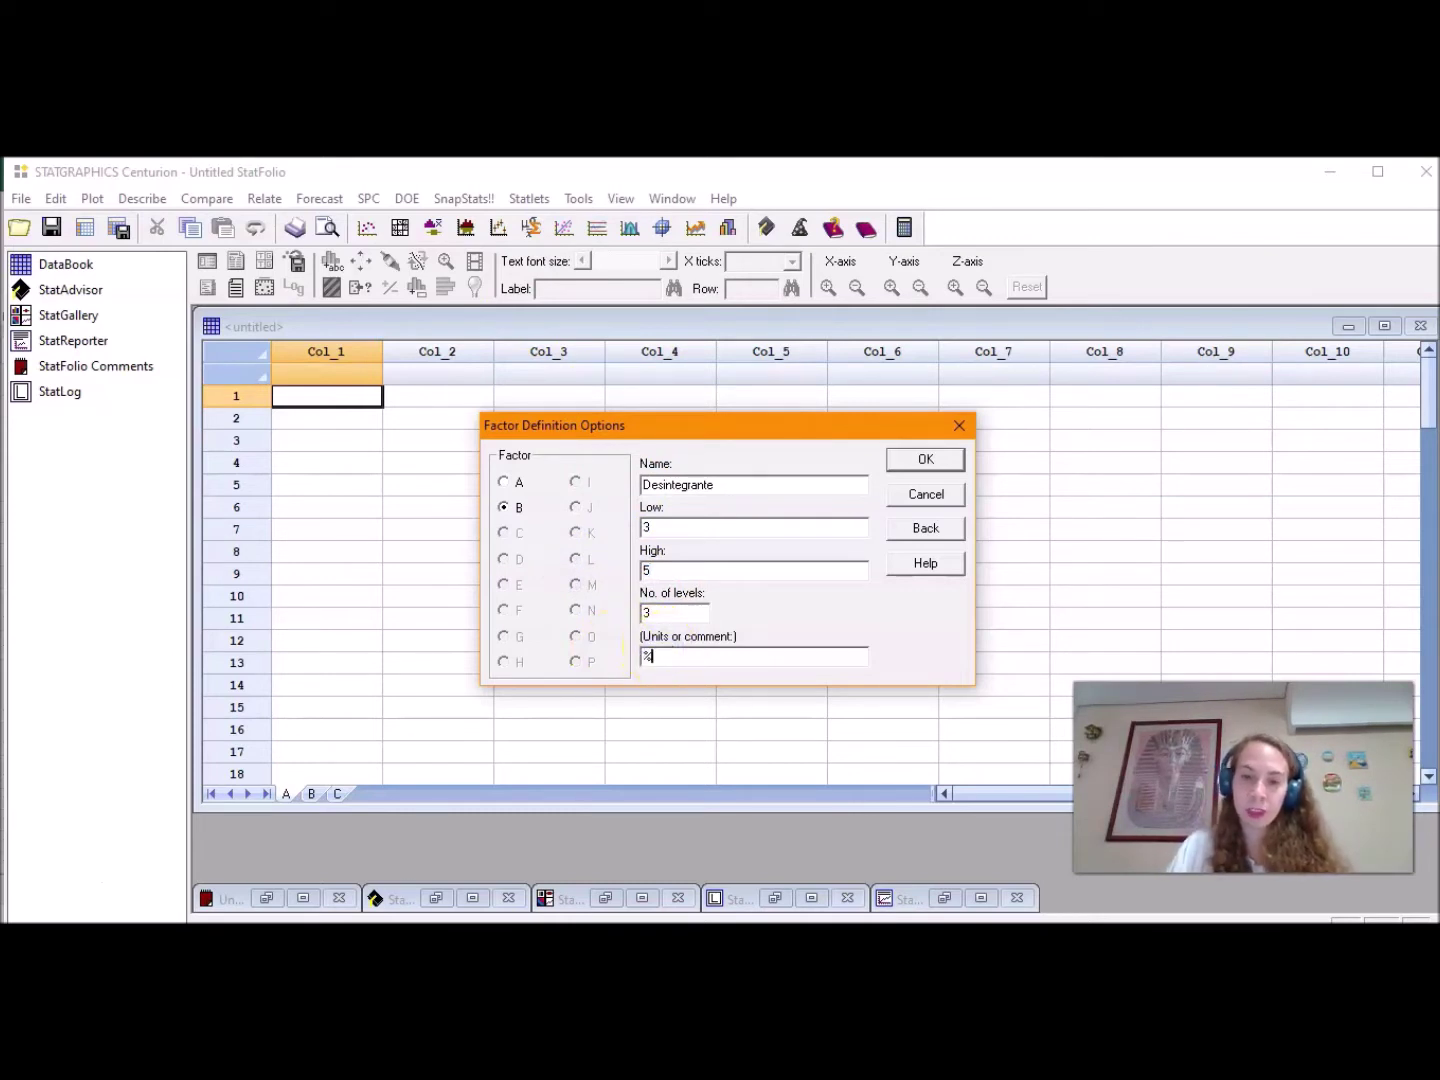
double_click(645, 614)
text(2)
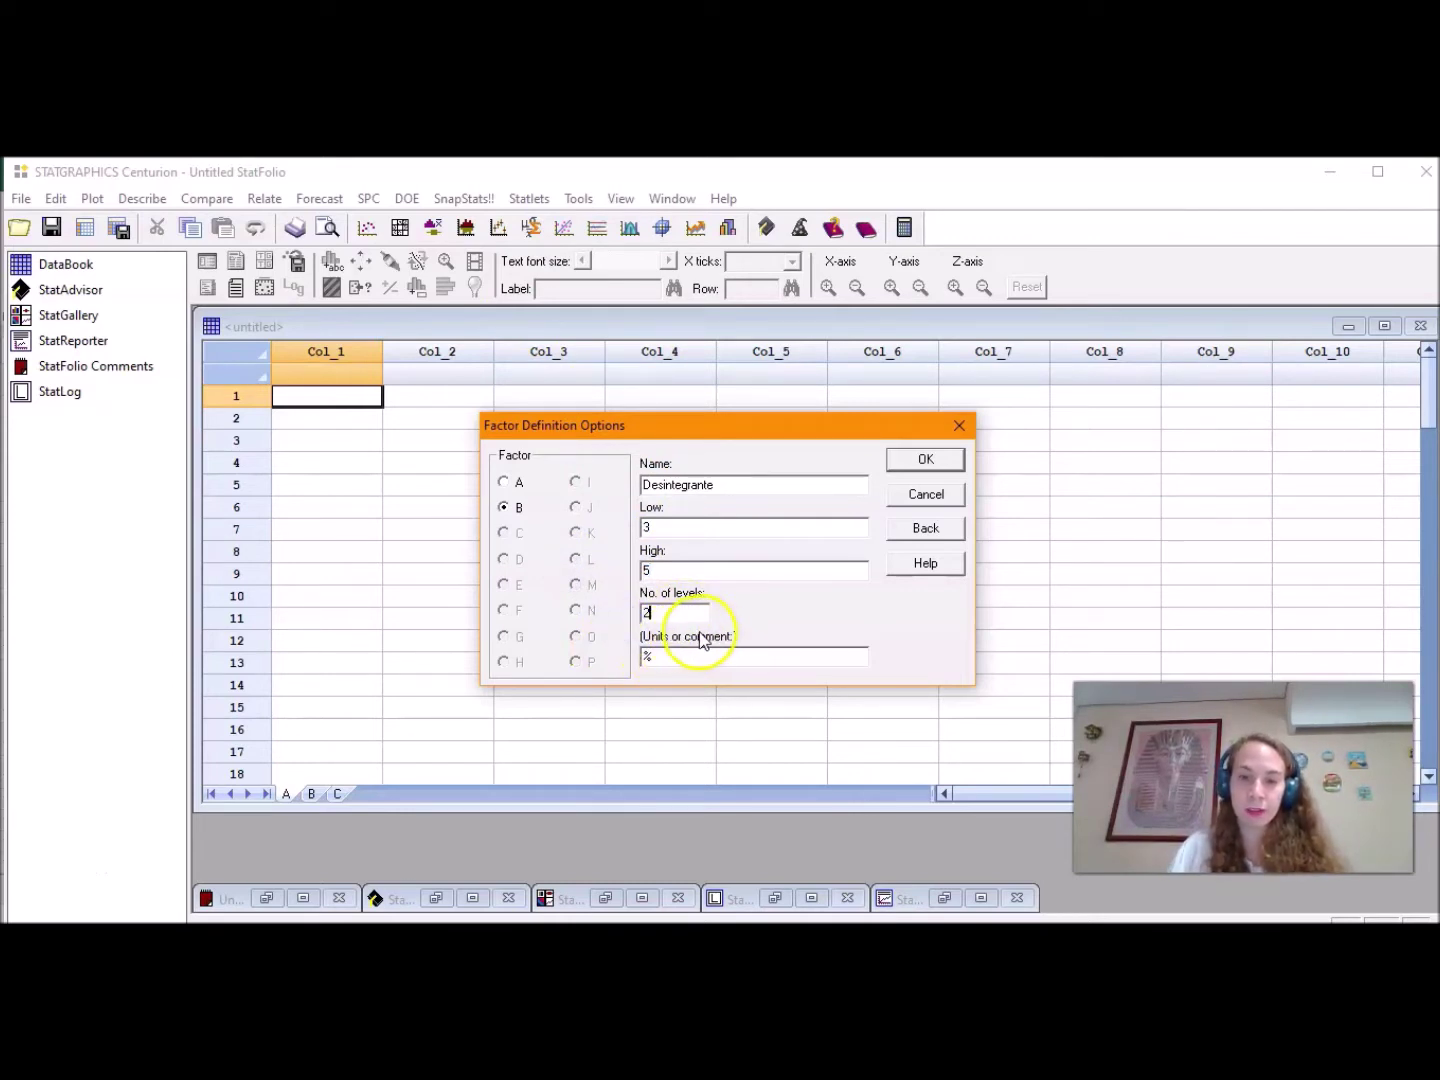
- Review the definitions of factors A and B and accept them
click(505, 483)
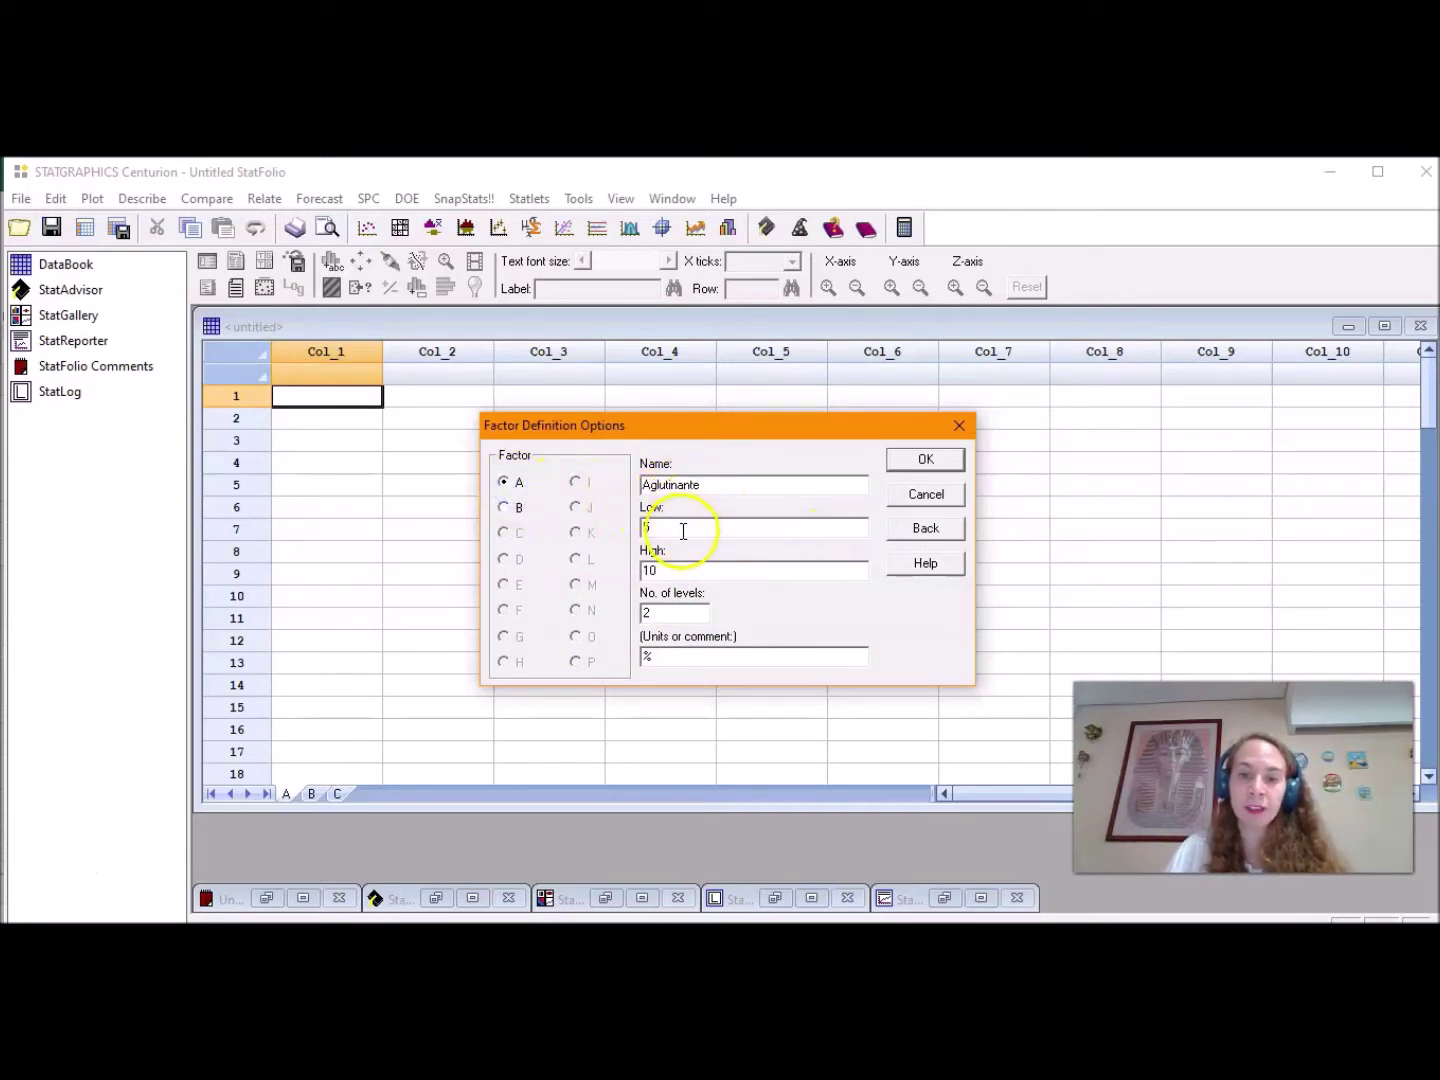
click(520, 510)
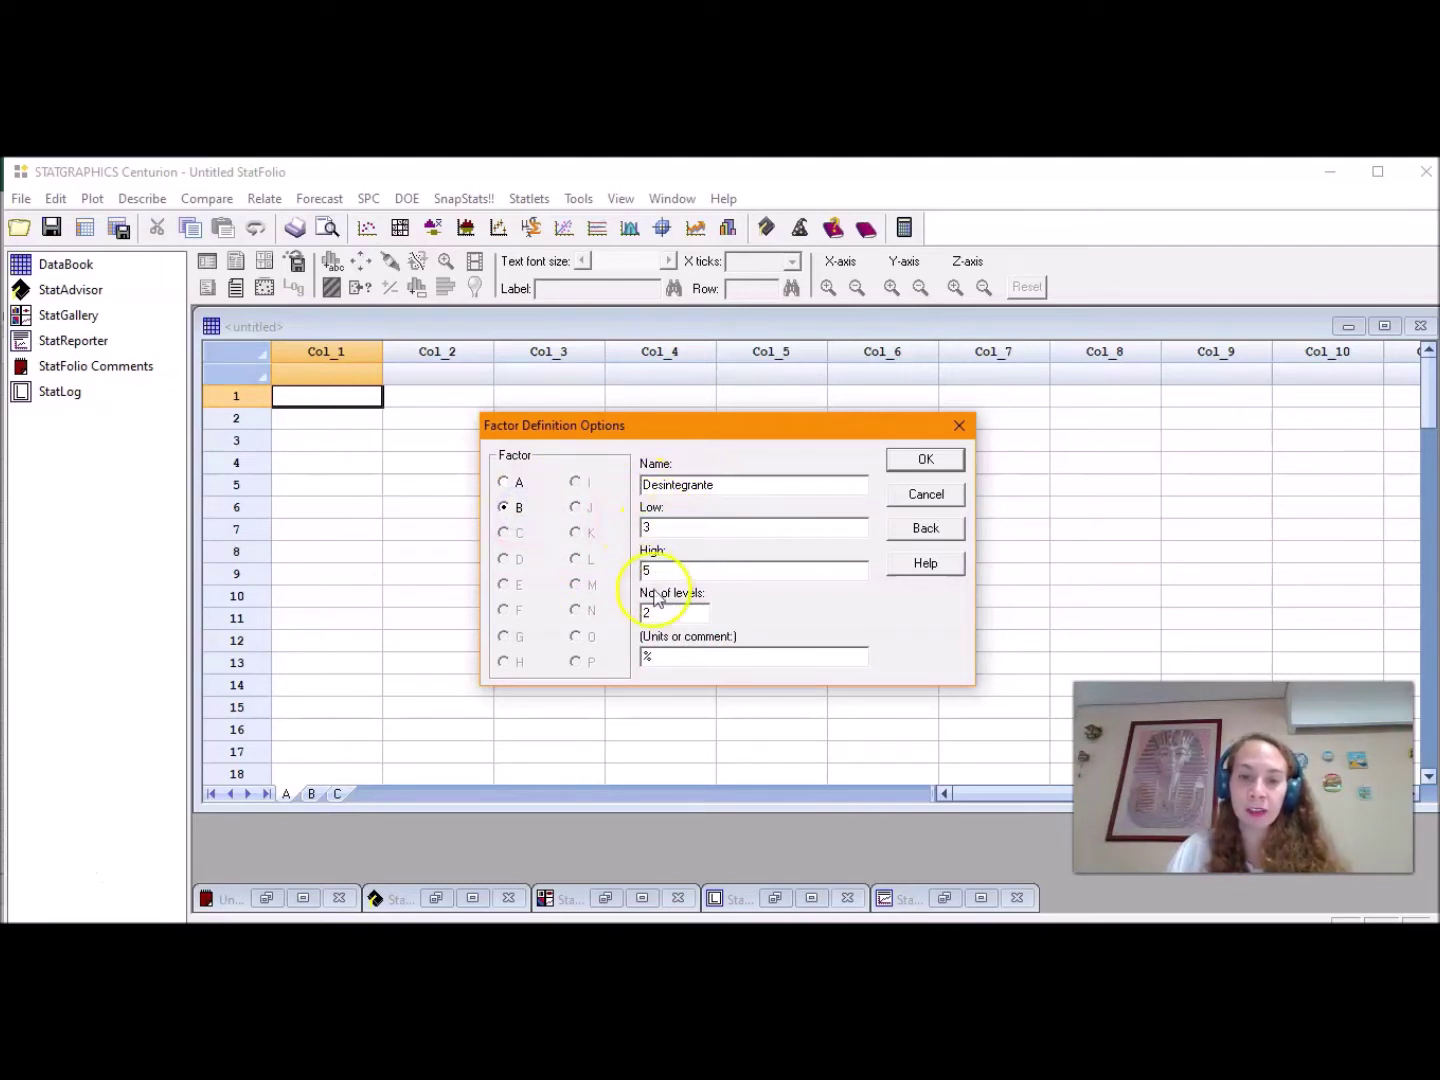
click(926, 460)
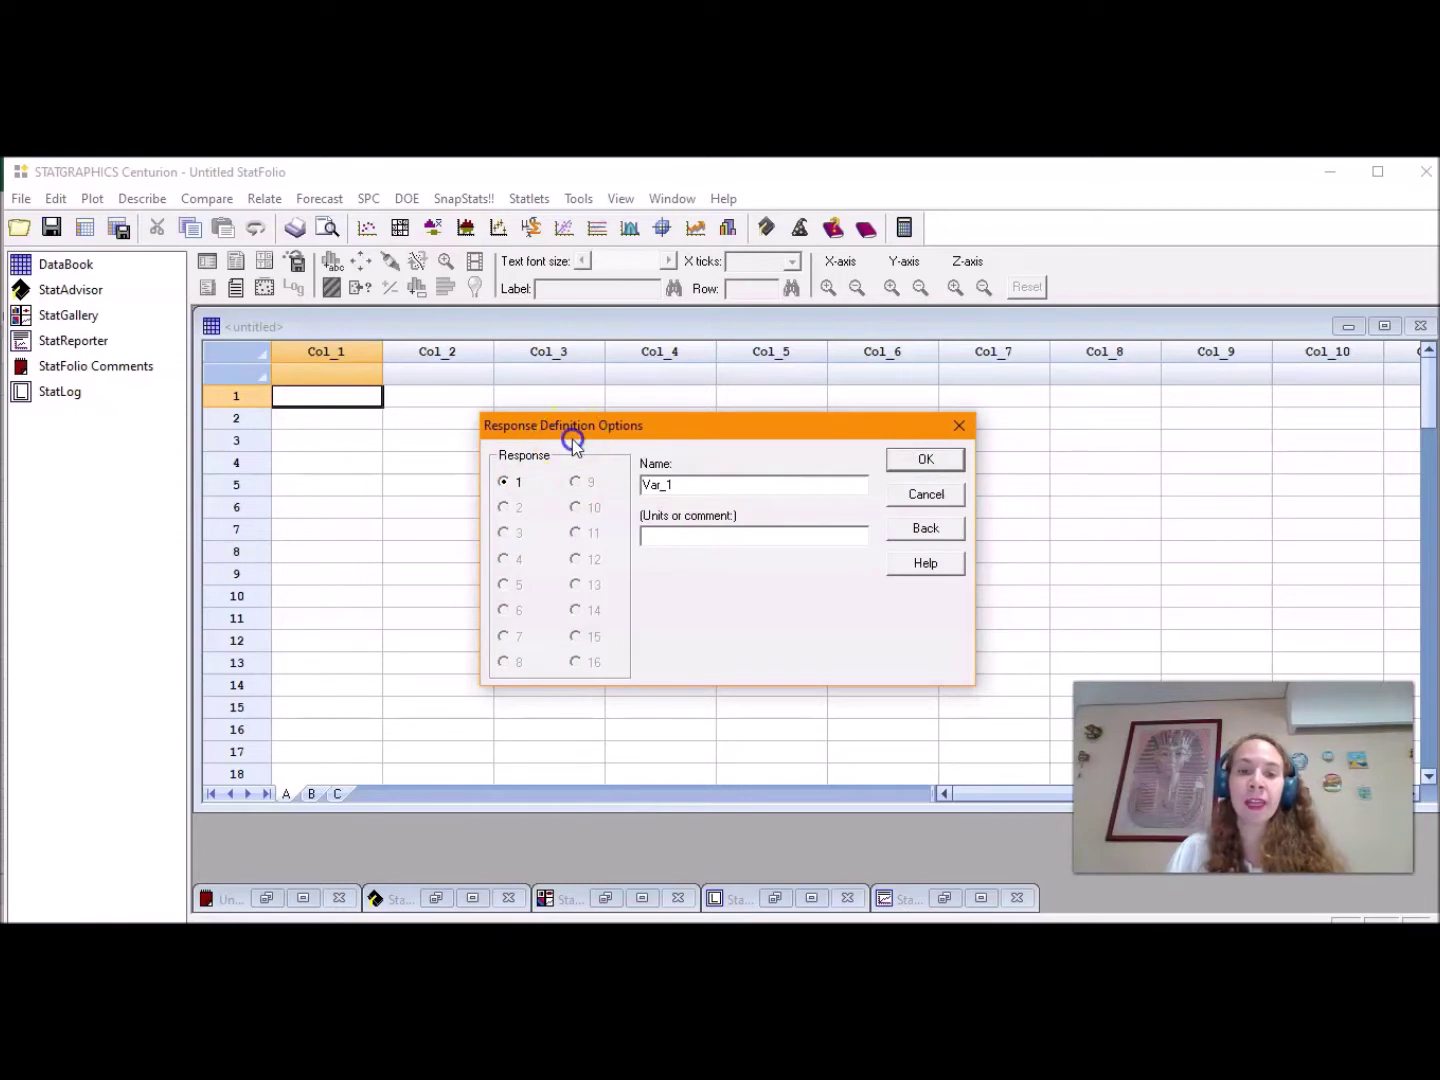
- Name the response variable Porcentaje Disuelto, give it % as its units and accept the response definition
drag(572, 440, 572, 386)
double_click(650, 433)
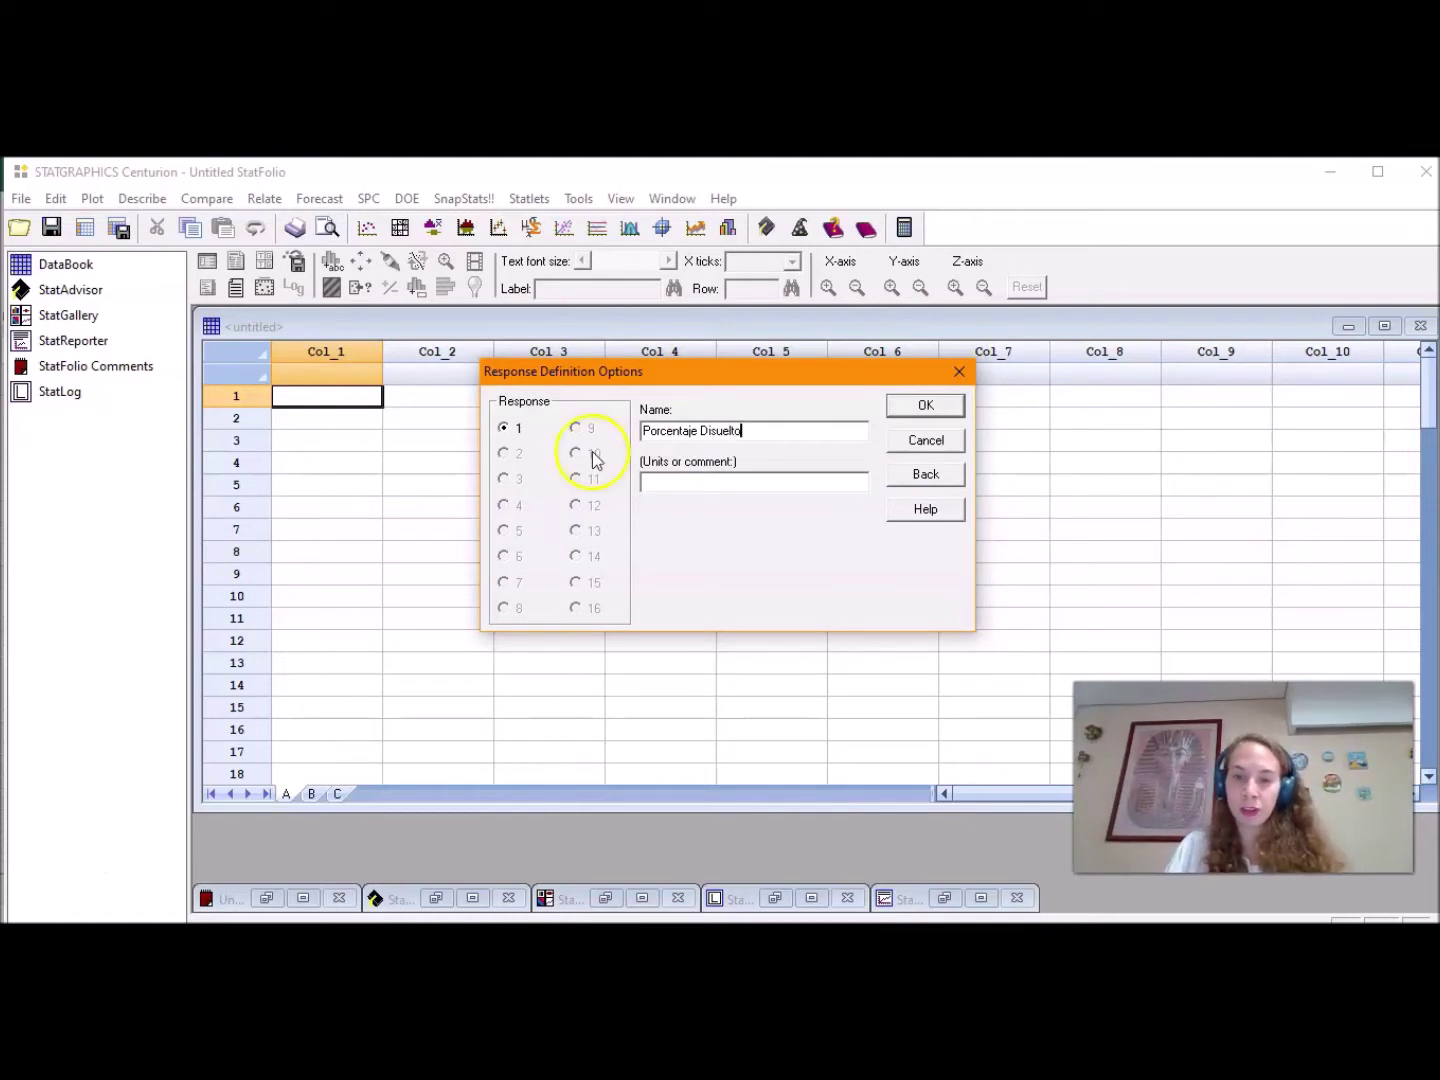
click(699, 488)
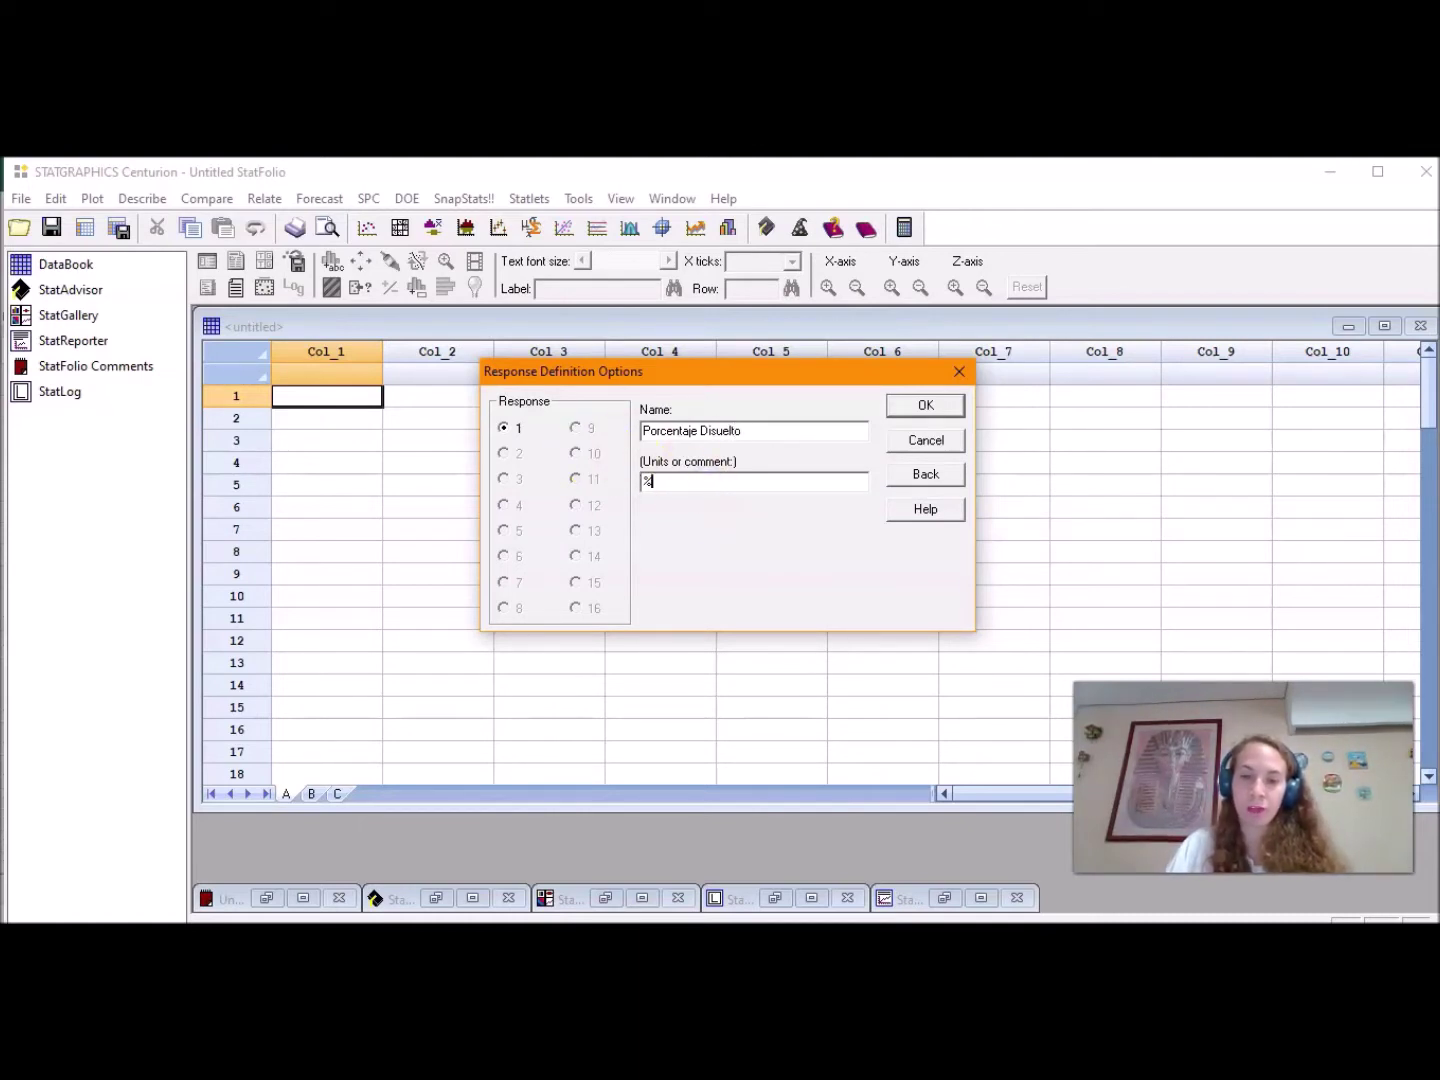
click(926, 408)
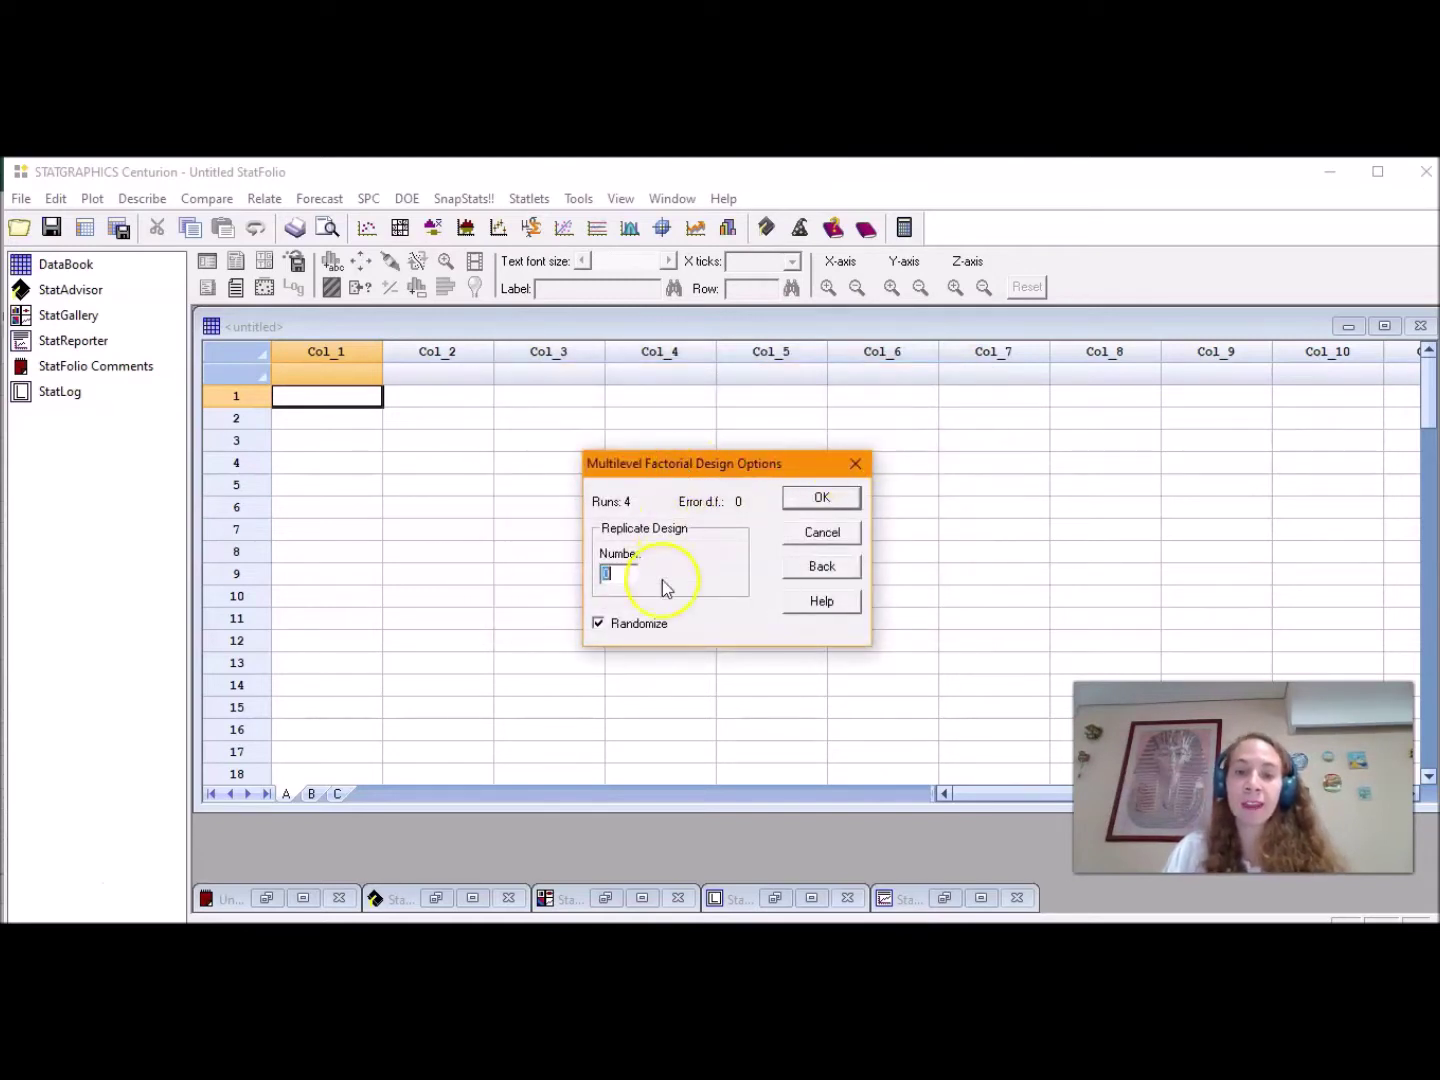
- Set the number of design replicates to 2, turn off randomization and generate the multilevel factorial design
text(2)
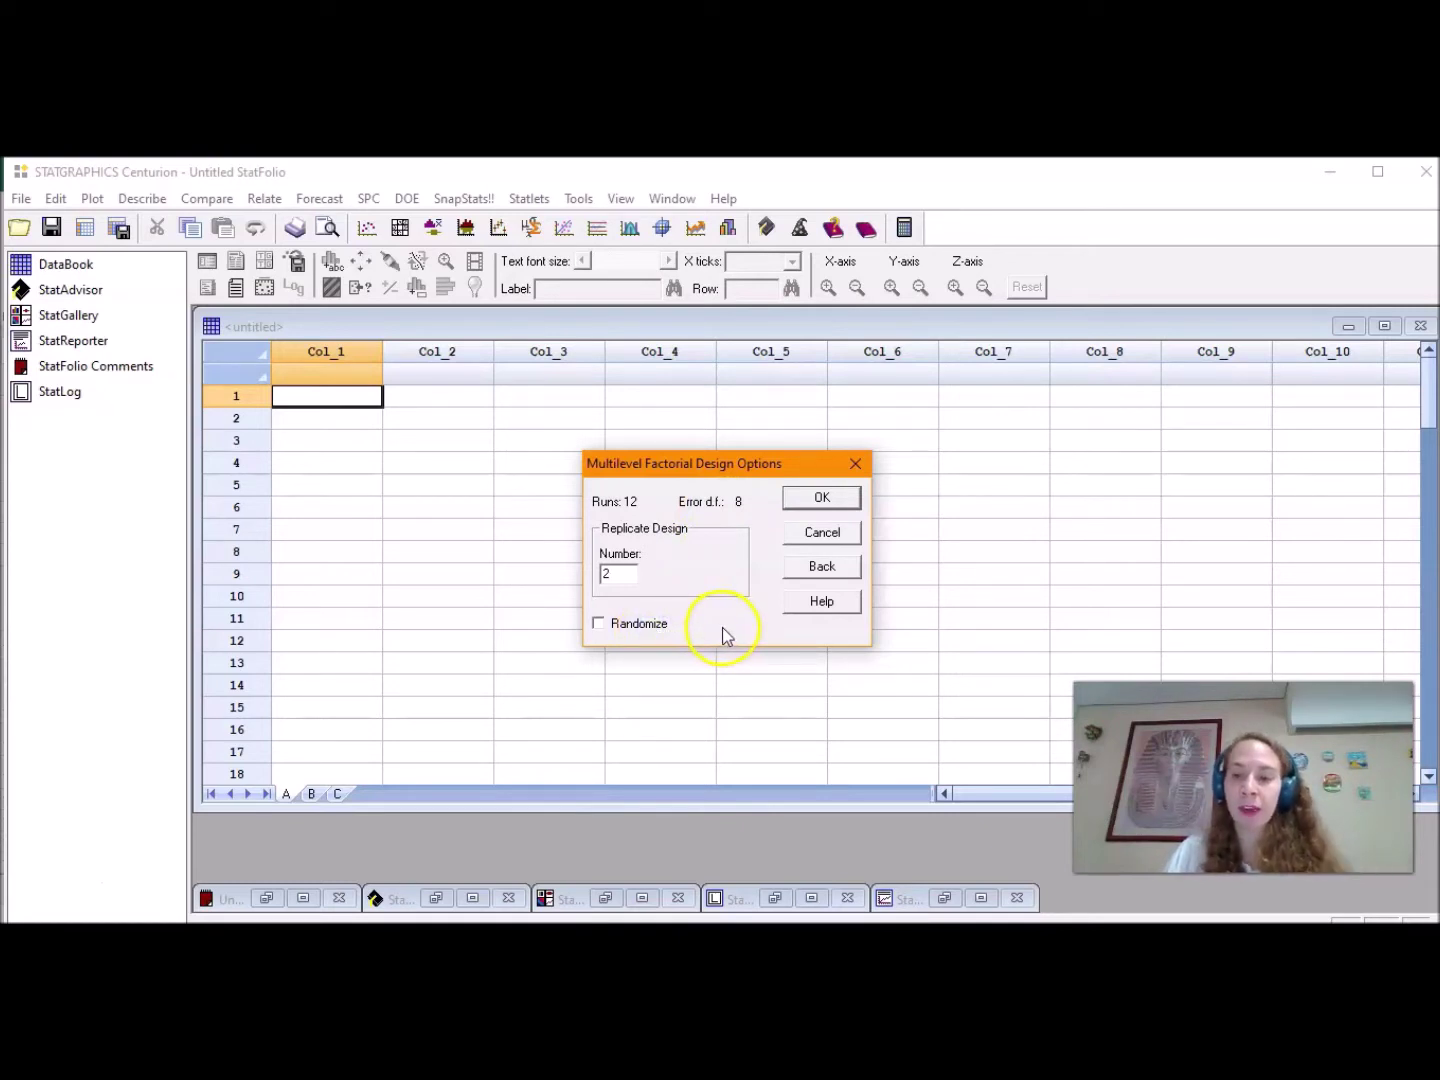
click(801, 503)
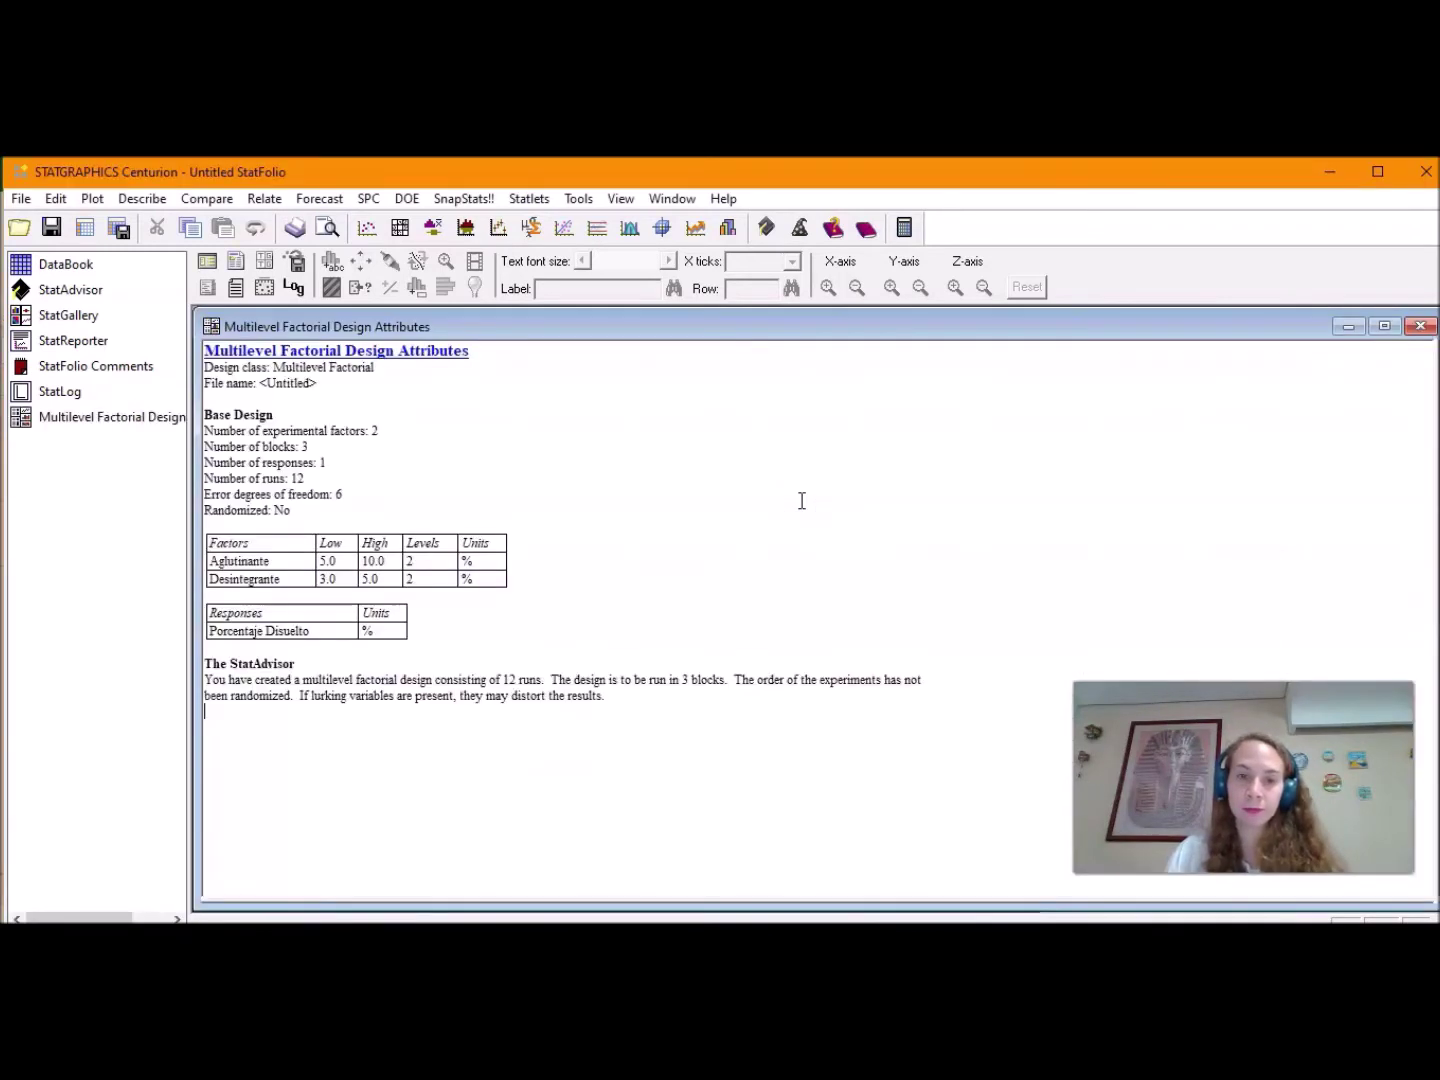
- Show the design in the DataBook and examine the Porcentaje response column and the factor combinations of block 1
click(82, 266)
drag(676, 396, 708, 641)
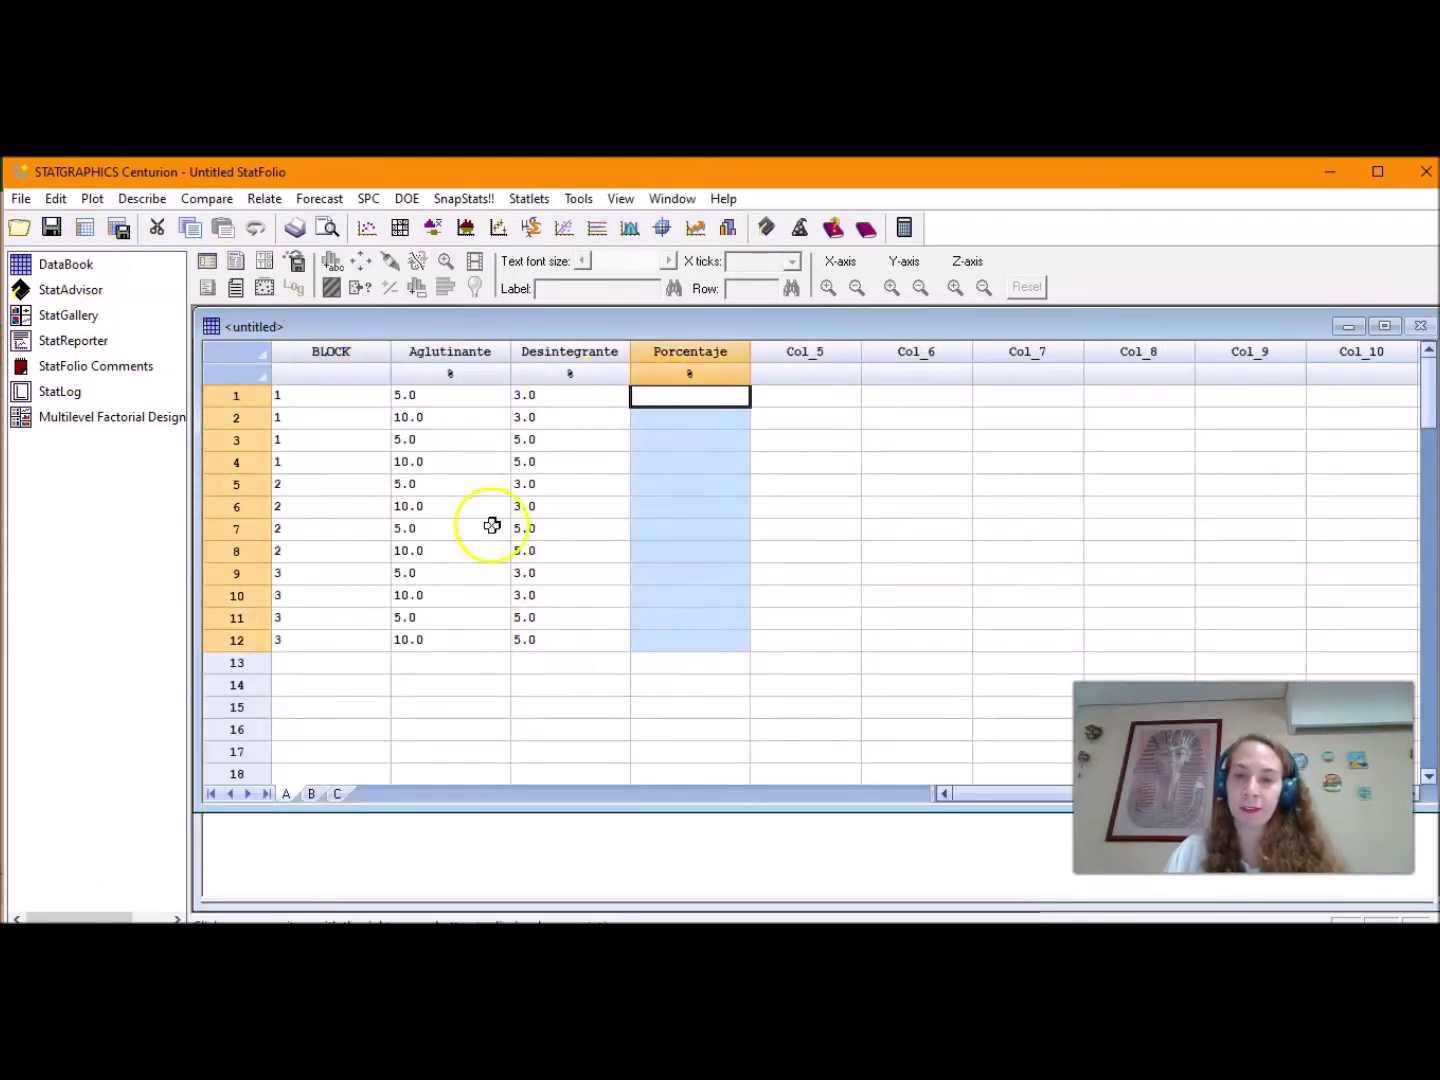
drag(308, 394, 495, 474)
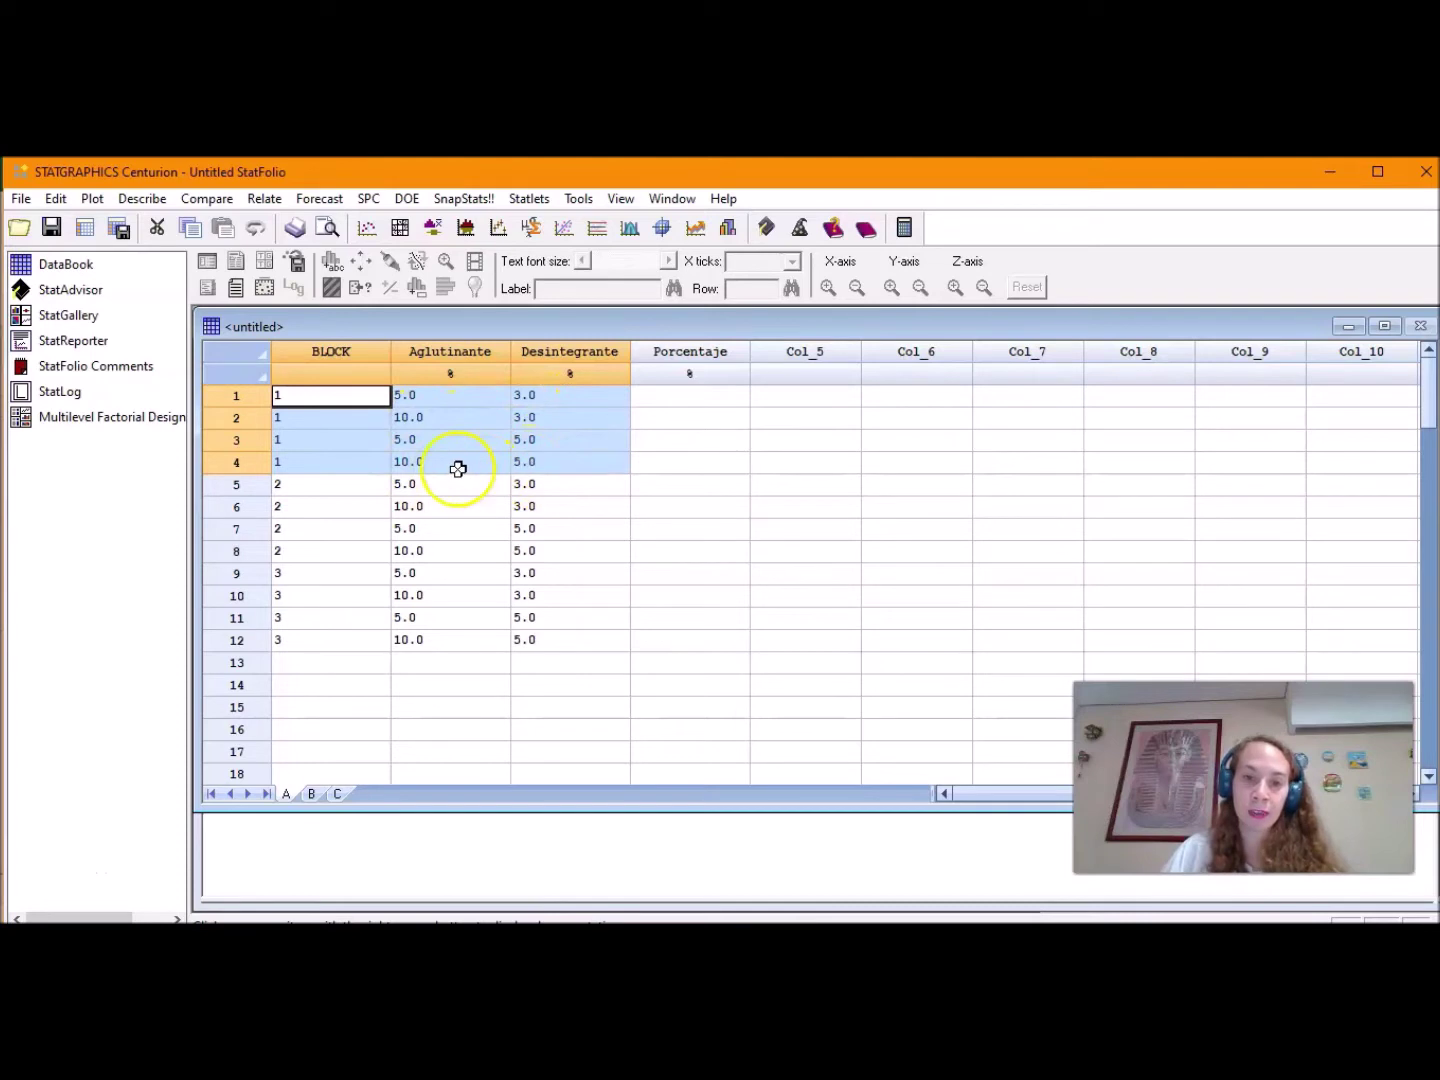
- Examine the factor combinations of blocks 2 and 3 and the Porcentaje response column beside them
drag(305, 481, 493, 567)
drag(546, 660, 456, 633)
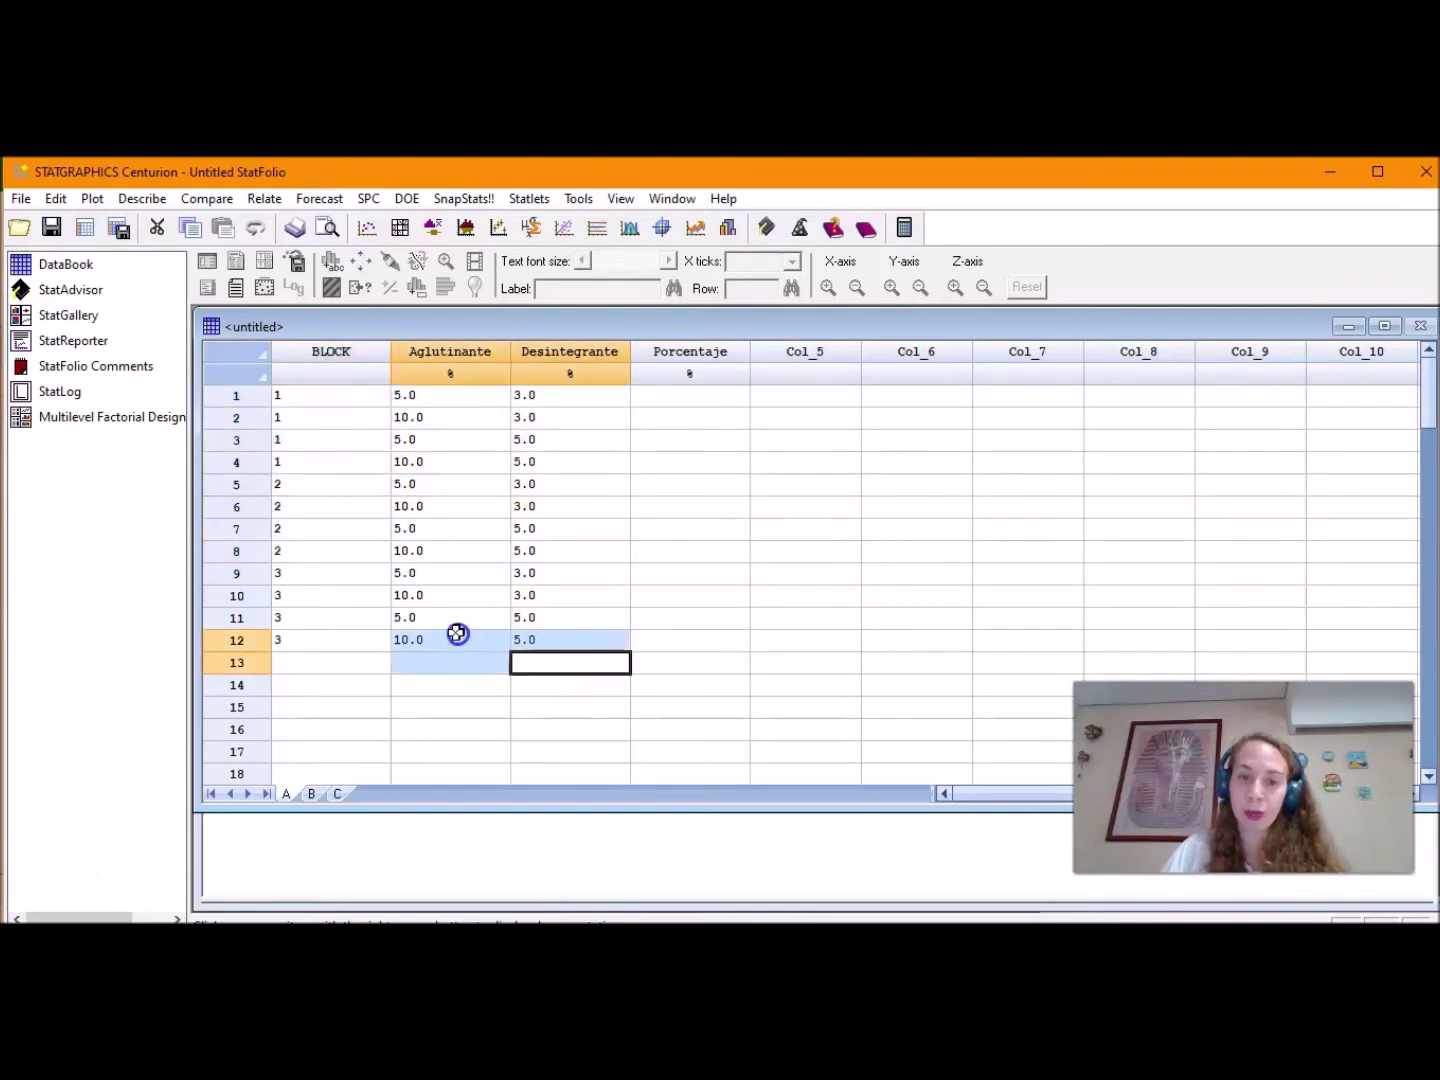
click(703, 636)
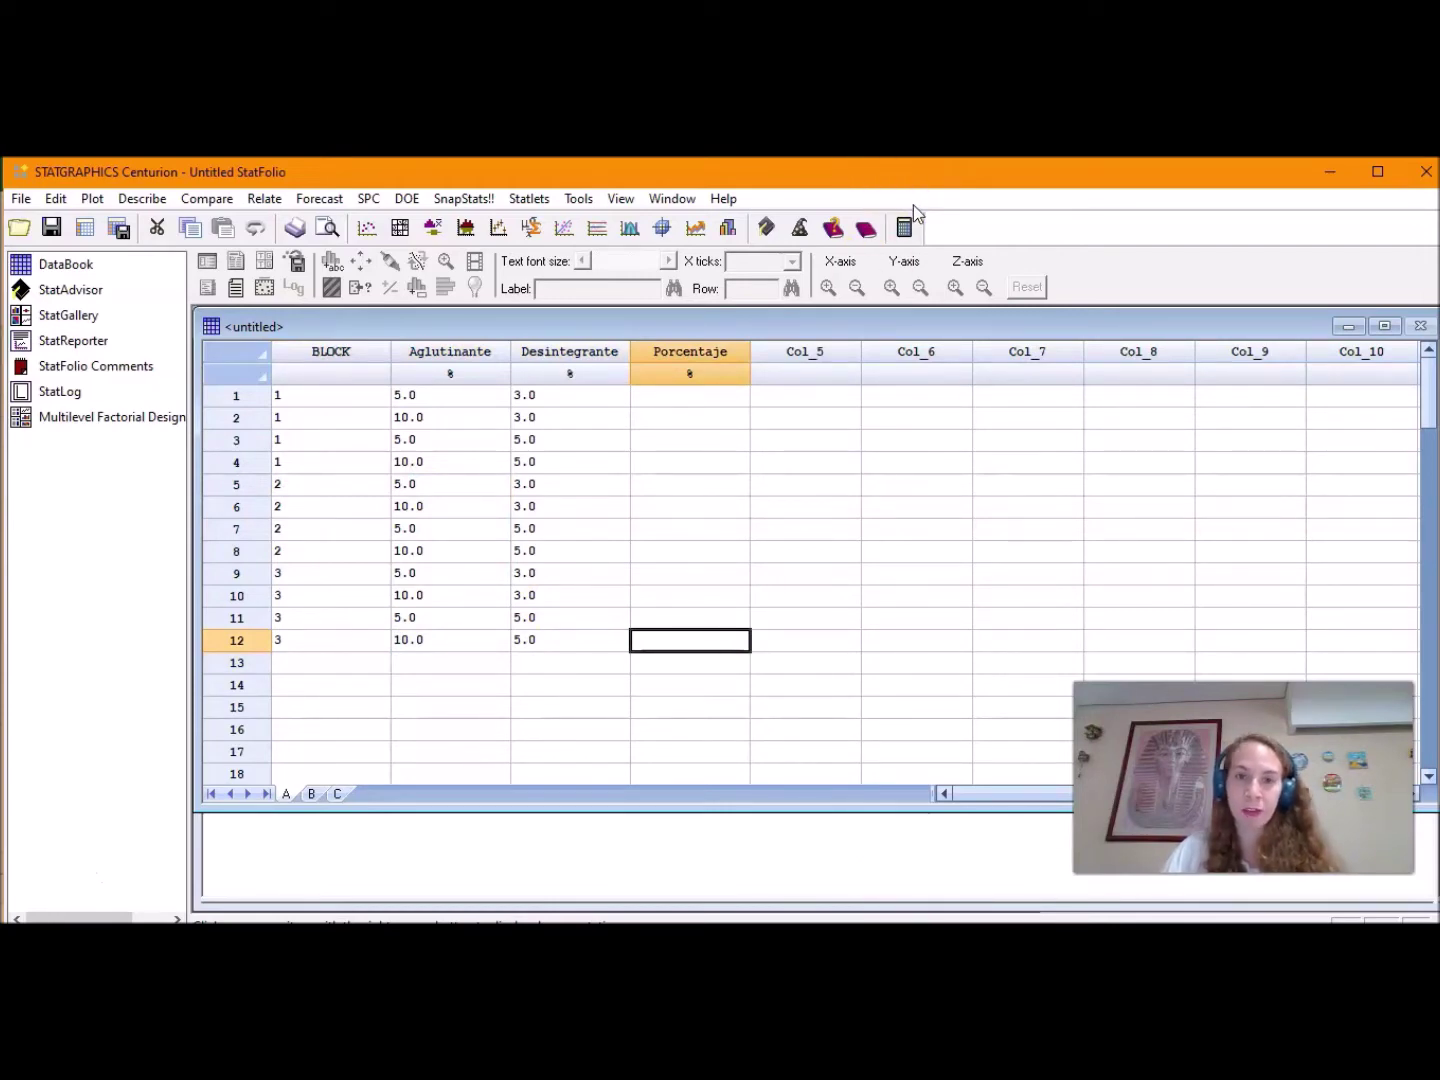
- Place the Statgraphics window beside the Excel workbook fact and bring its Réplica 1 to 3 results into view
key(super+Left)
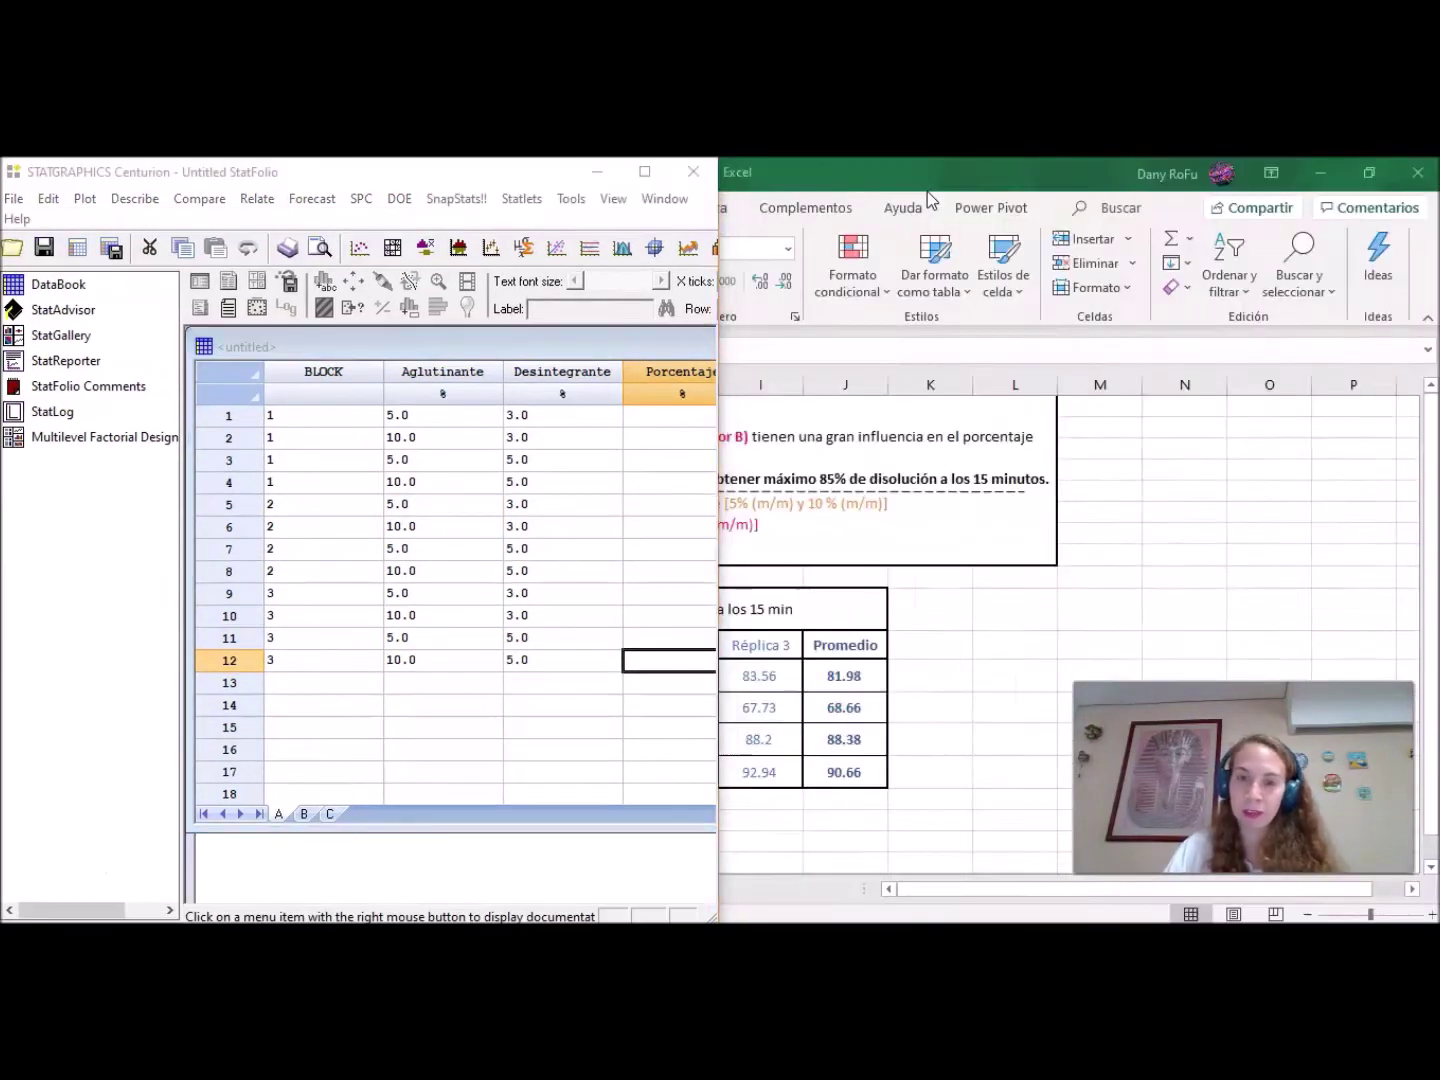
click(920, 230)
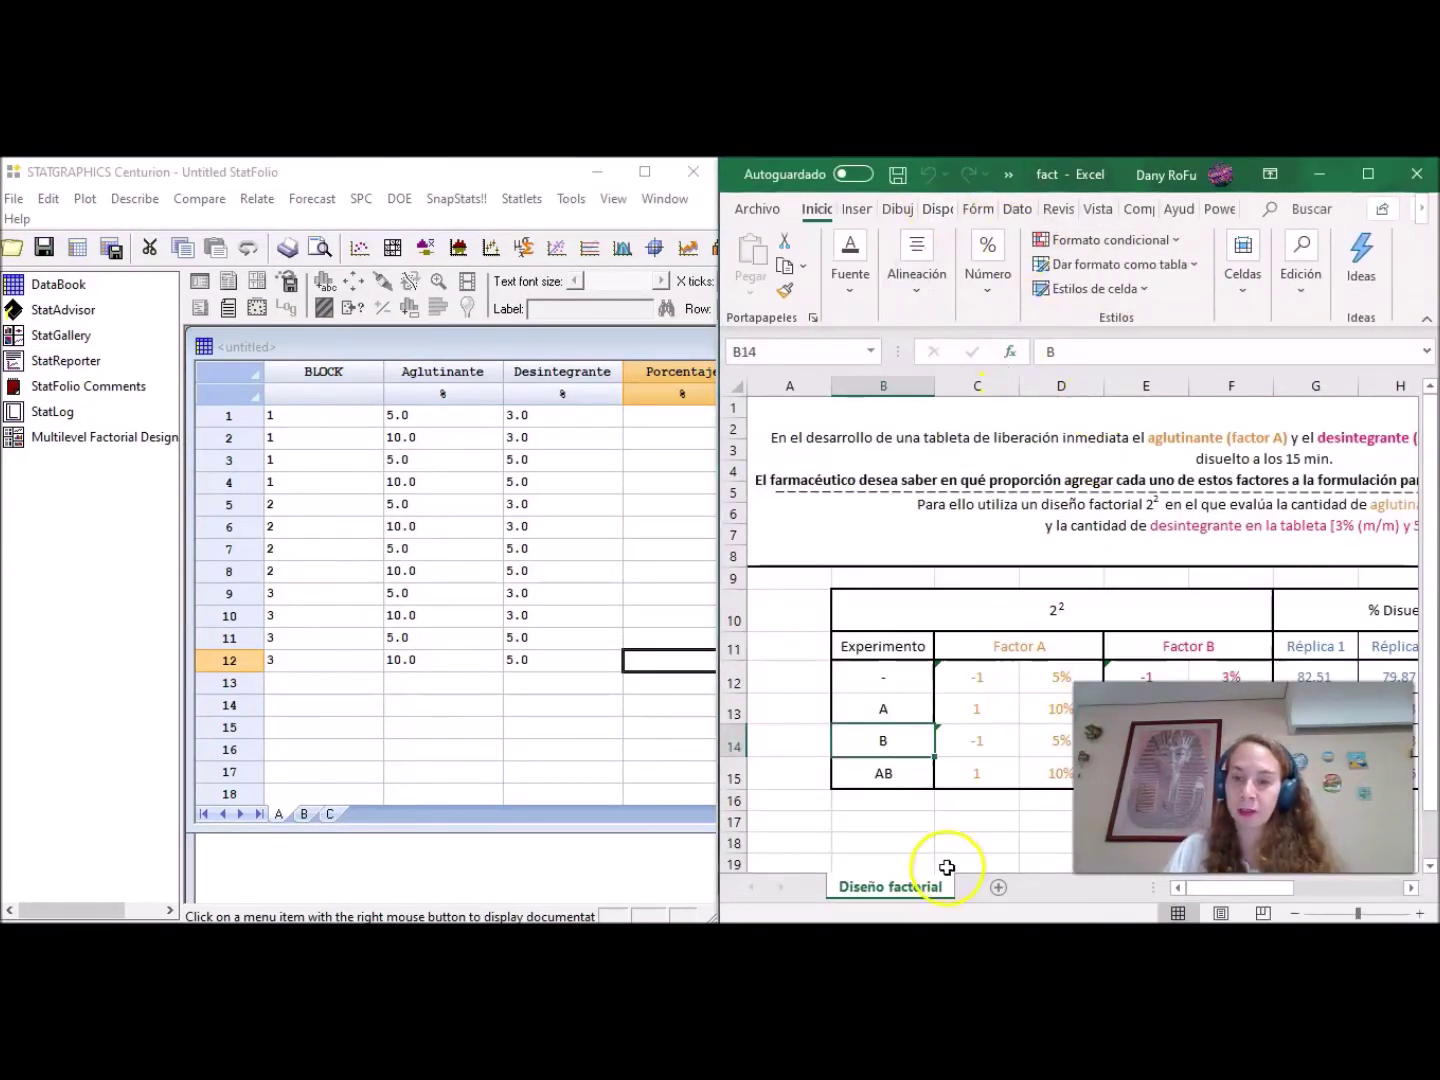
drag(1210, 888, 1240, 890)
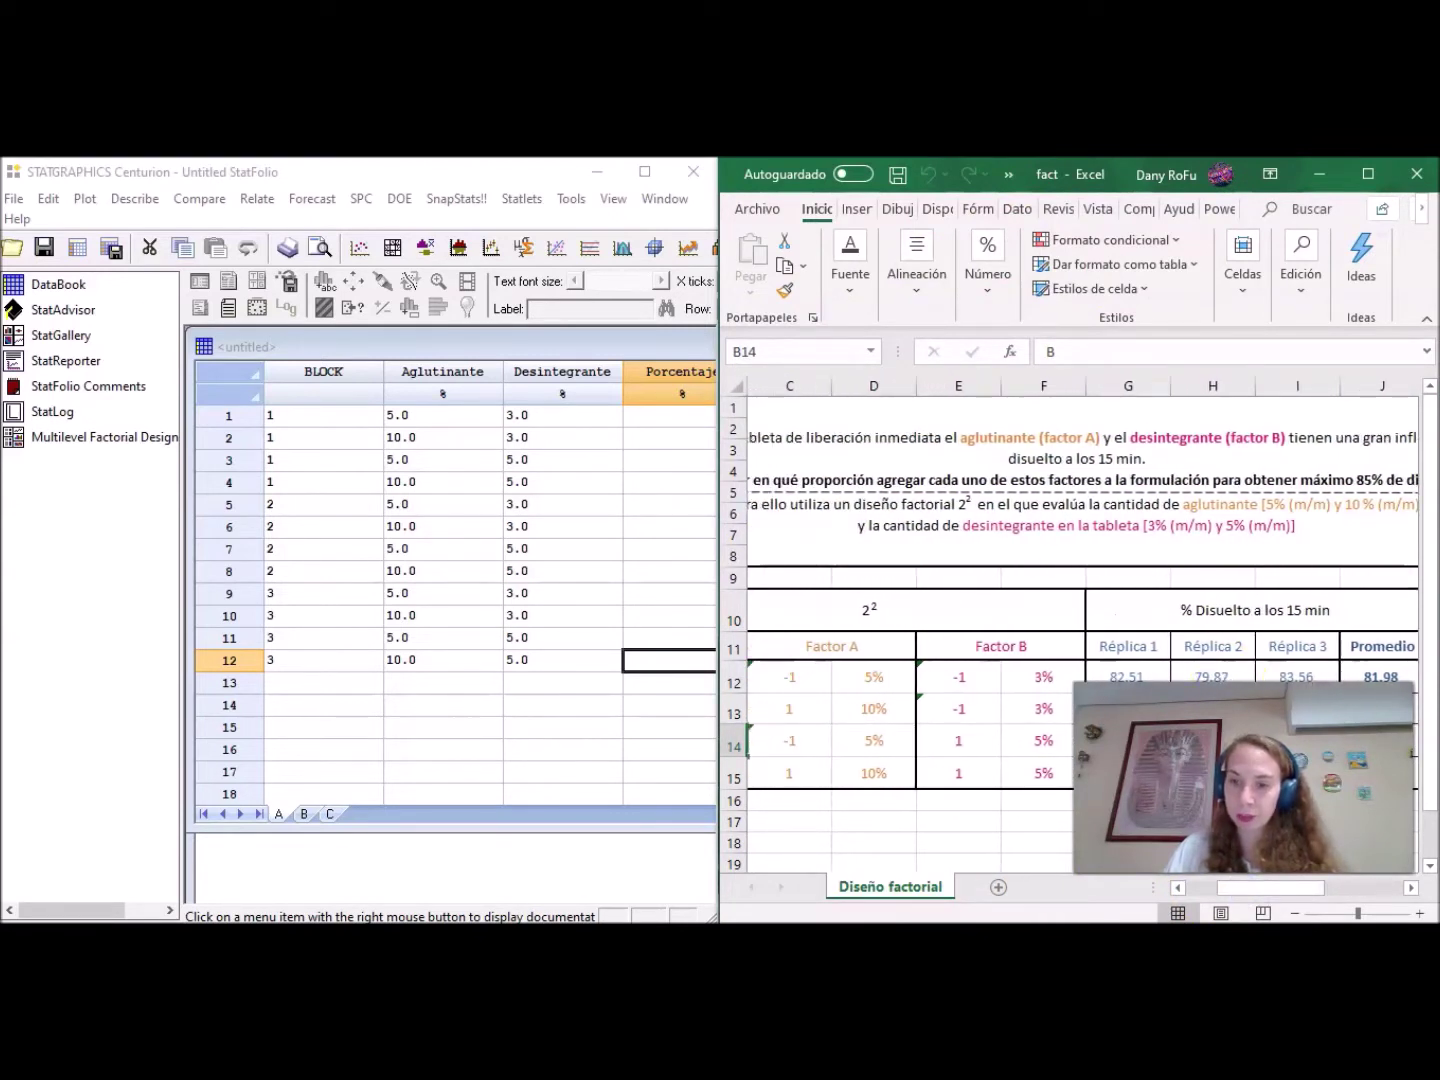
- Enter the Réplica 1 results 82.51, 65.33, 87.36 and 90.58 in the Porcentaje column for rows 1 to 4
click(616, 422)
click(645, 420)
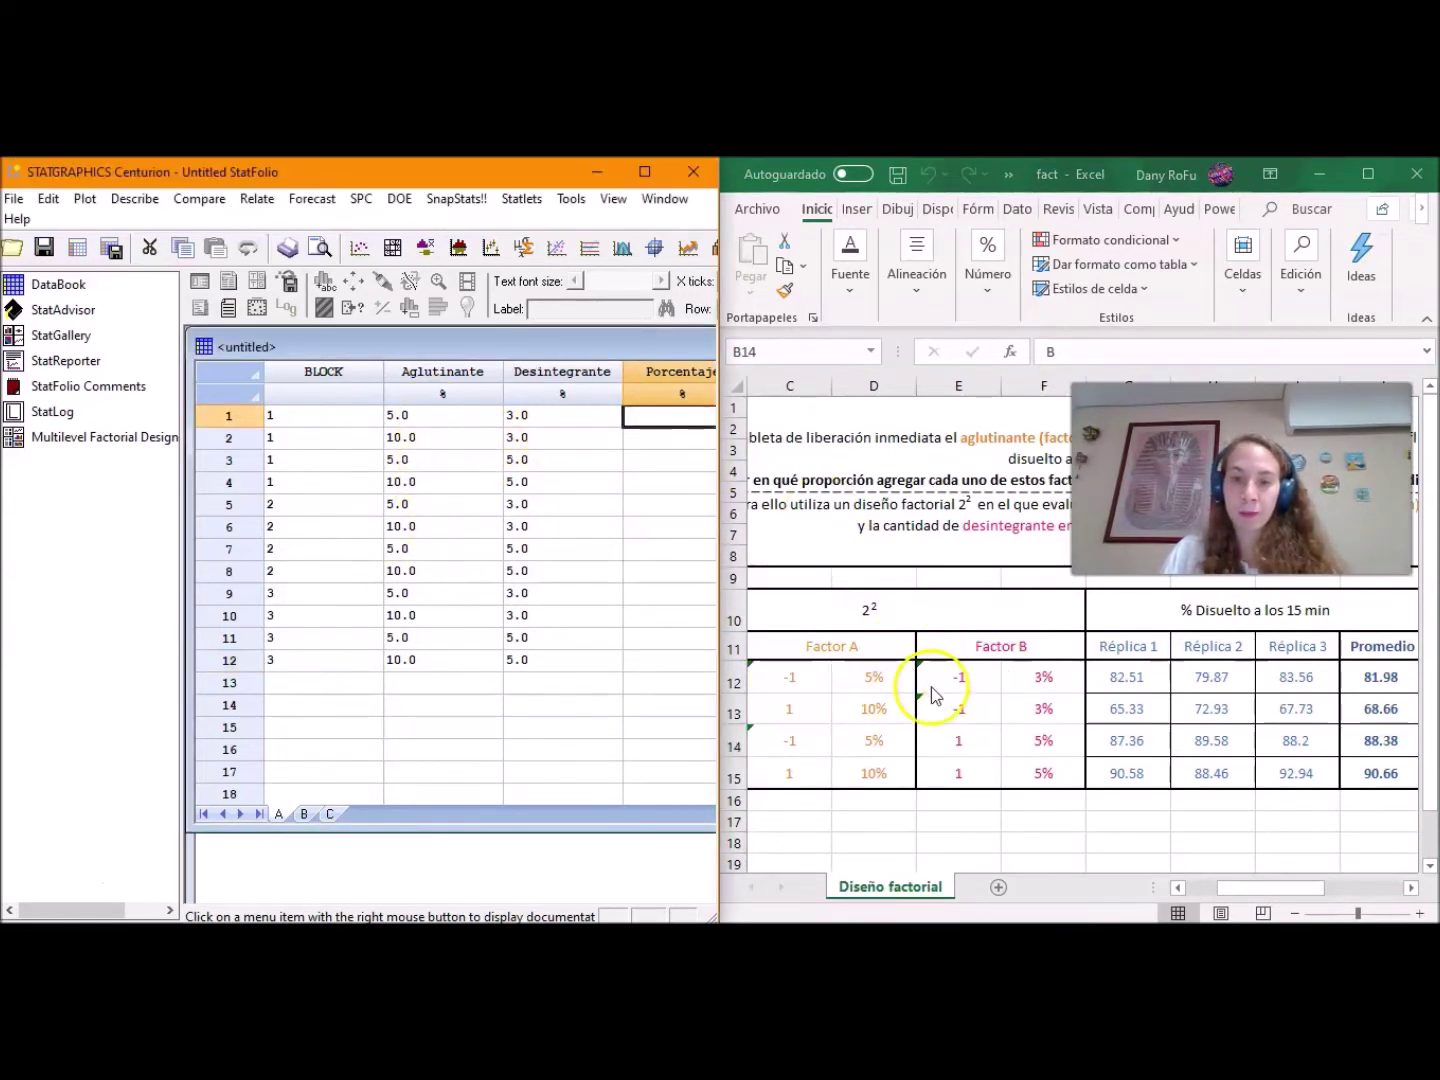
text(82.51)
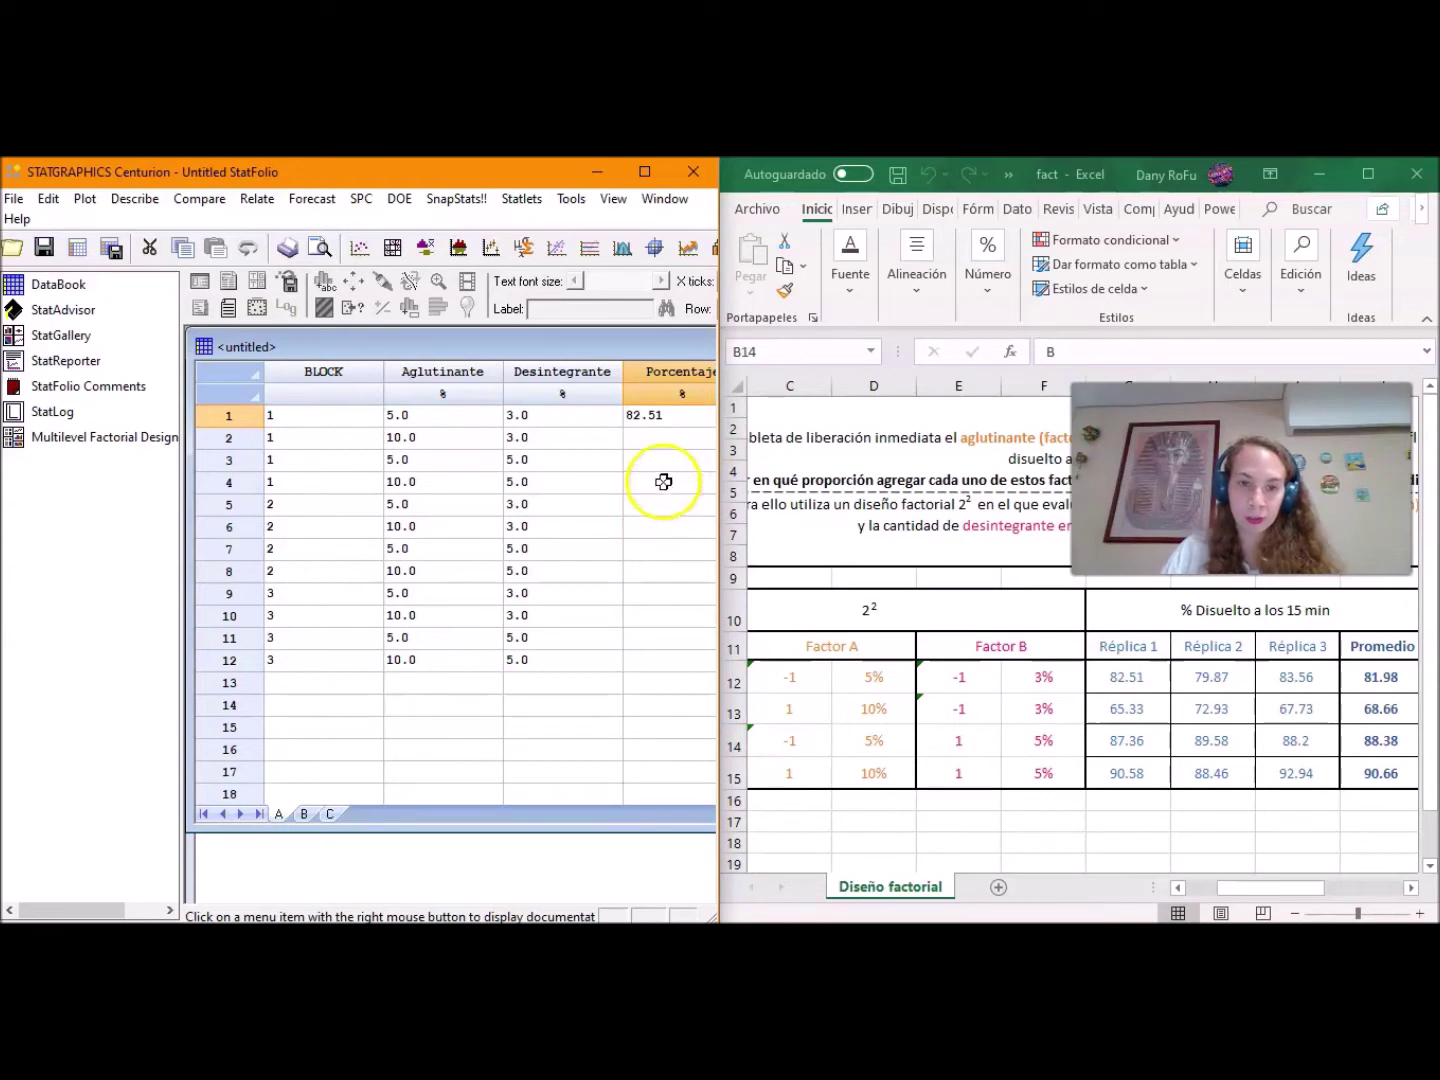
click(669, 445)
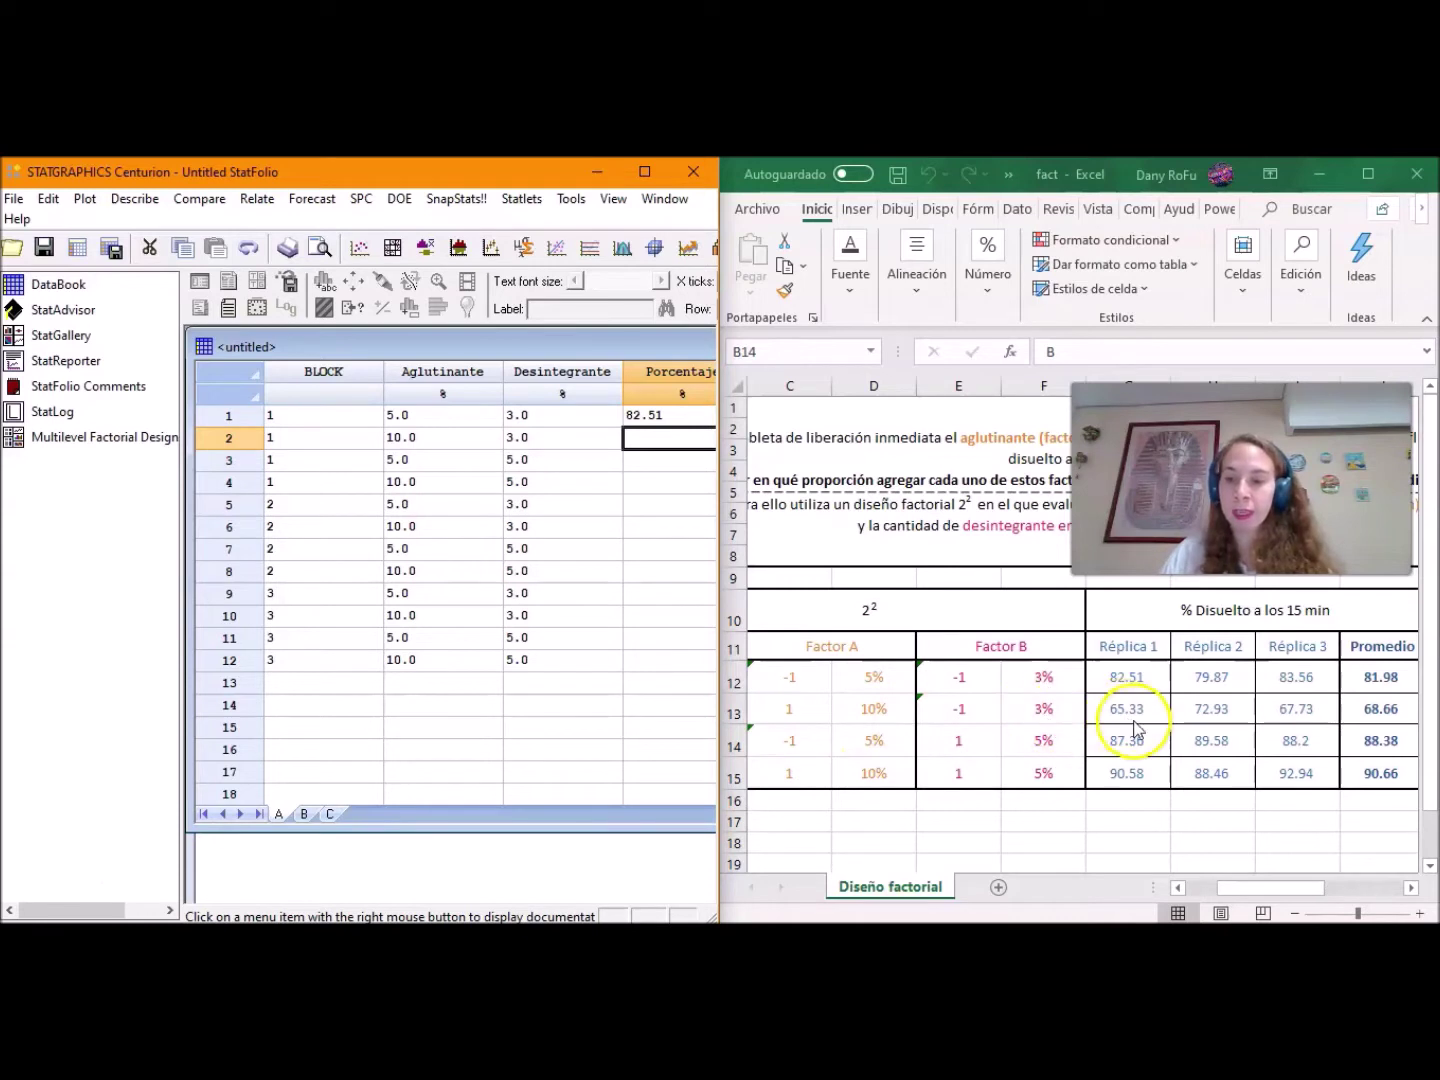
text(65)
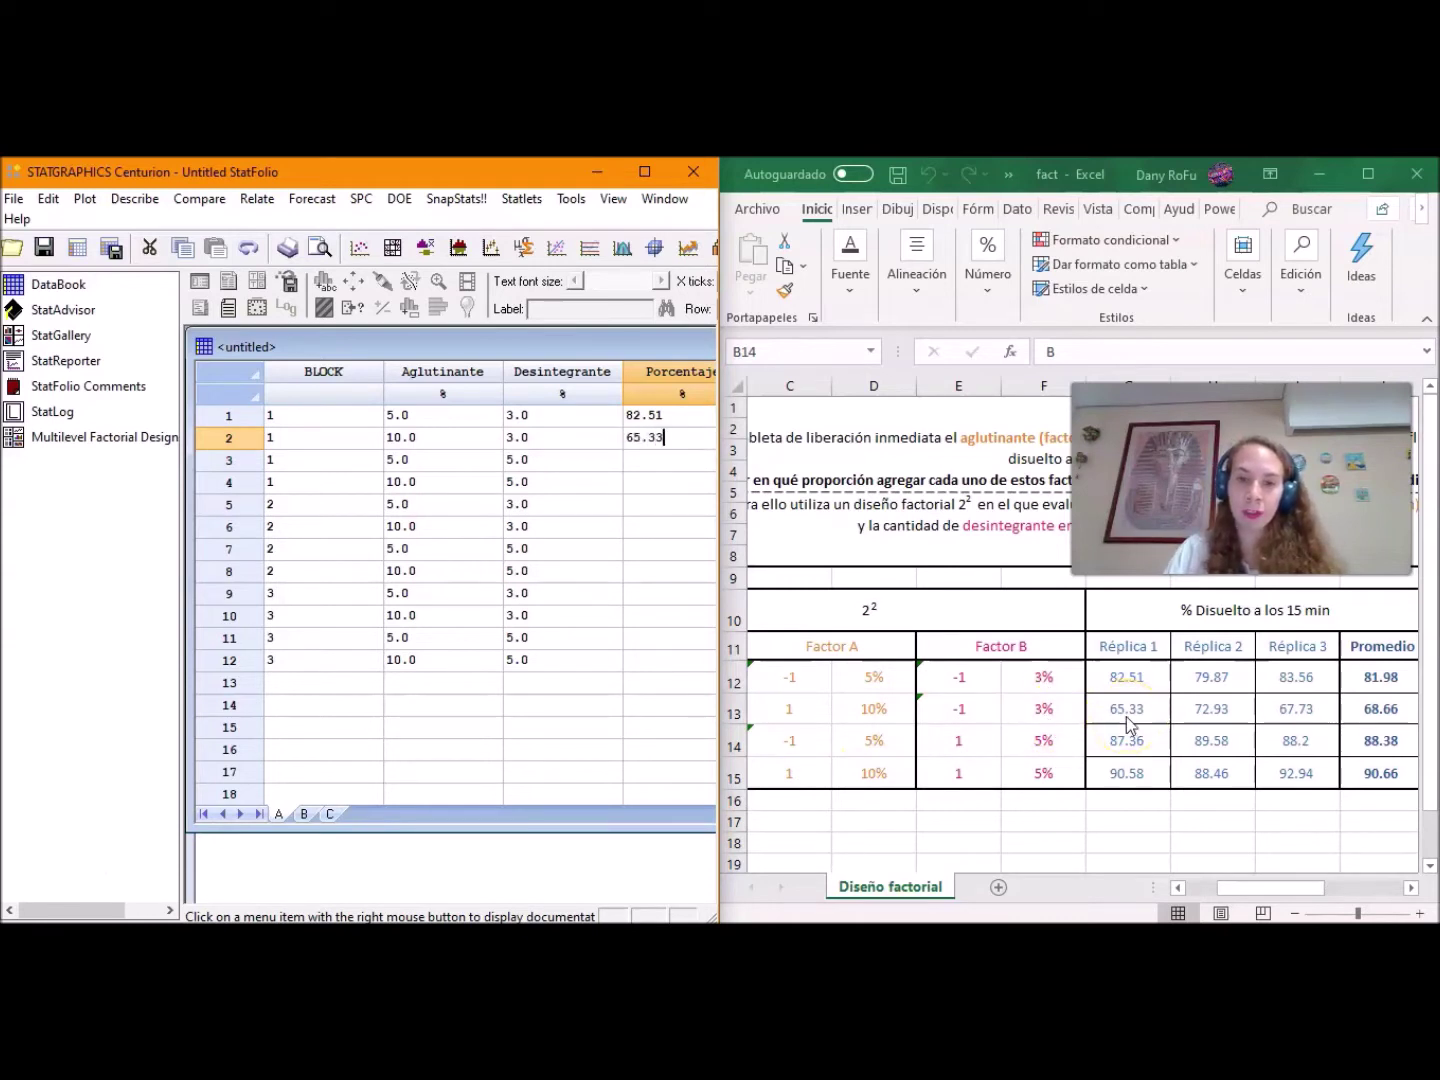
text(.33)
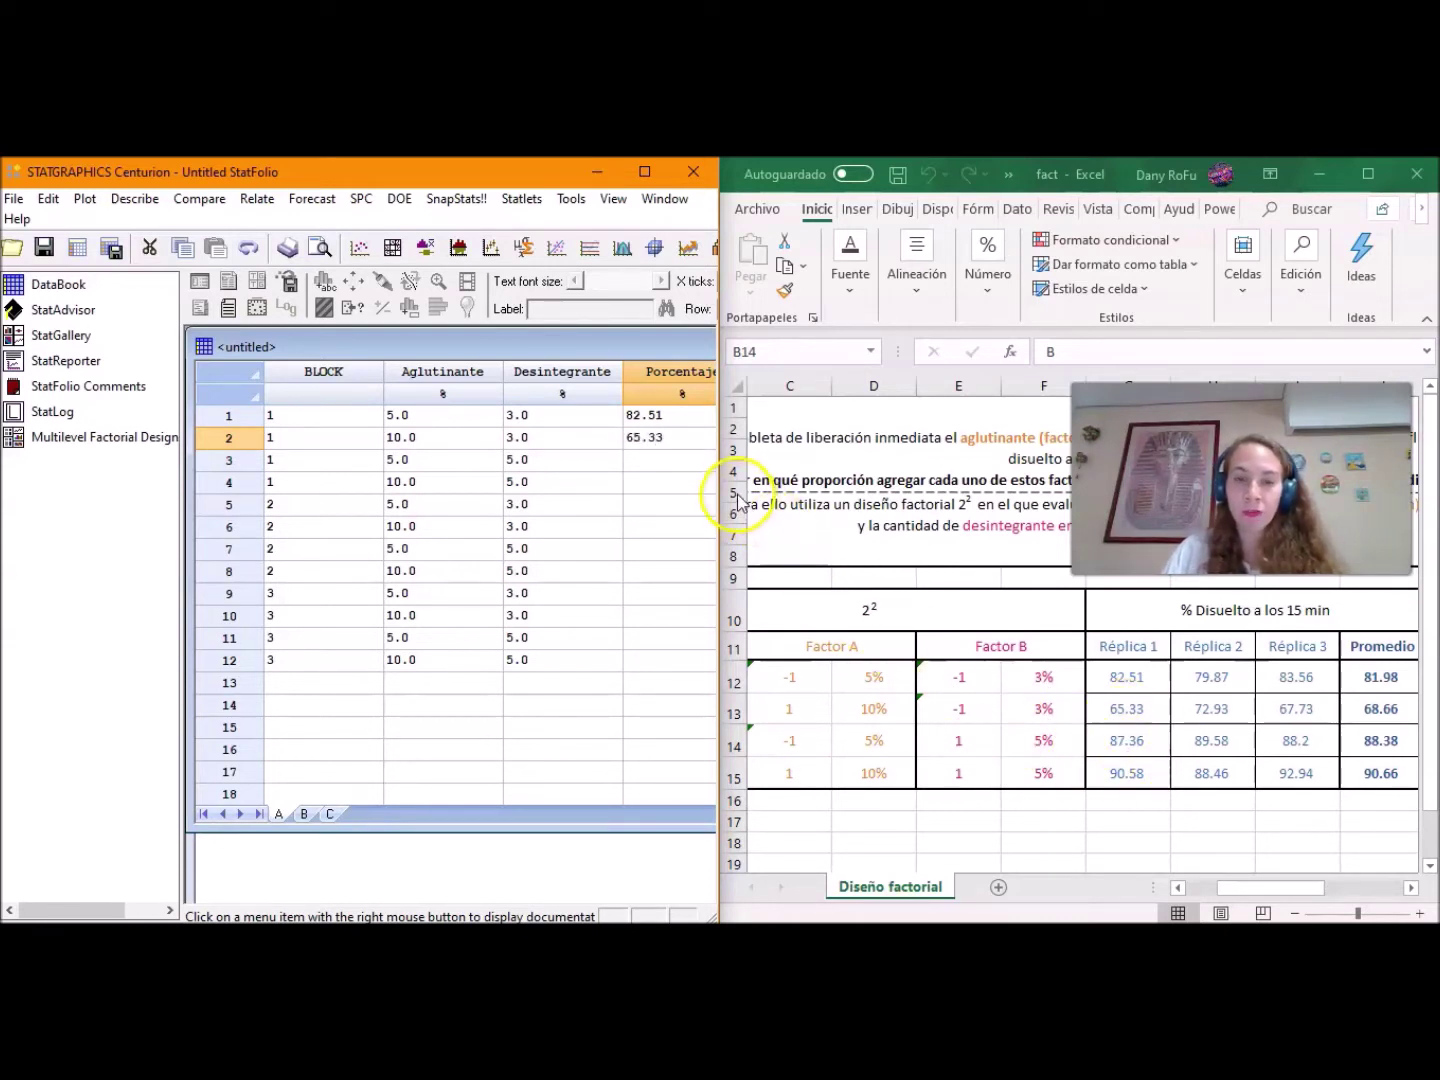
click(697, 474)
click(697, 462)
text(87.3)
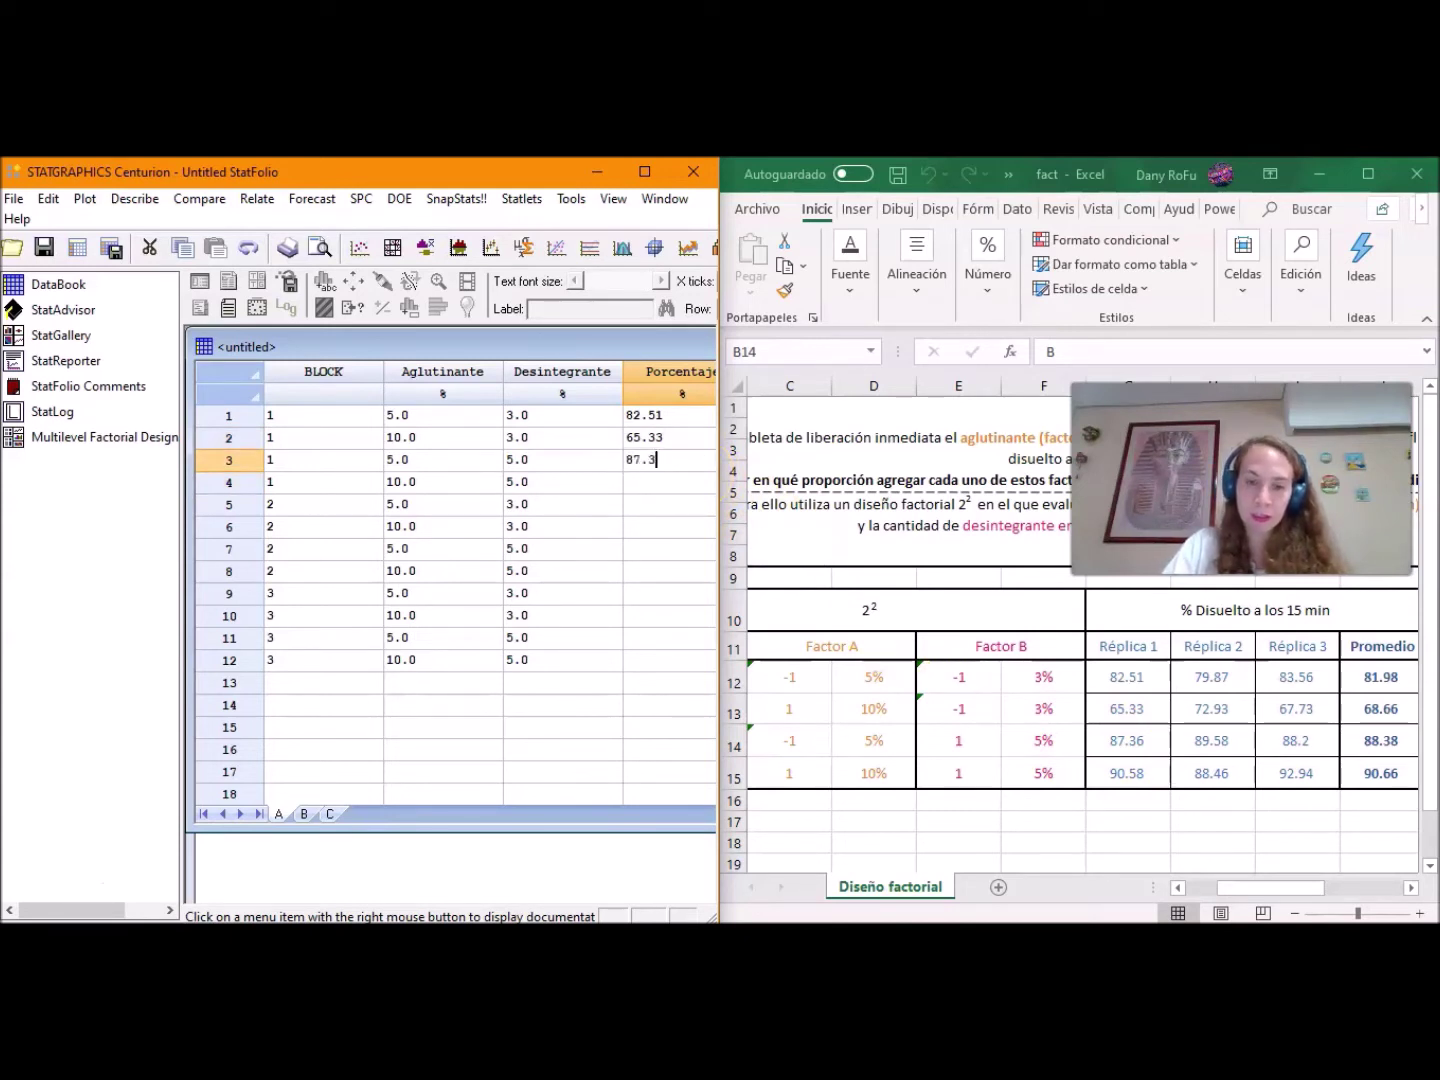
text(6)
key(Return)
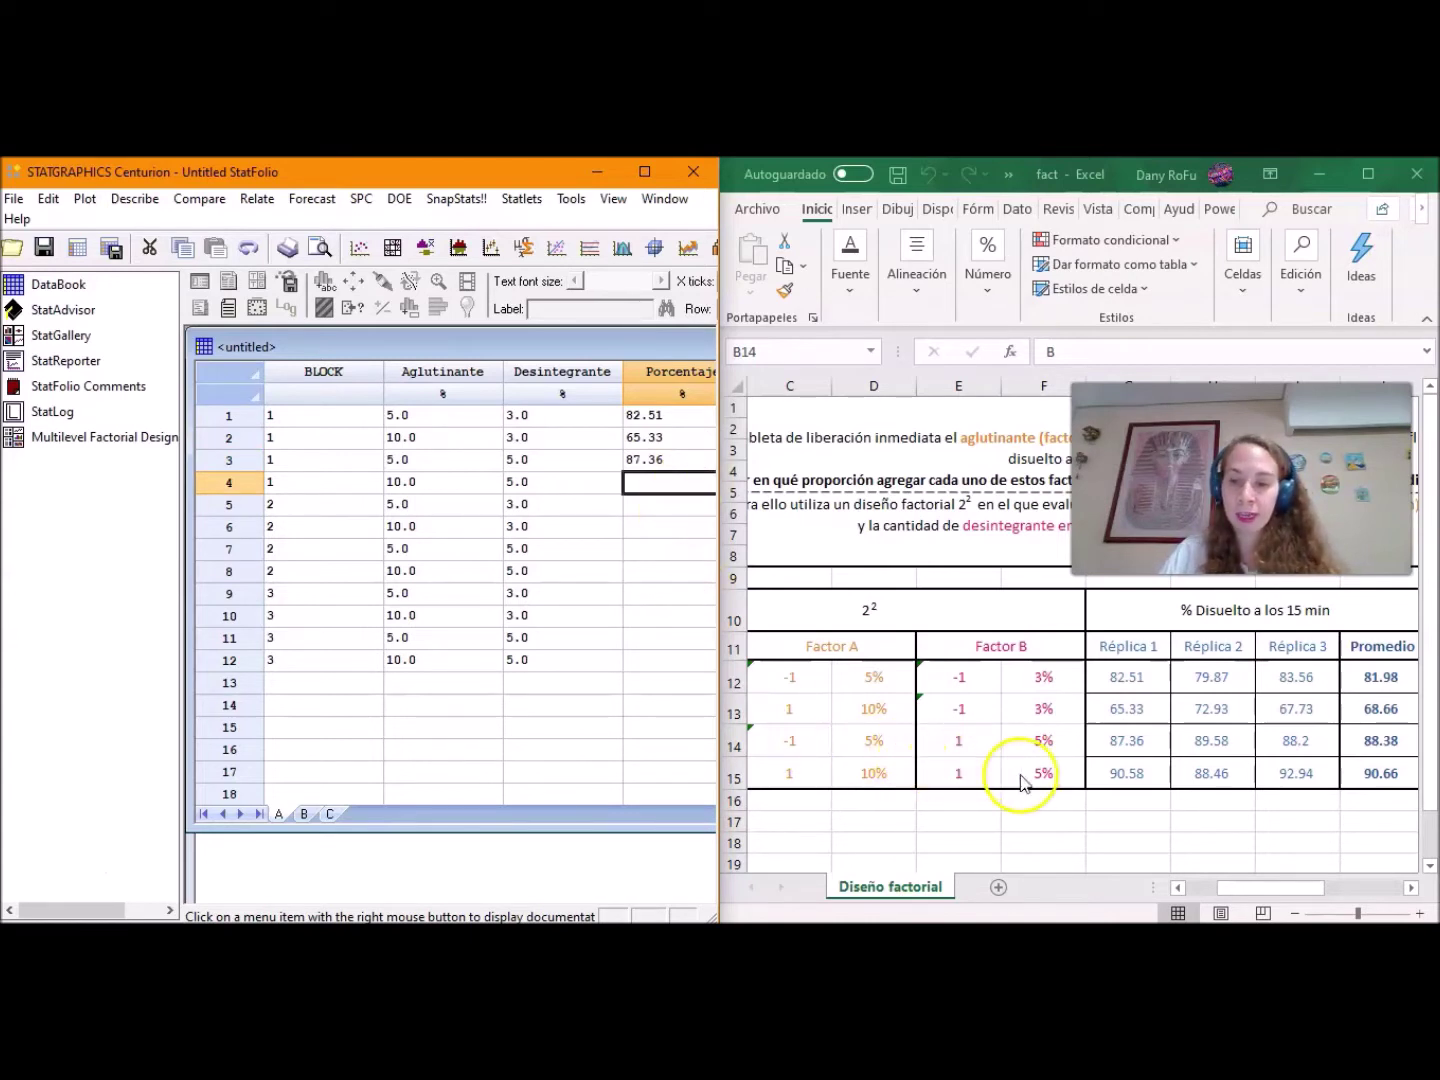
text(90.58)
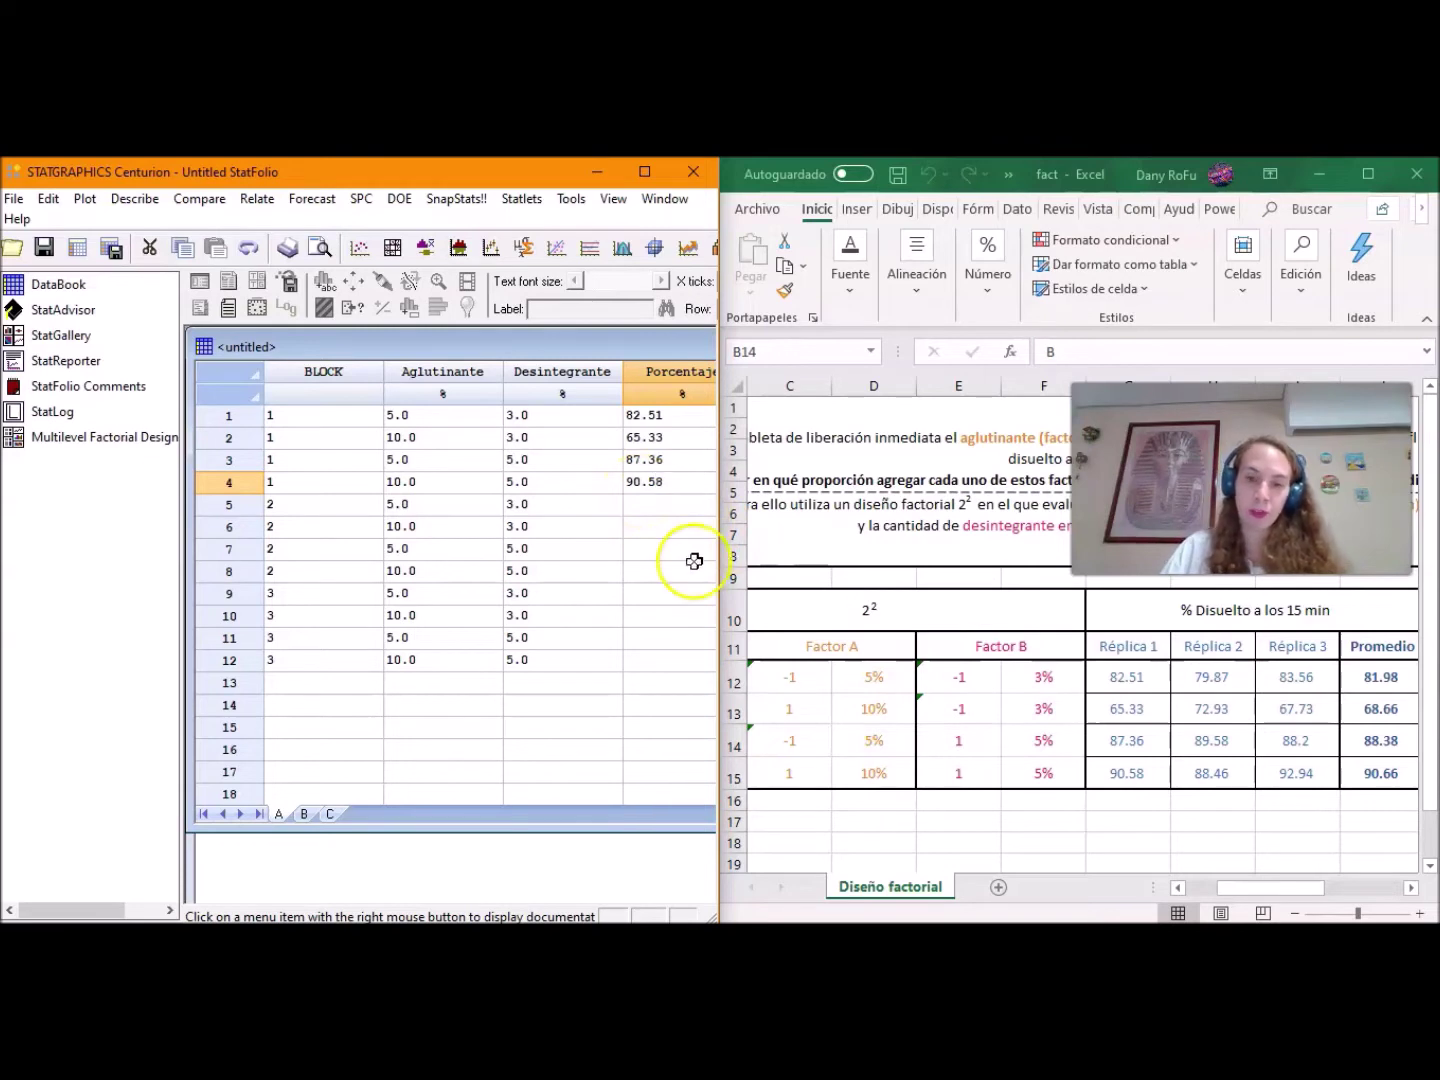
- Enter the Réplica 2 results 79.87, 72.93, 89.58 and 88.46 in the Porcentaje column for rows 5 to 8
click(654, 508)
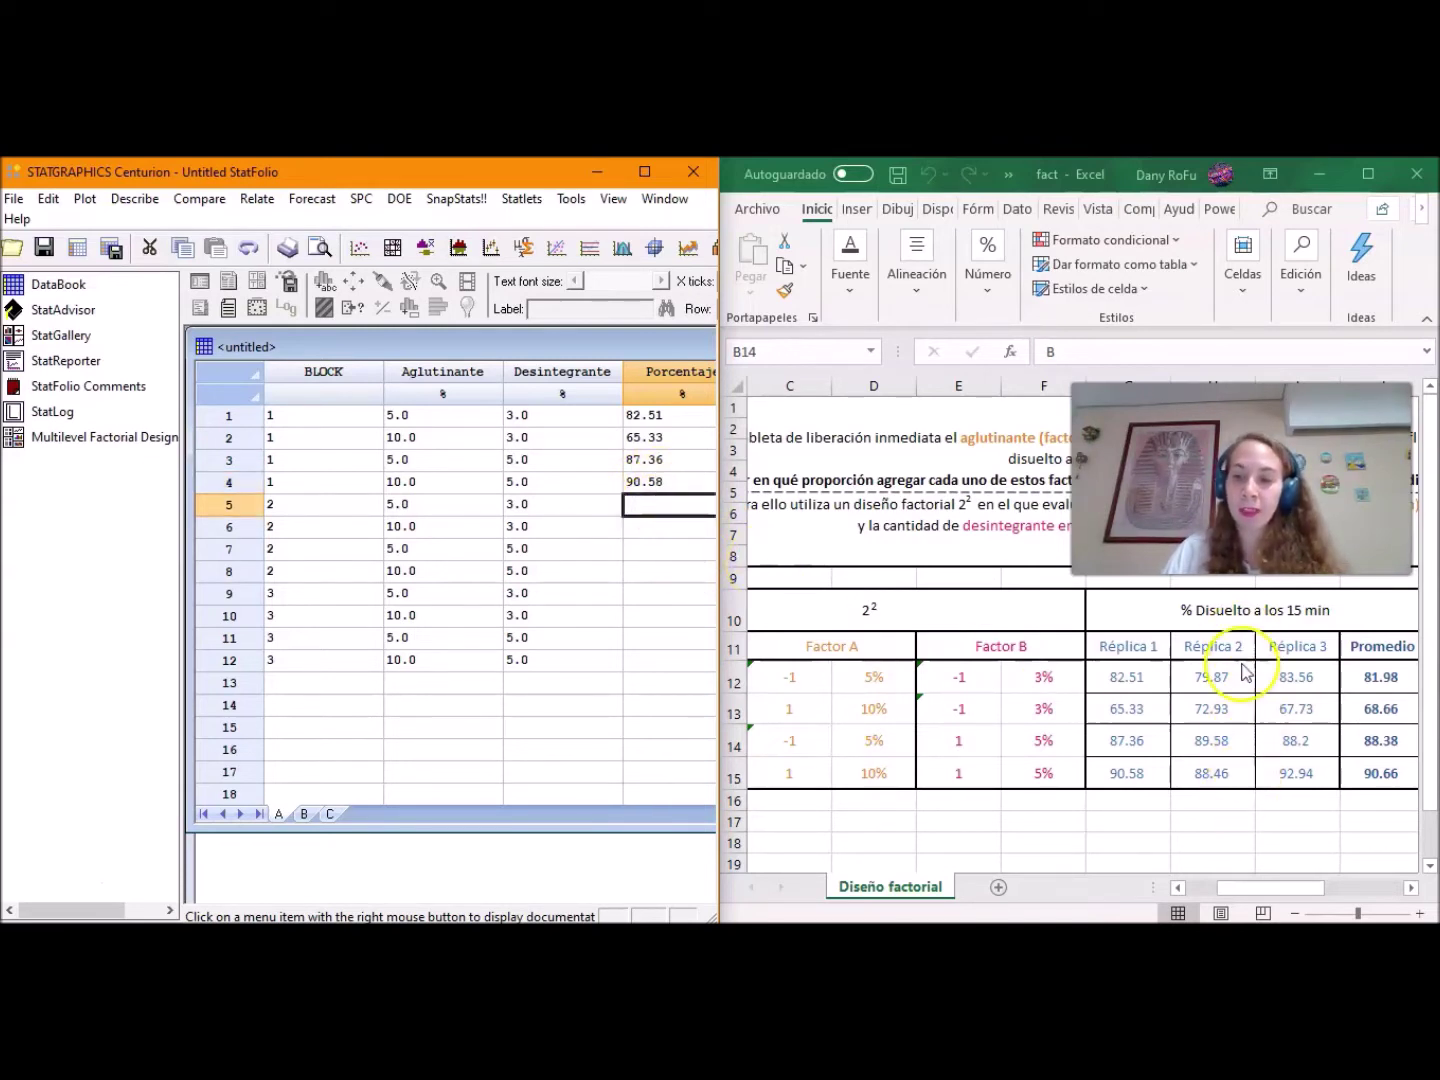
text(79.87)
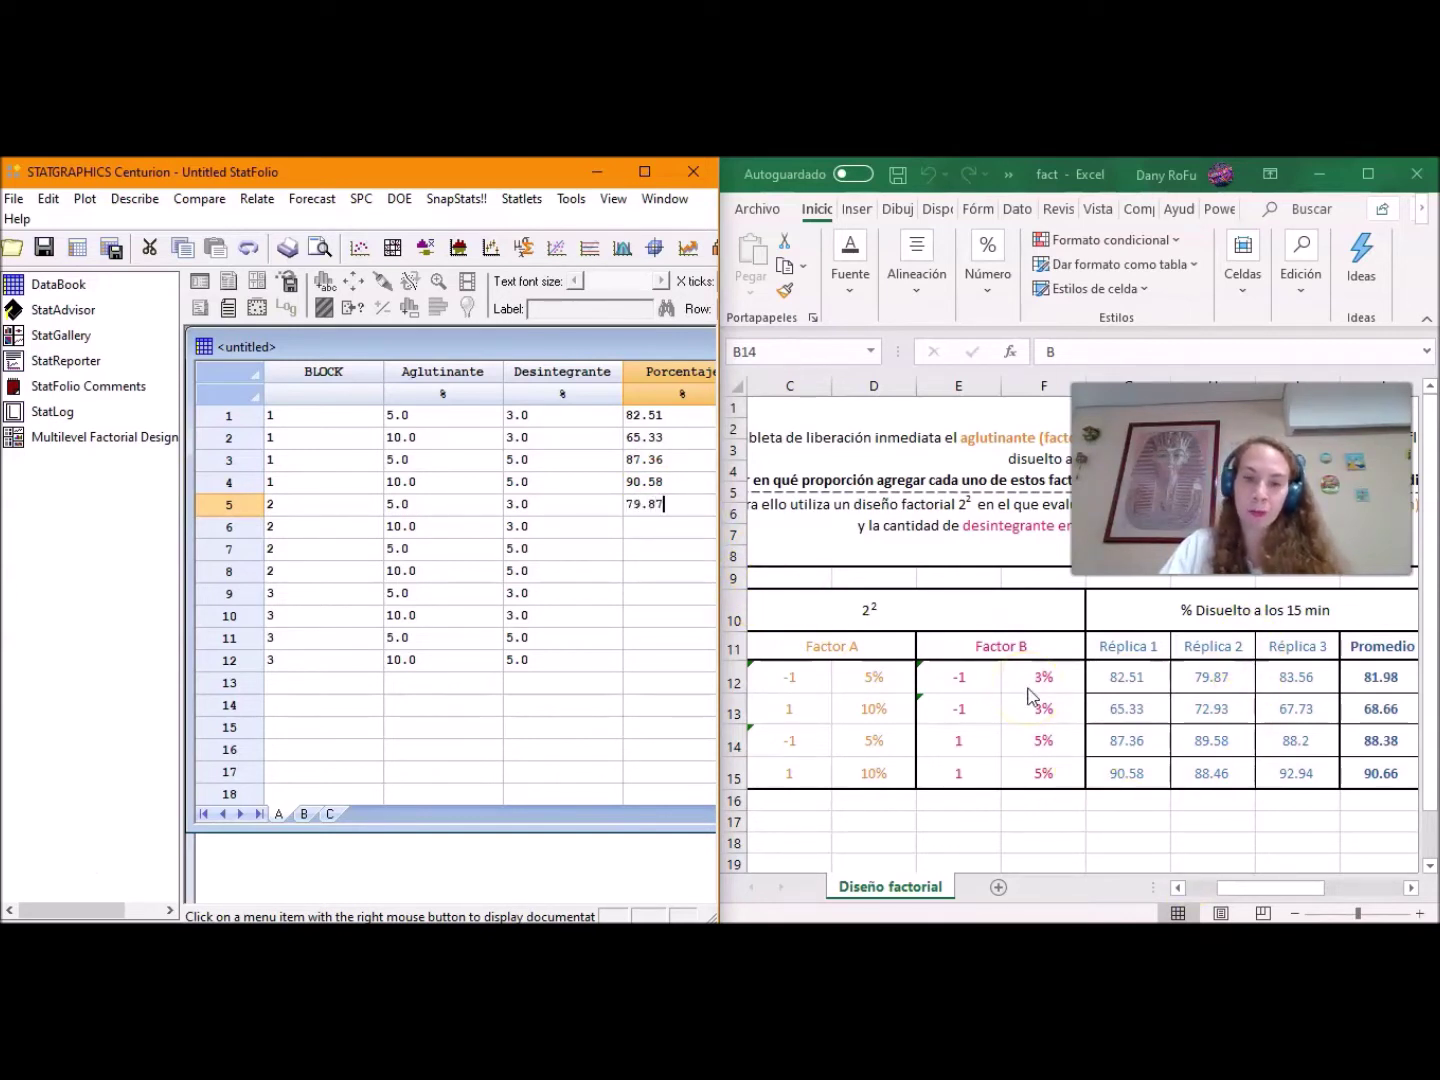
key(Return)
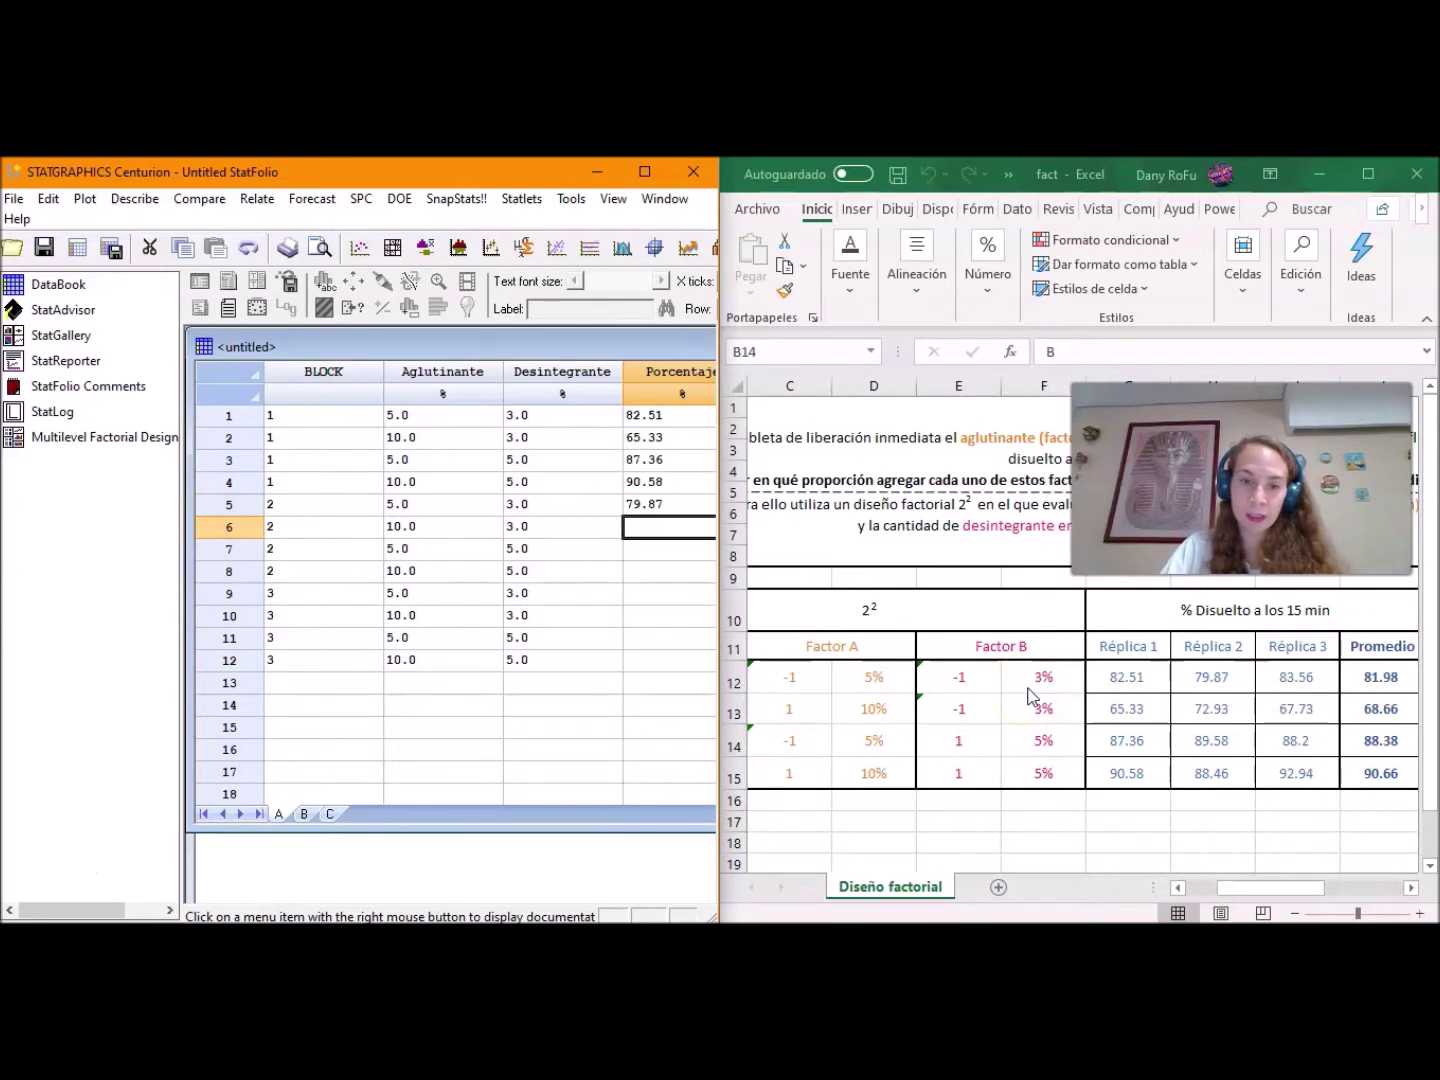
text(72.93)
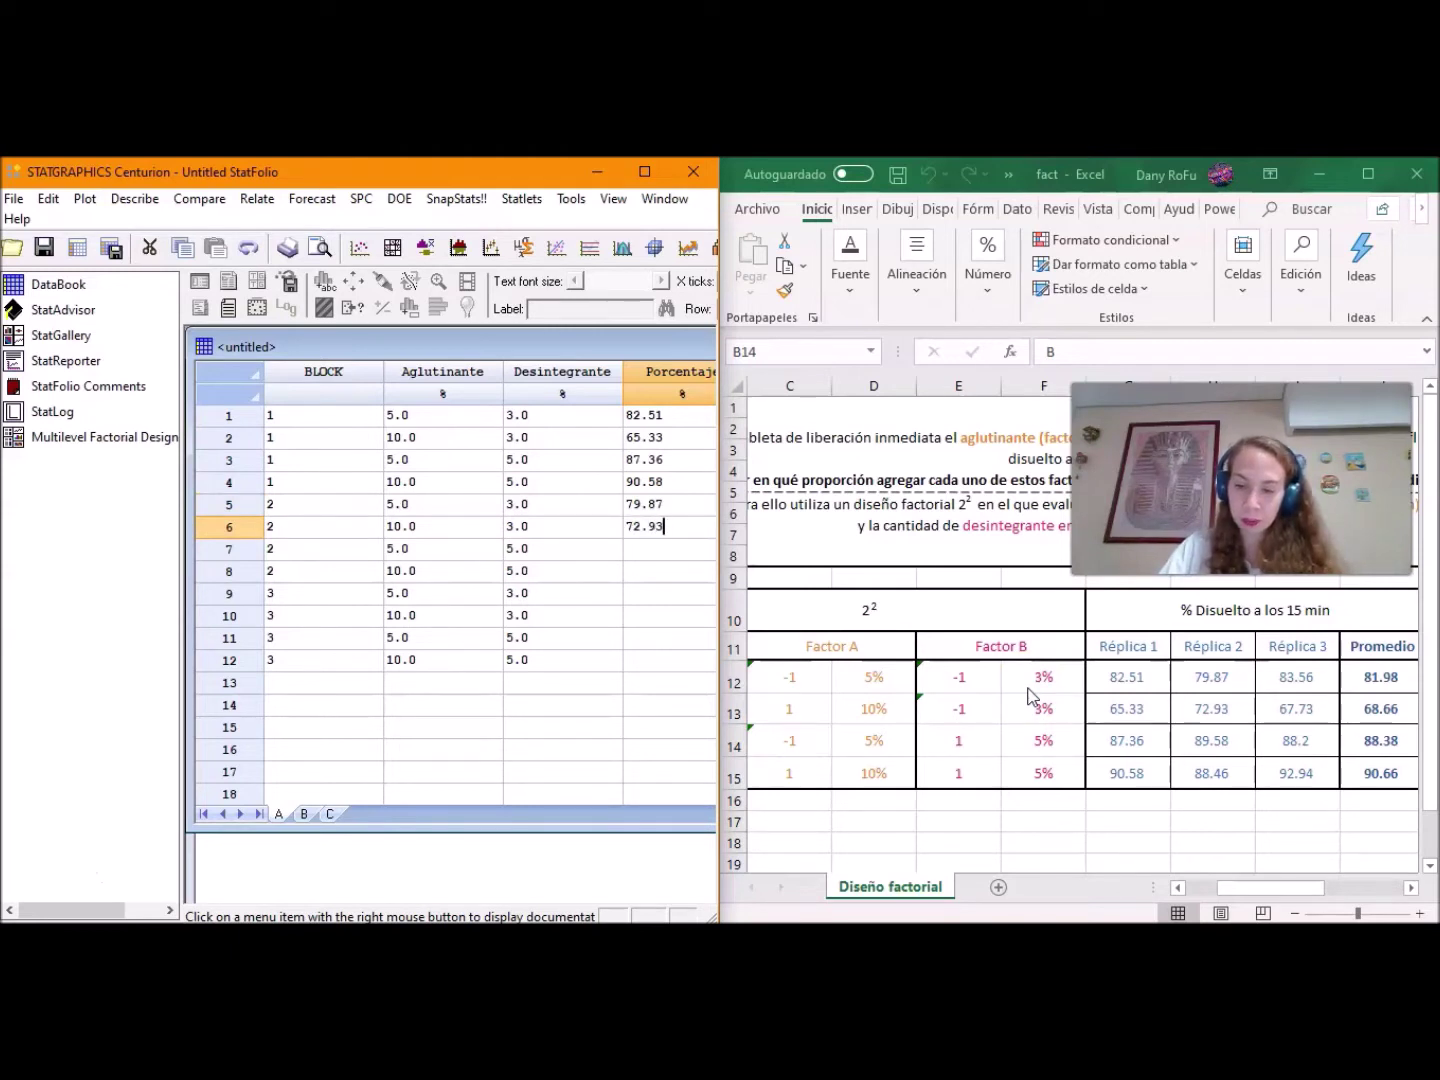
key(Return)
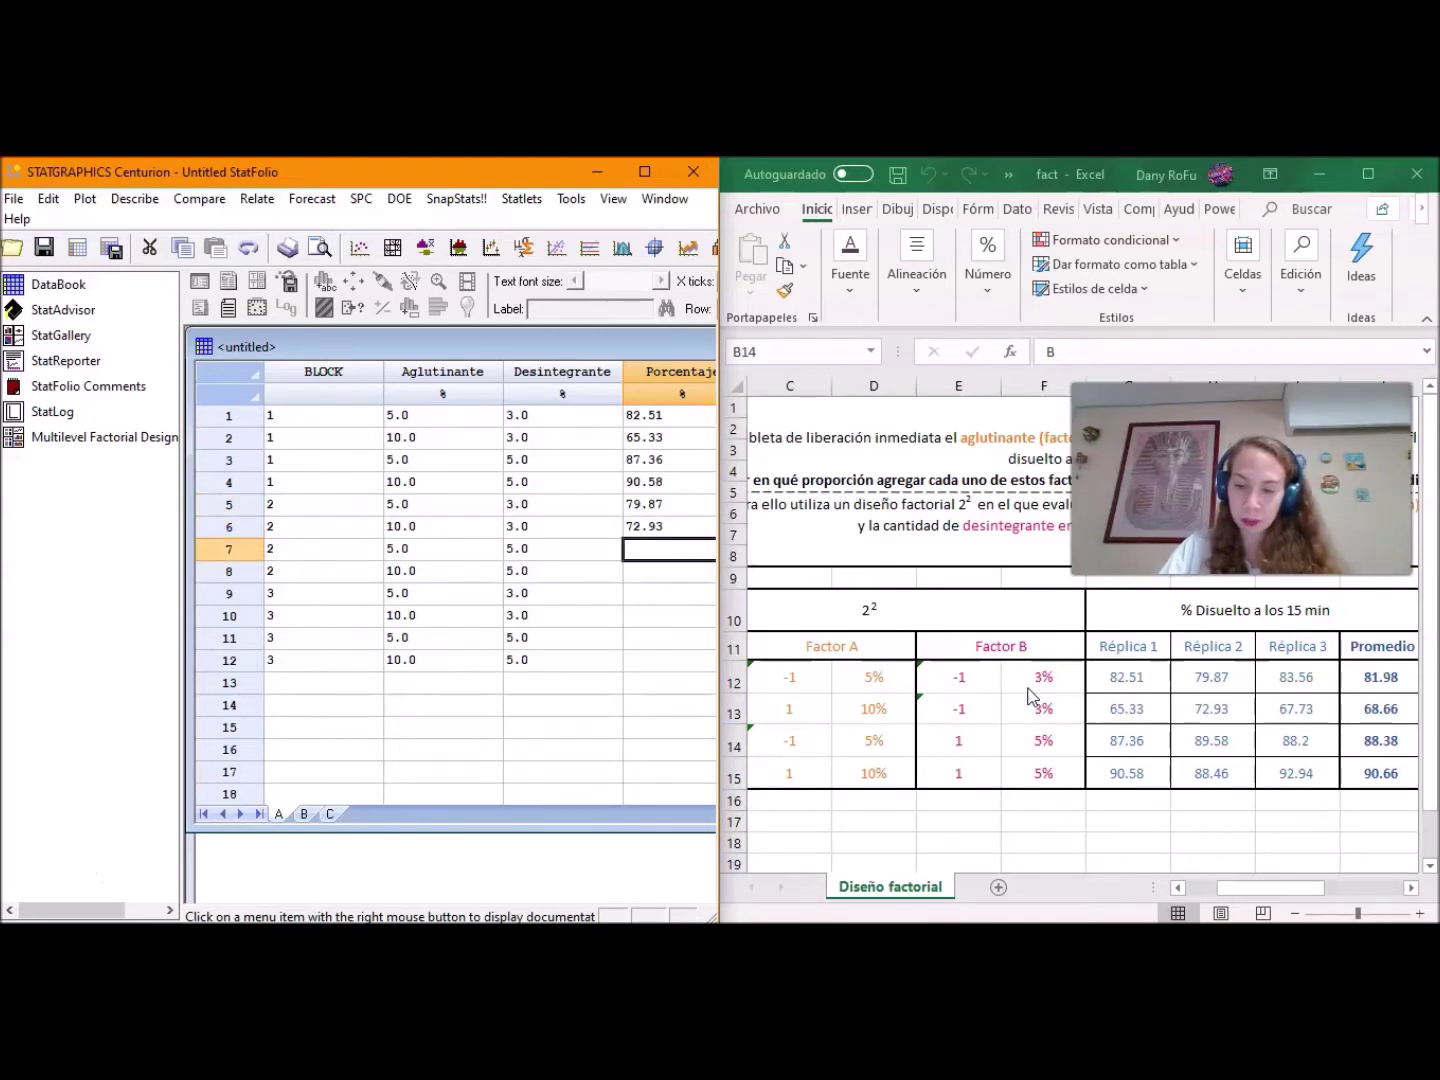
text(6)
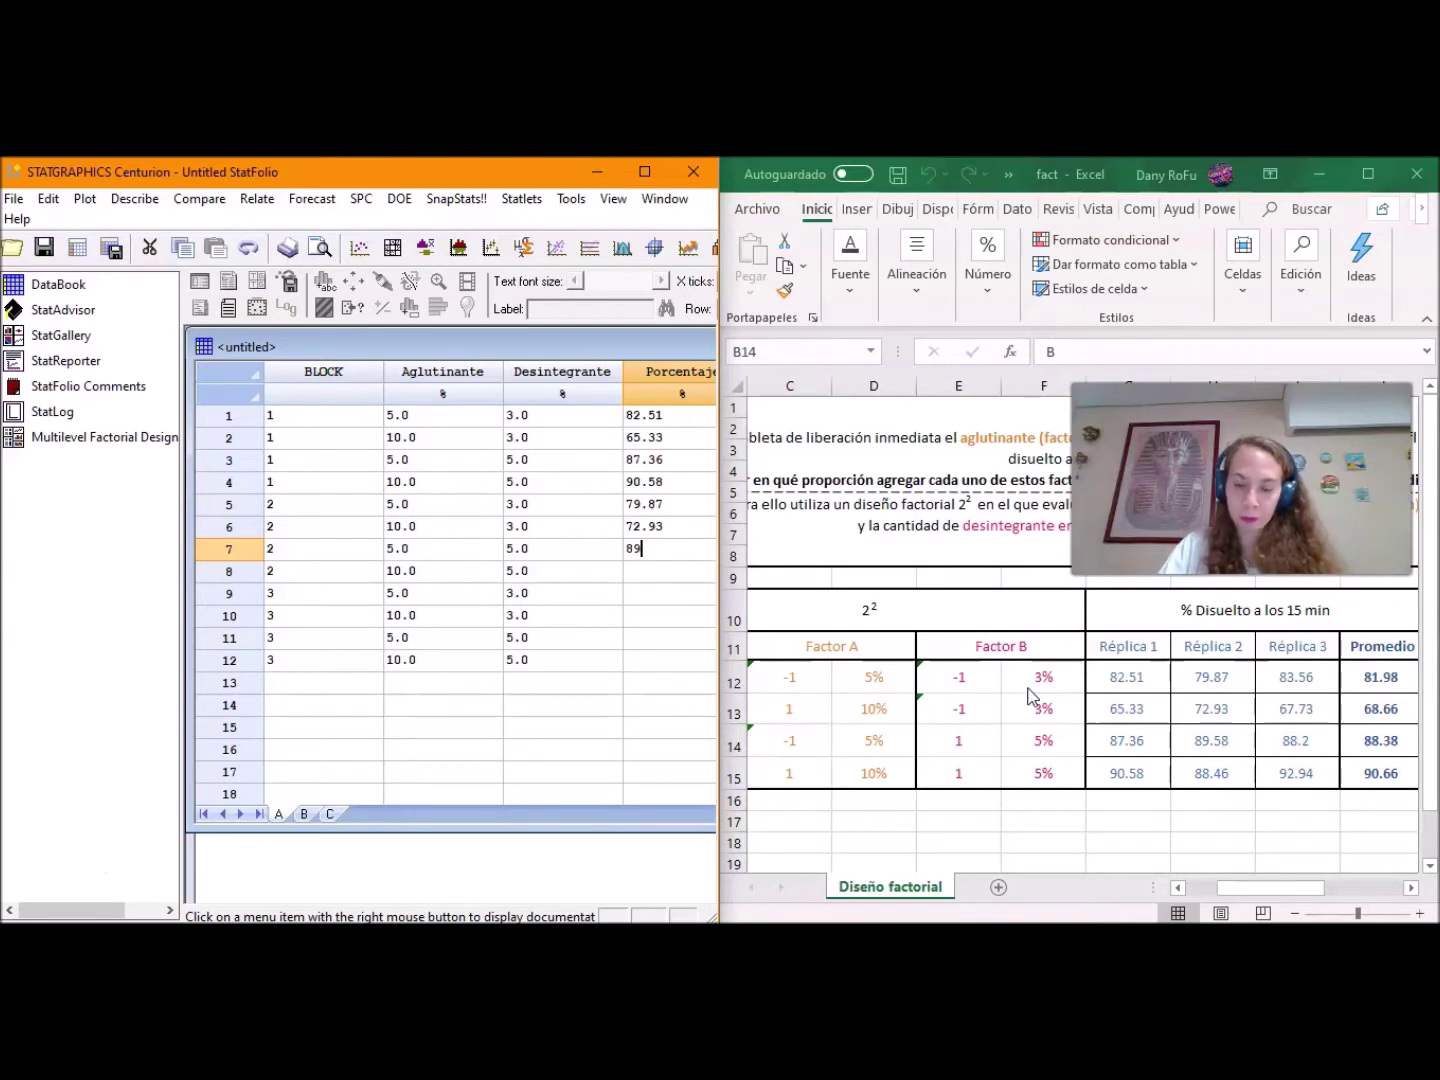
key(Return)
text(88.46)
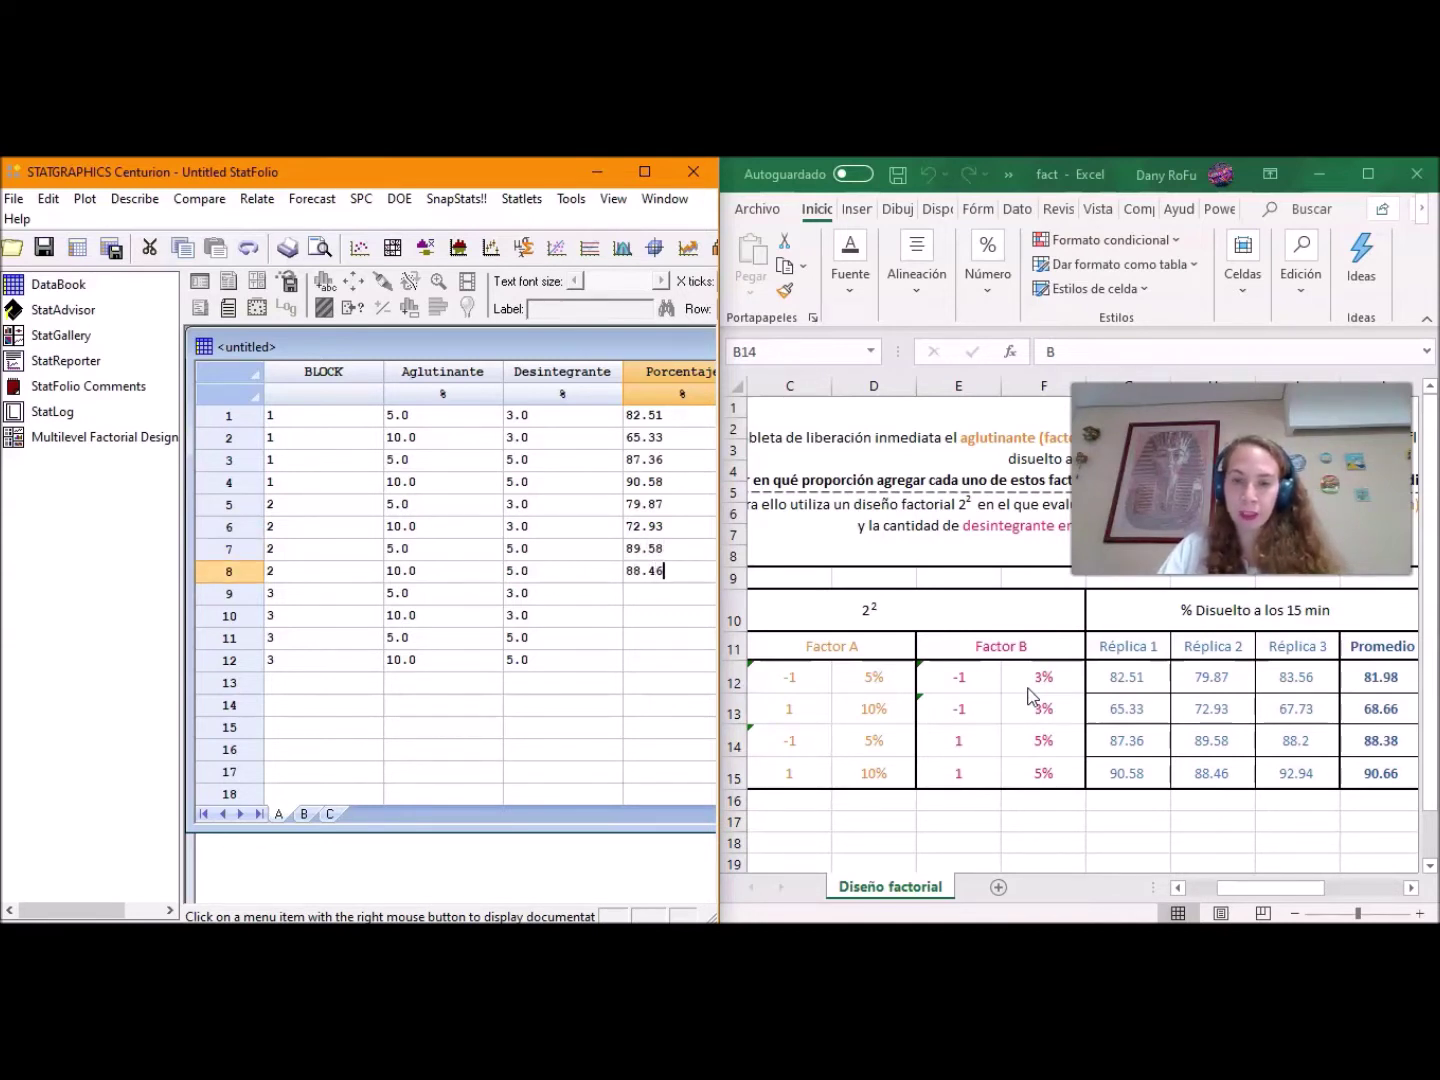
key(Return)
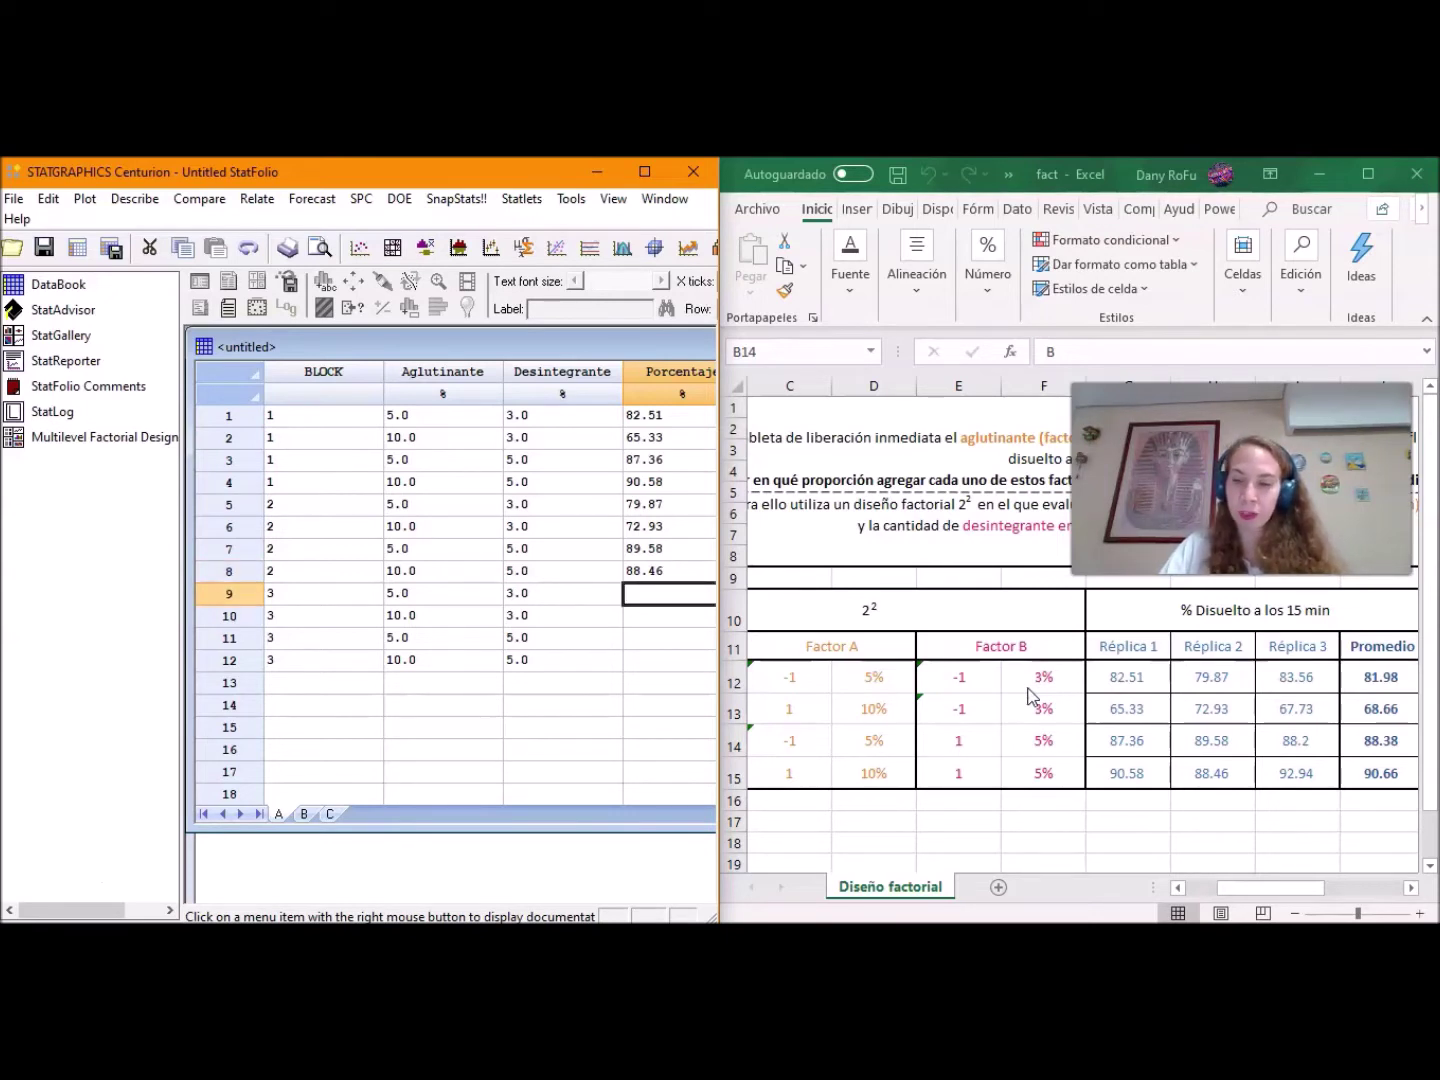
- Enter the Réplica 3 results 83.56, 67.73, 88.2 and 92.94 in Porcentaje rows 9 to 12 and maximize the Statgraphics window
text(83.56)
key(Return)
click(1028, 707)
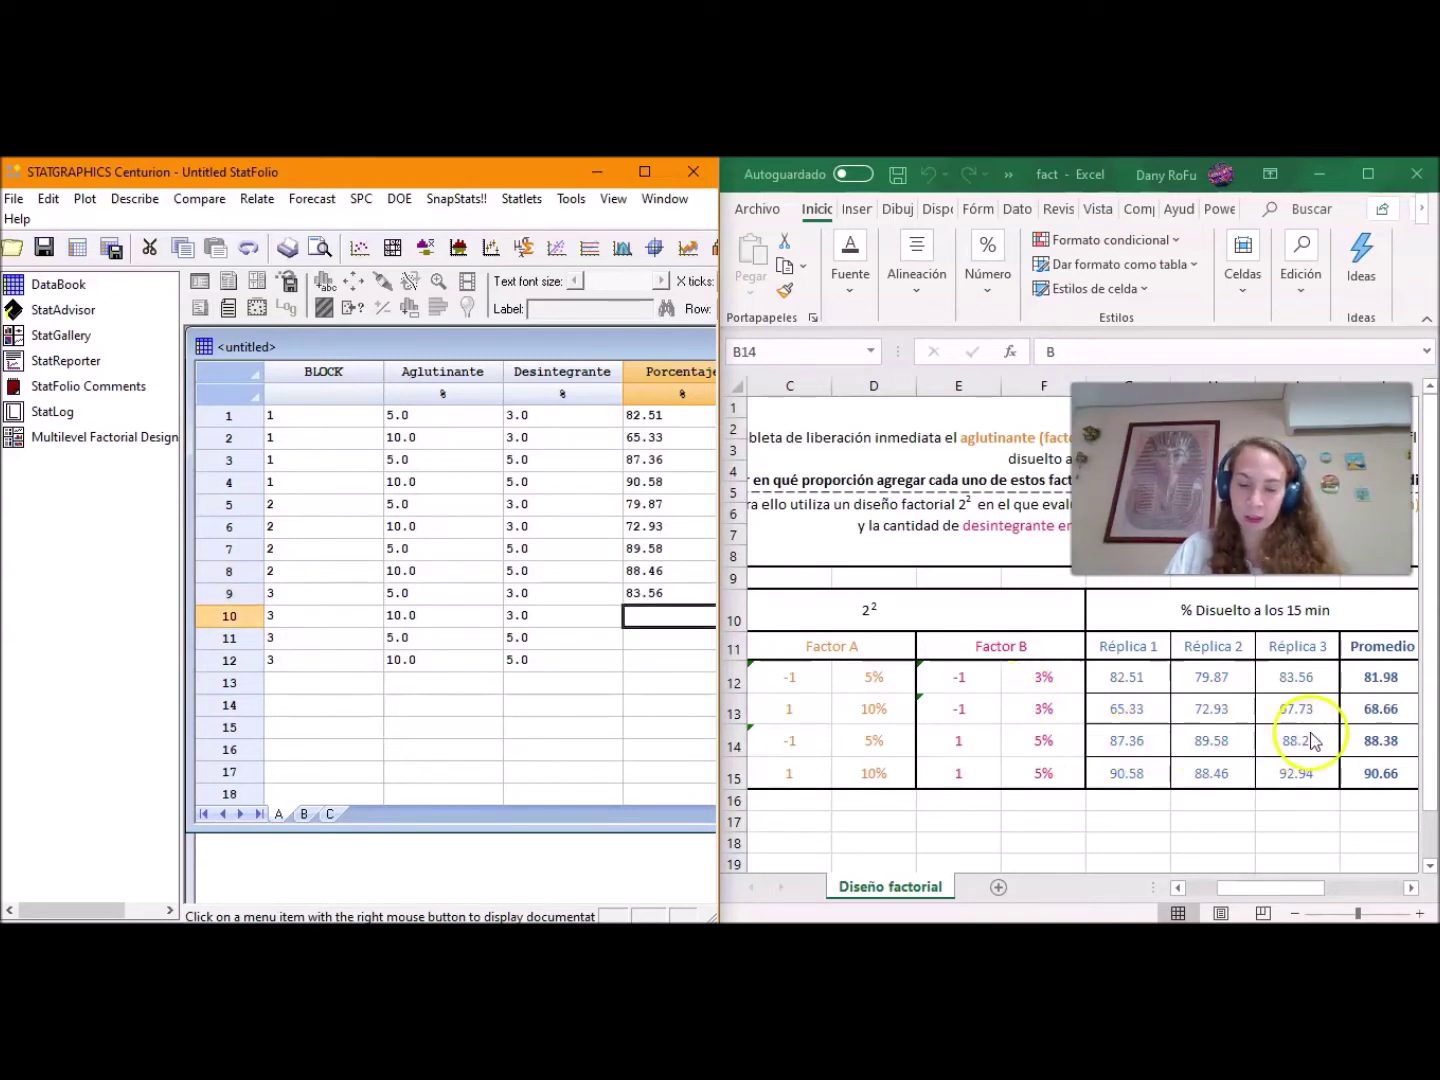
text(67.7)
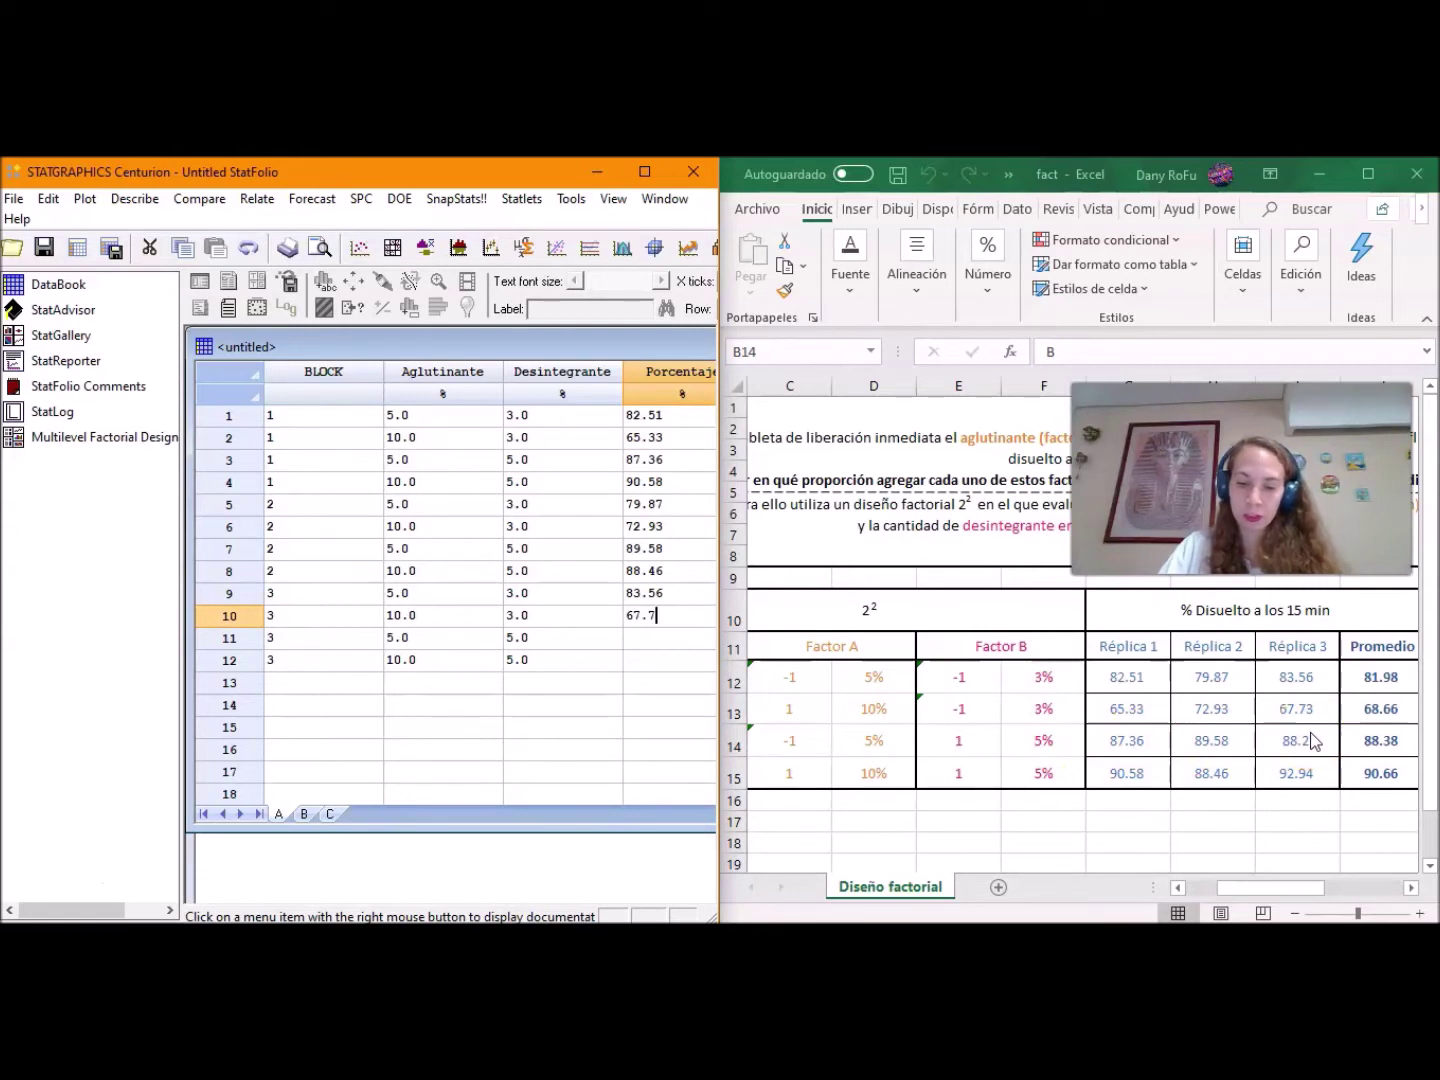
text(3)
key(Return)
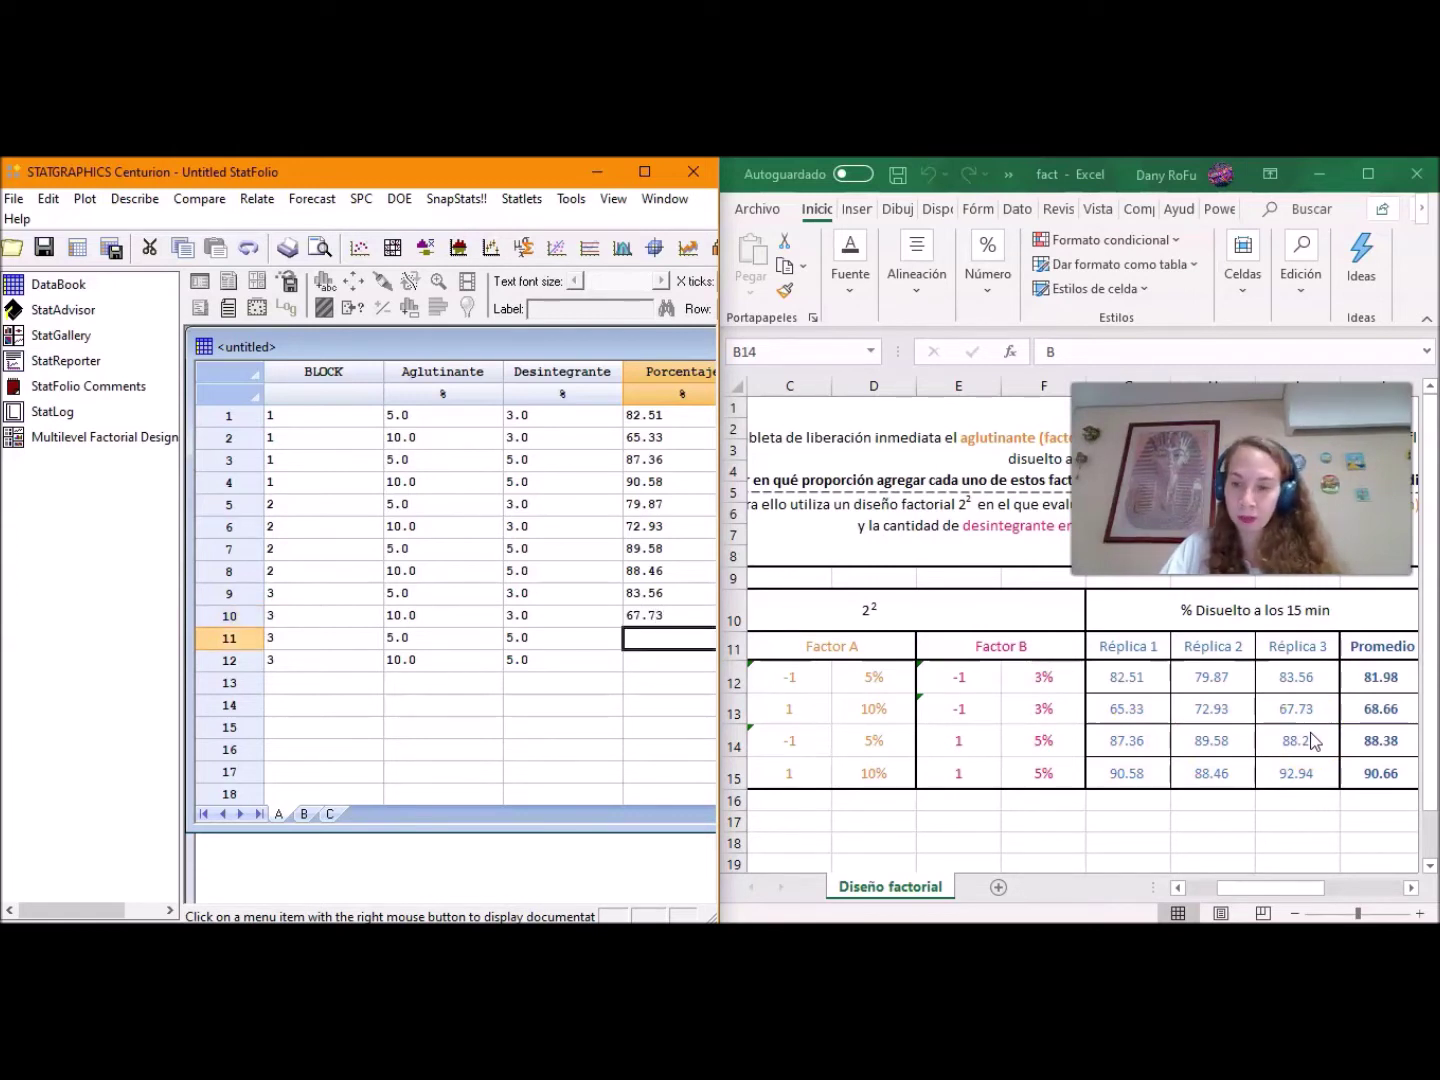
text(8)
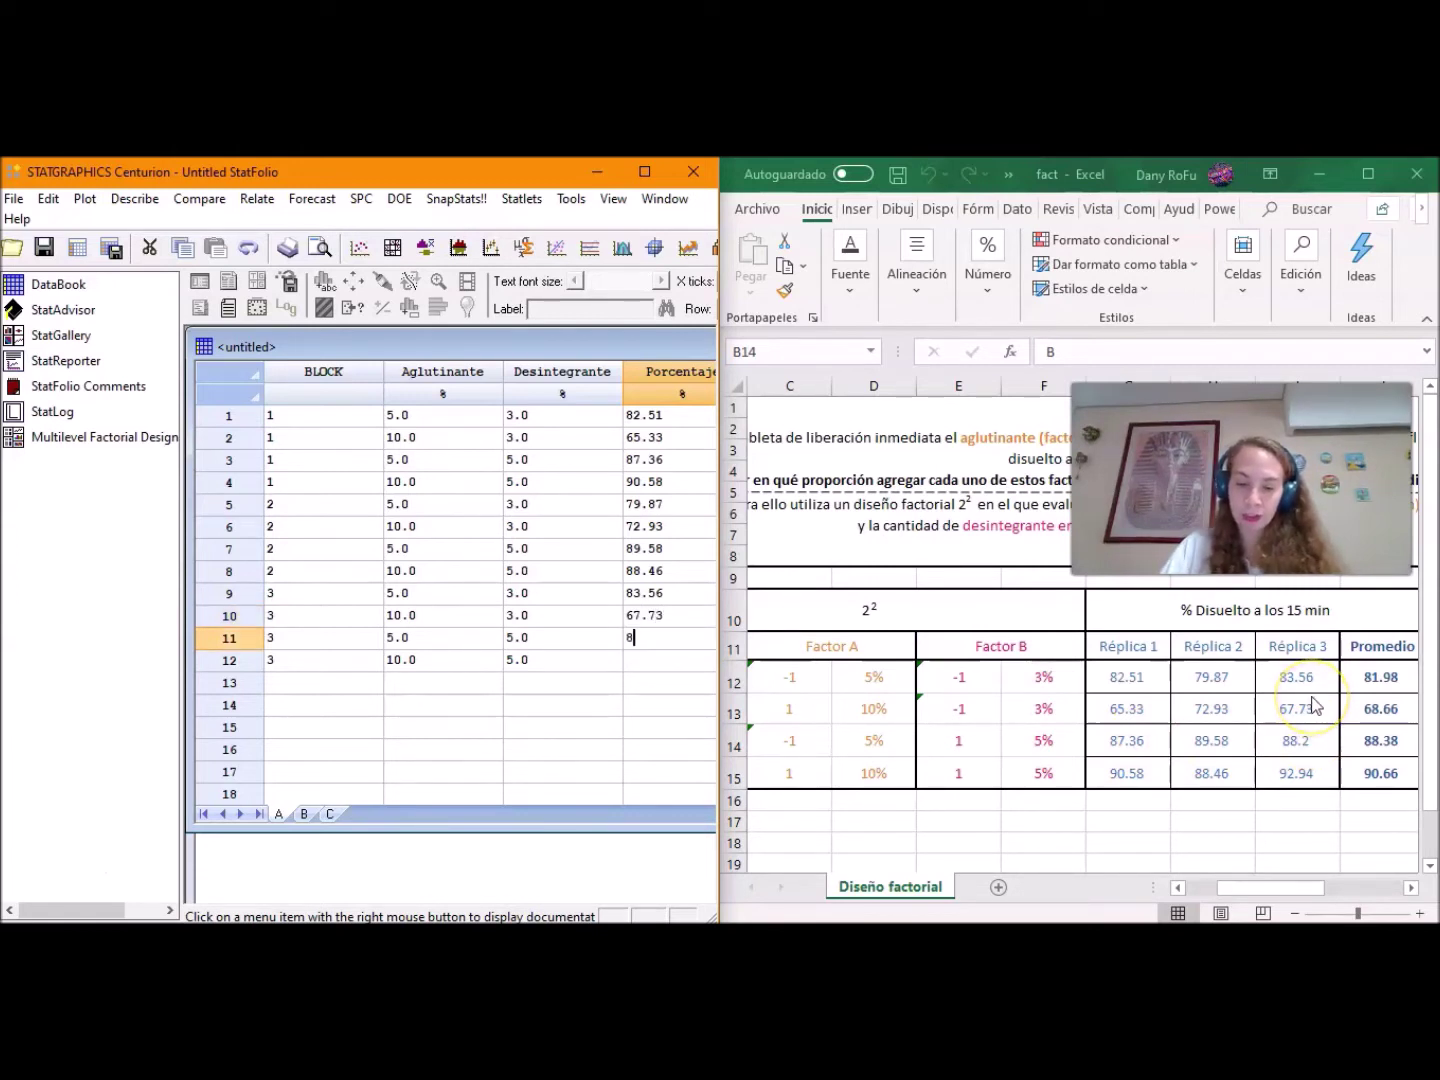
text(8.2)
key(Return)
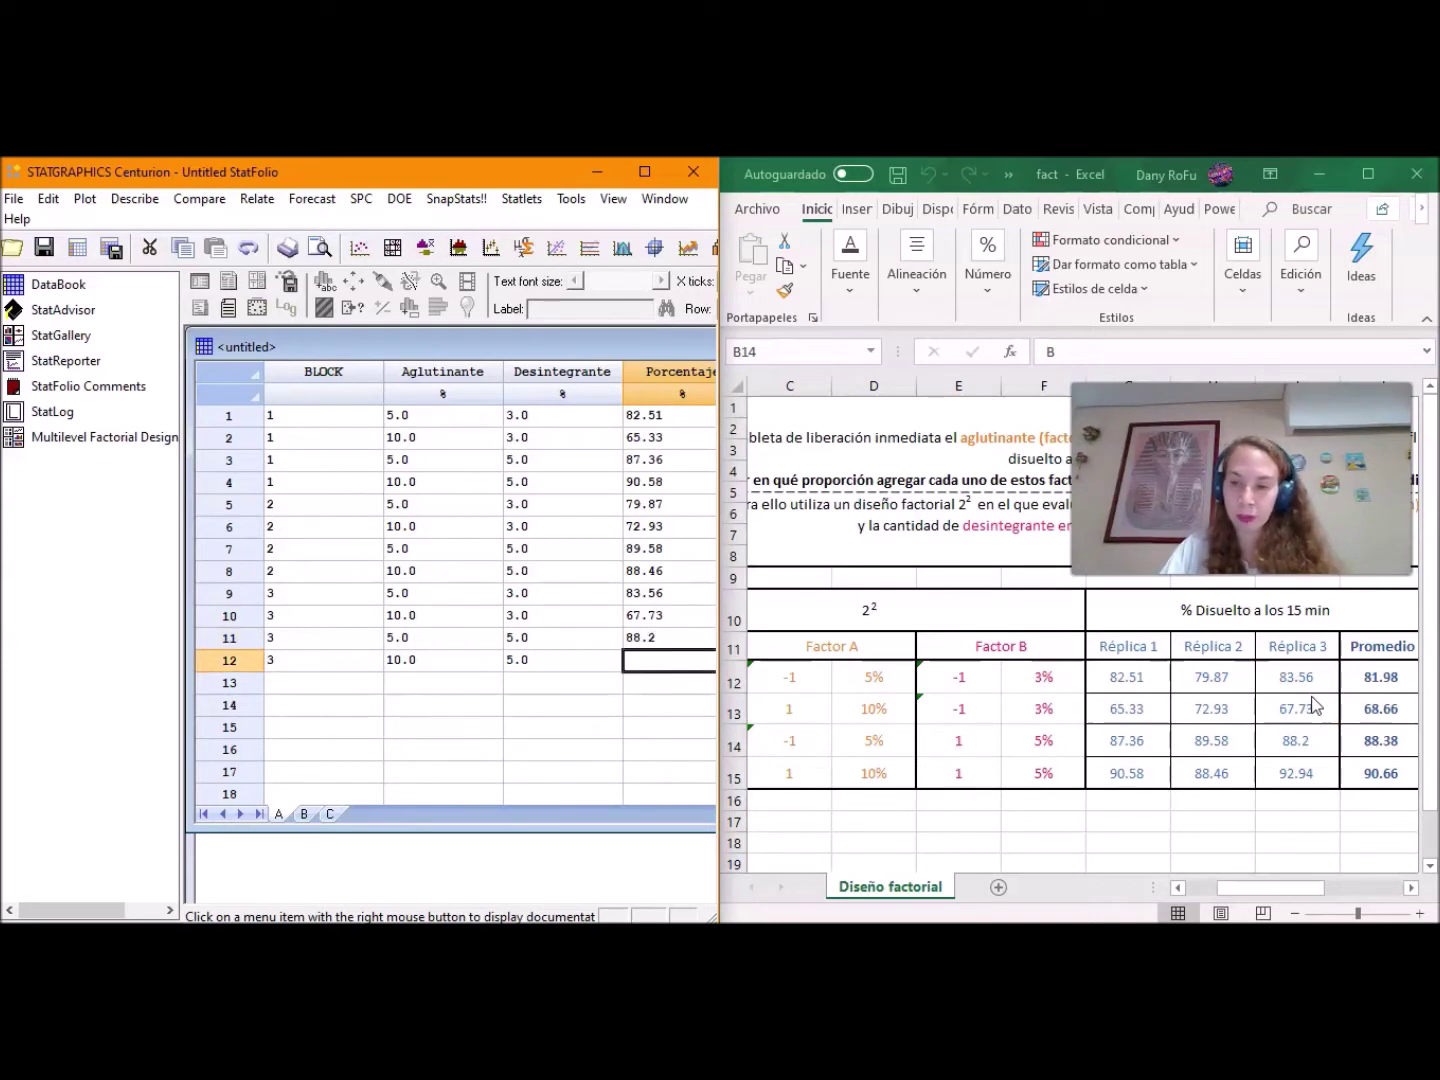
text(92.94)
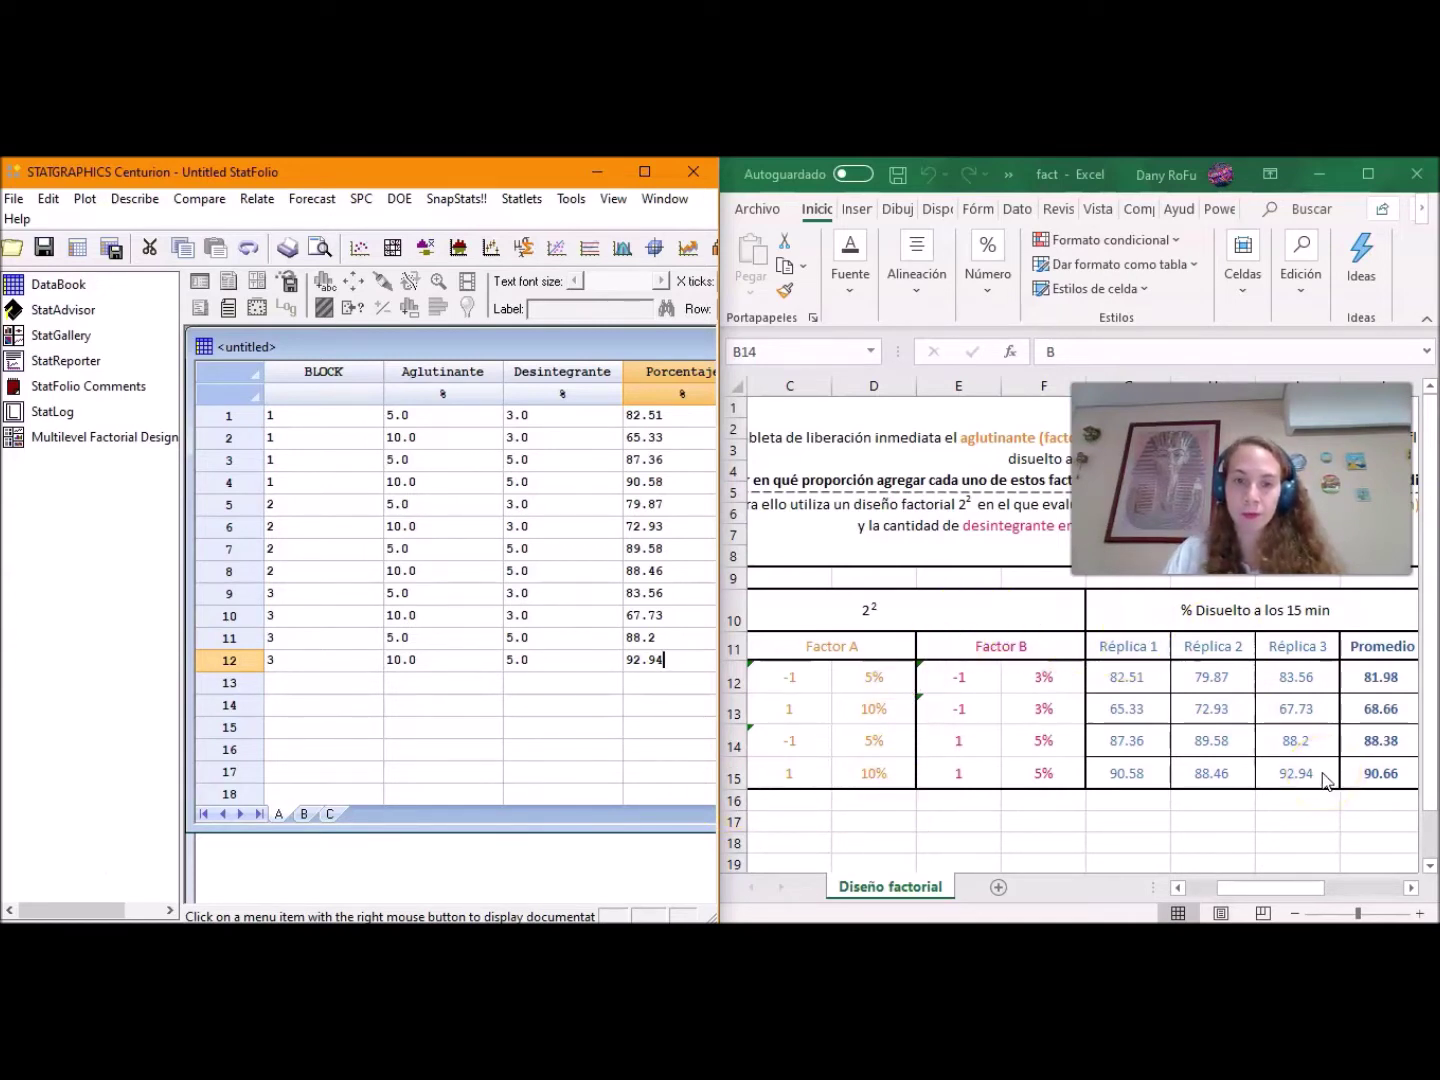
click(644, 176)
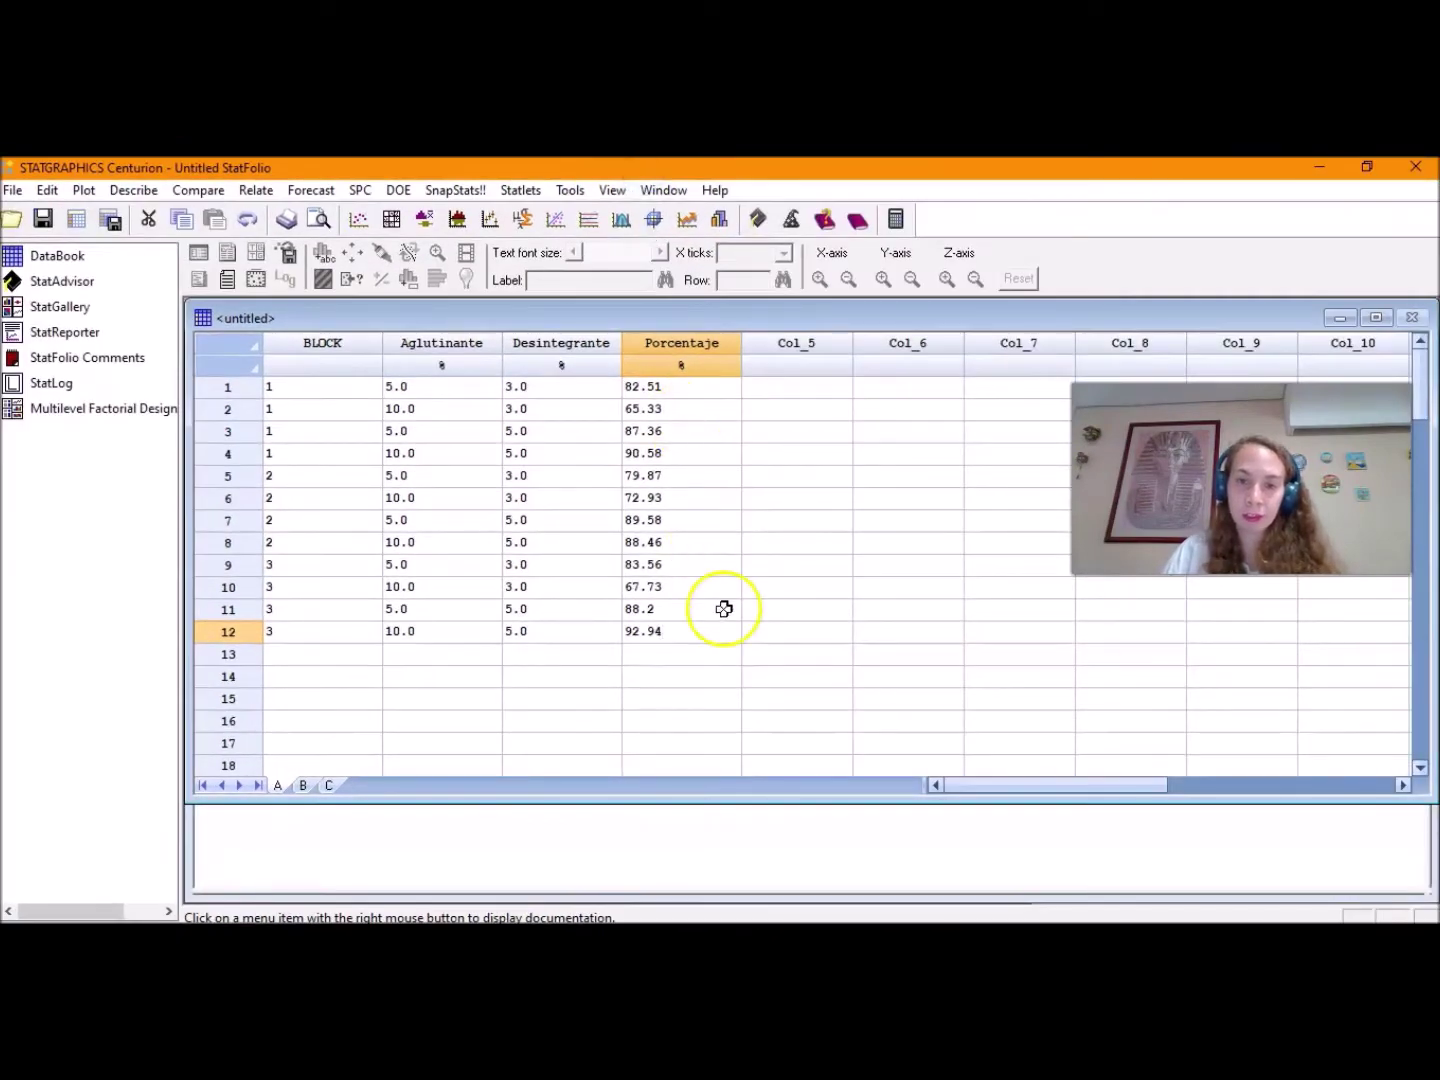
click(788, 714)
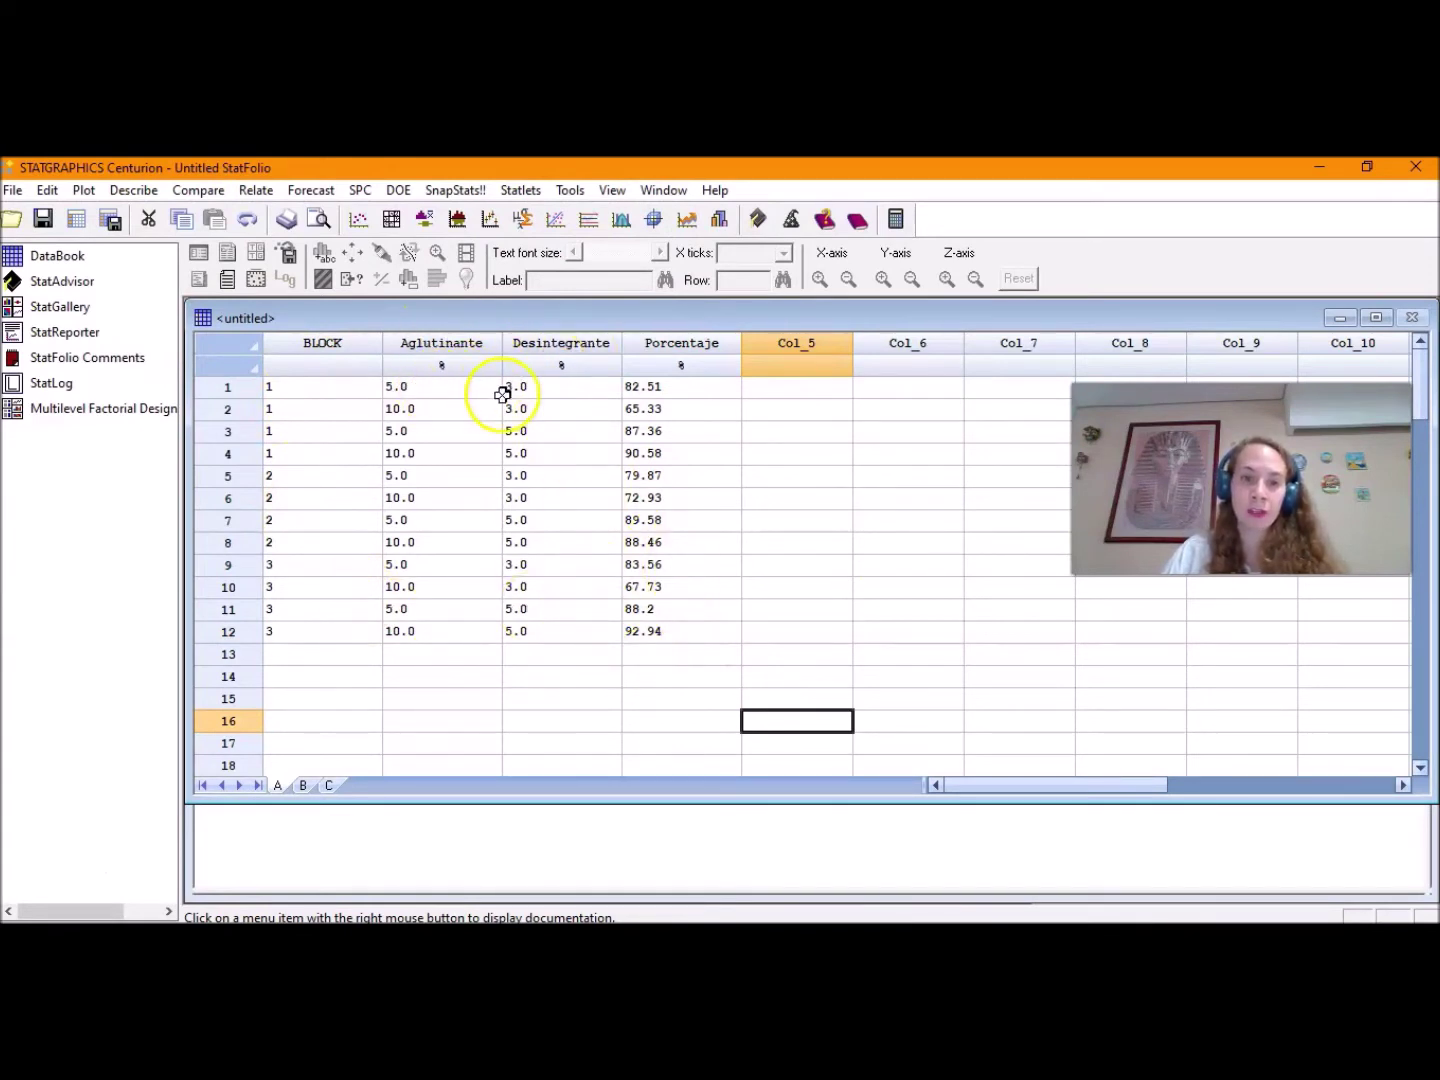
- Start the legacy Analyze Design procedure with Porcentaje Disuelto as the data variable and accept it
click(403, 196)
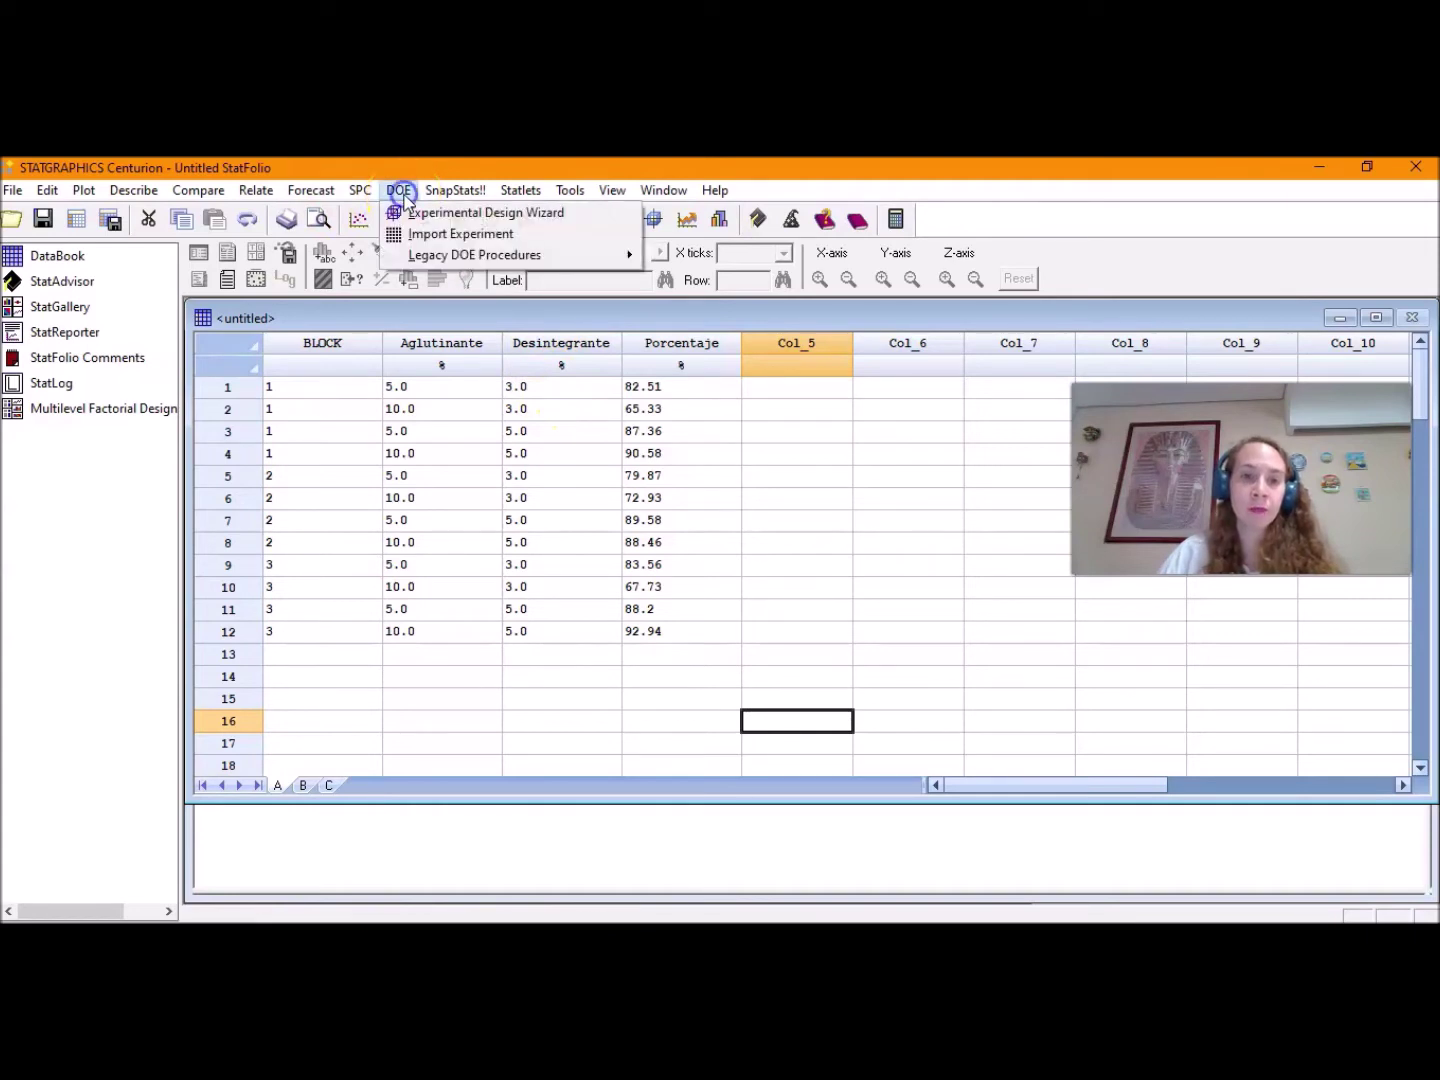
click(446, 258)
mouse_move(700, 280)
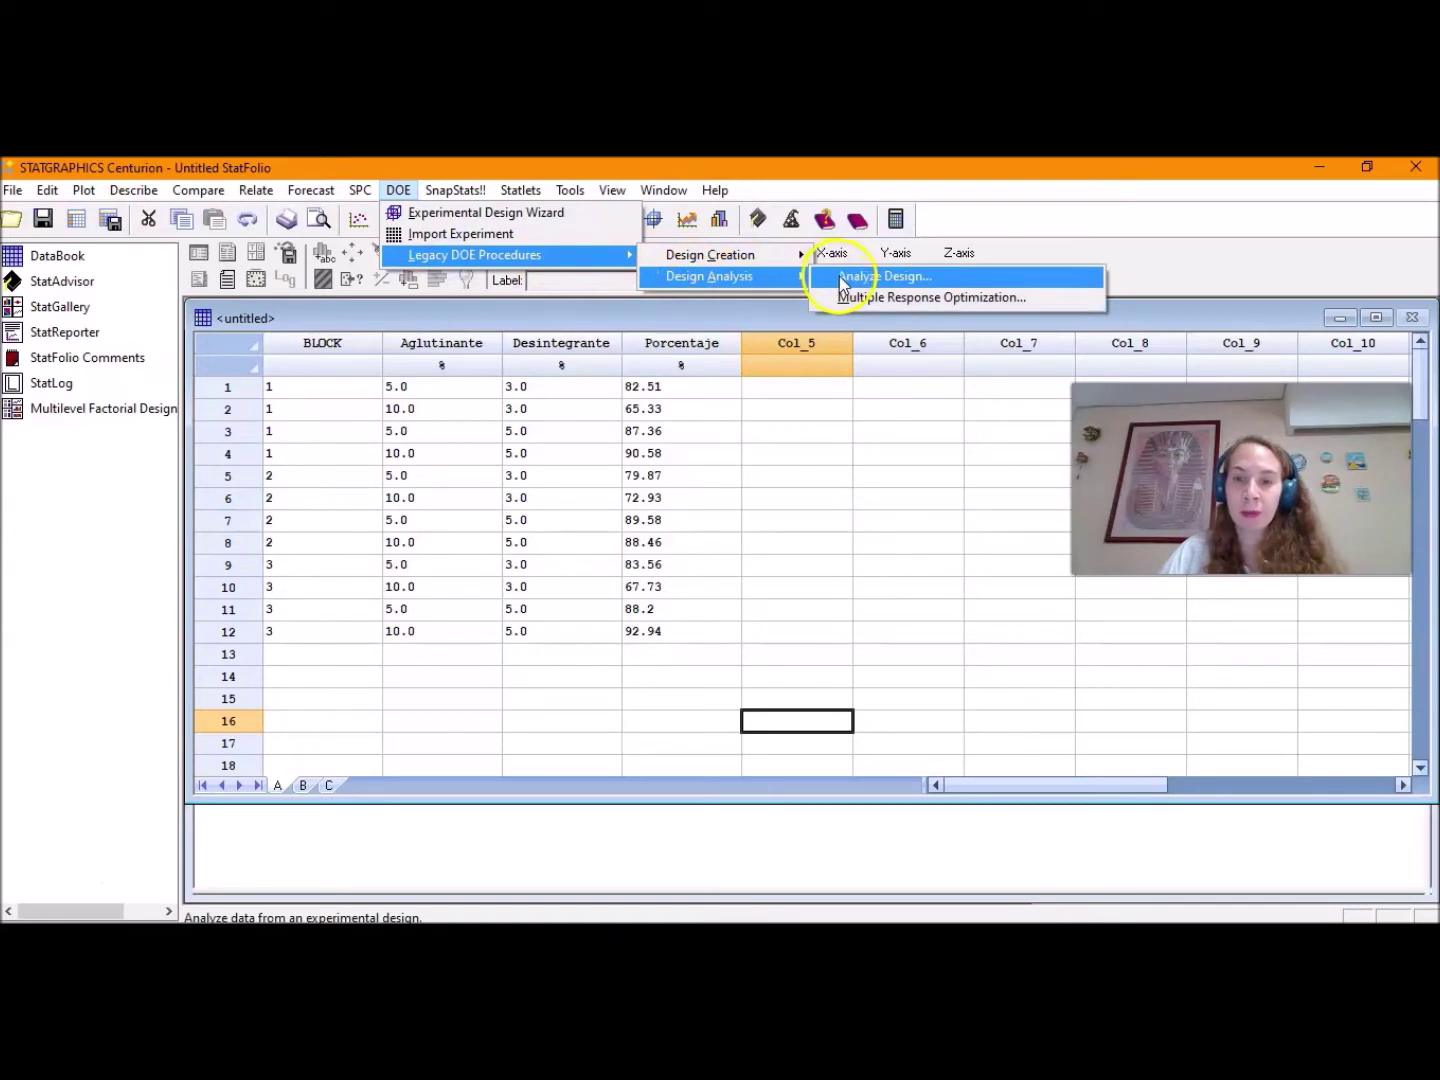
click(840, 280)
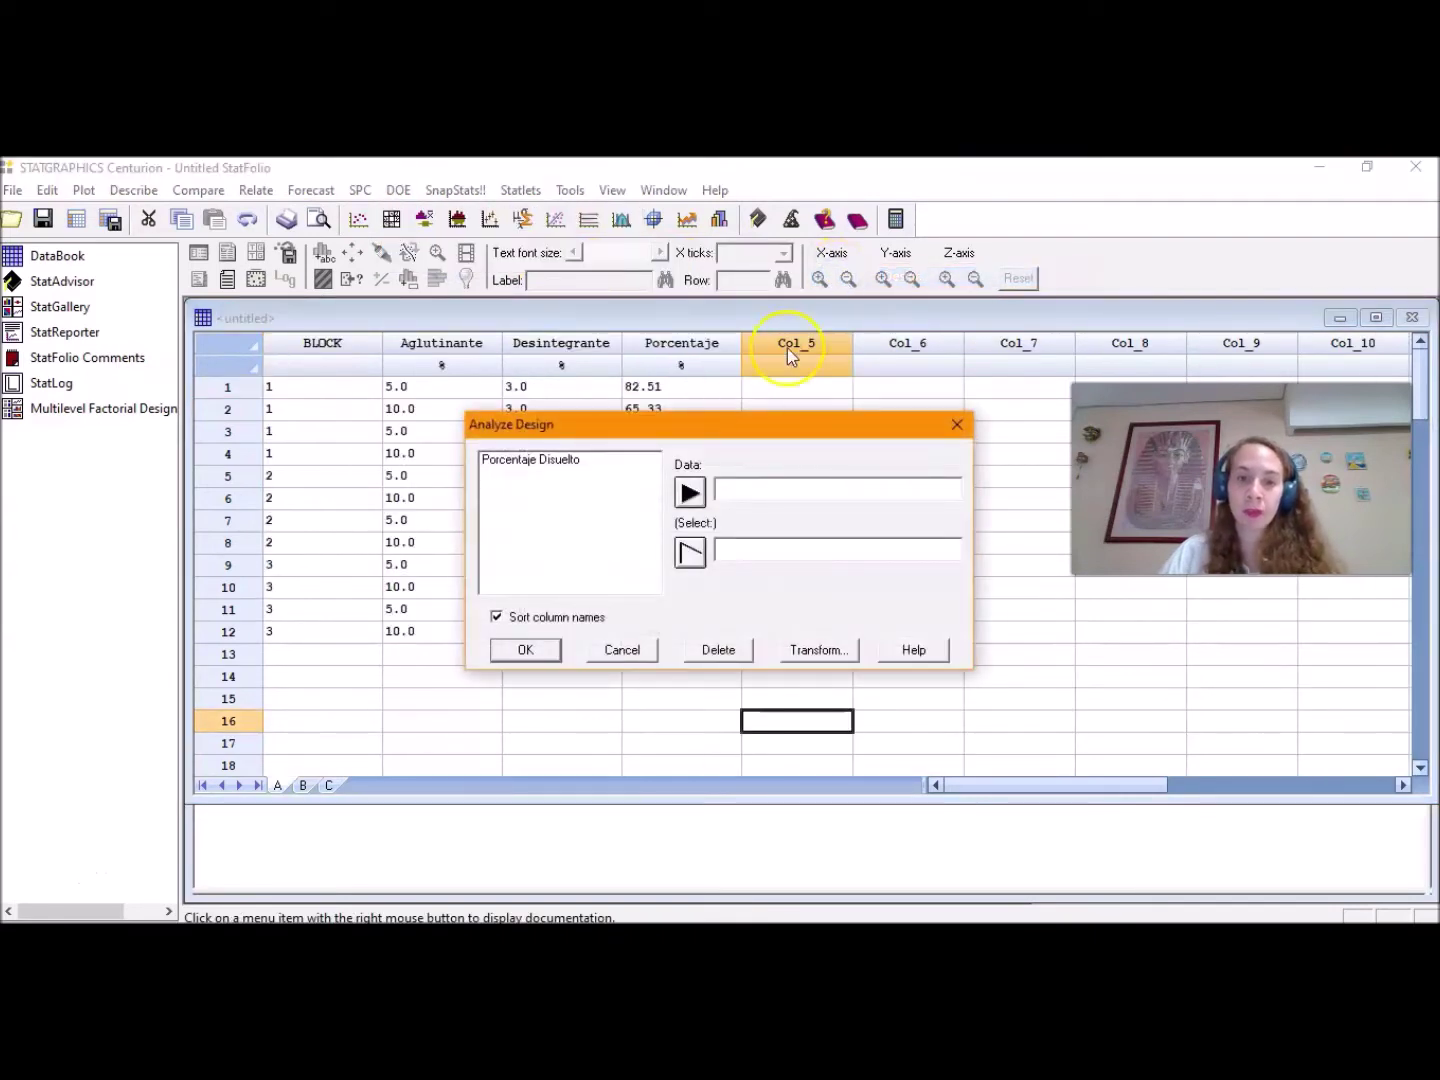
click(743, 492)
drag(753, 429, 745, 446)
click(526, 478)
click(684, 514)
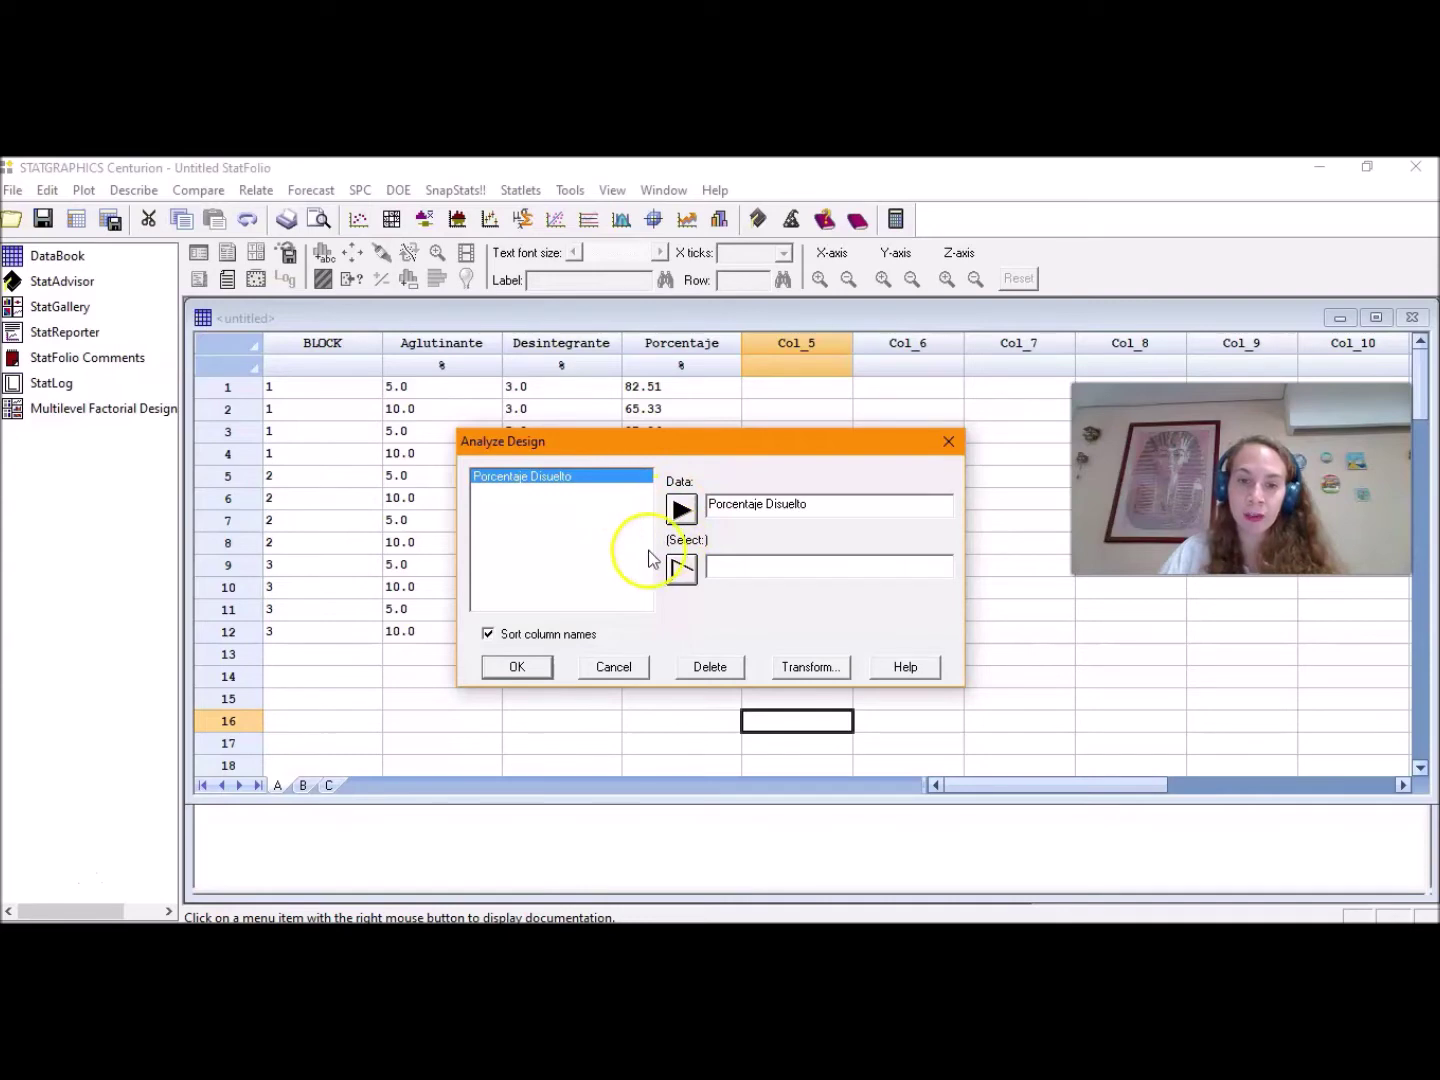
click(518, 667)
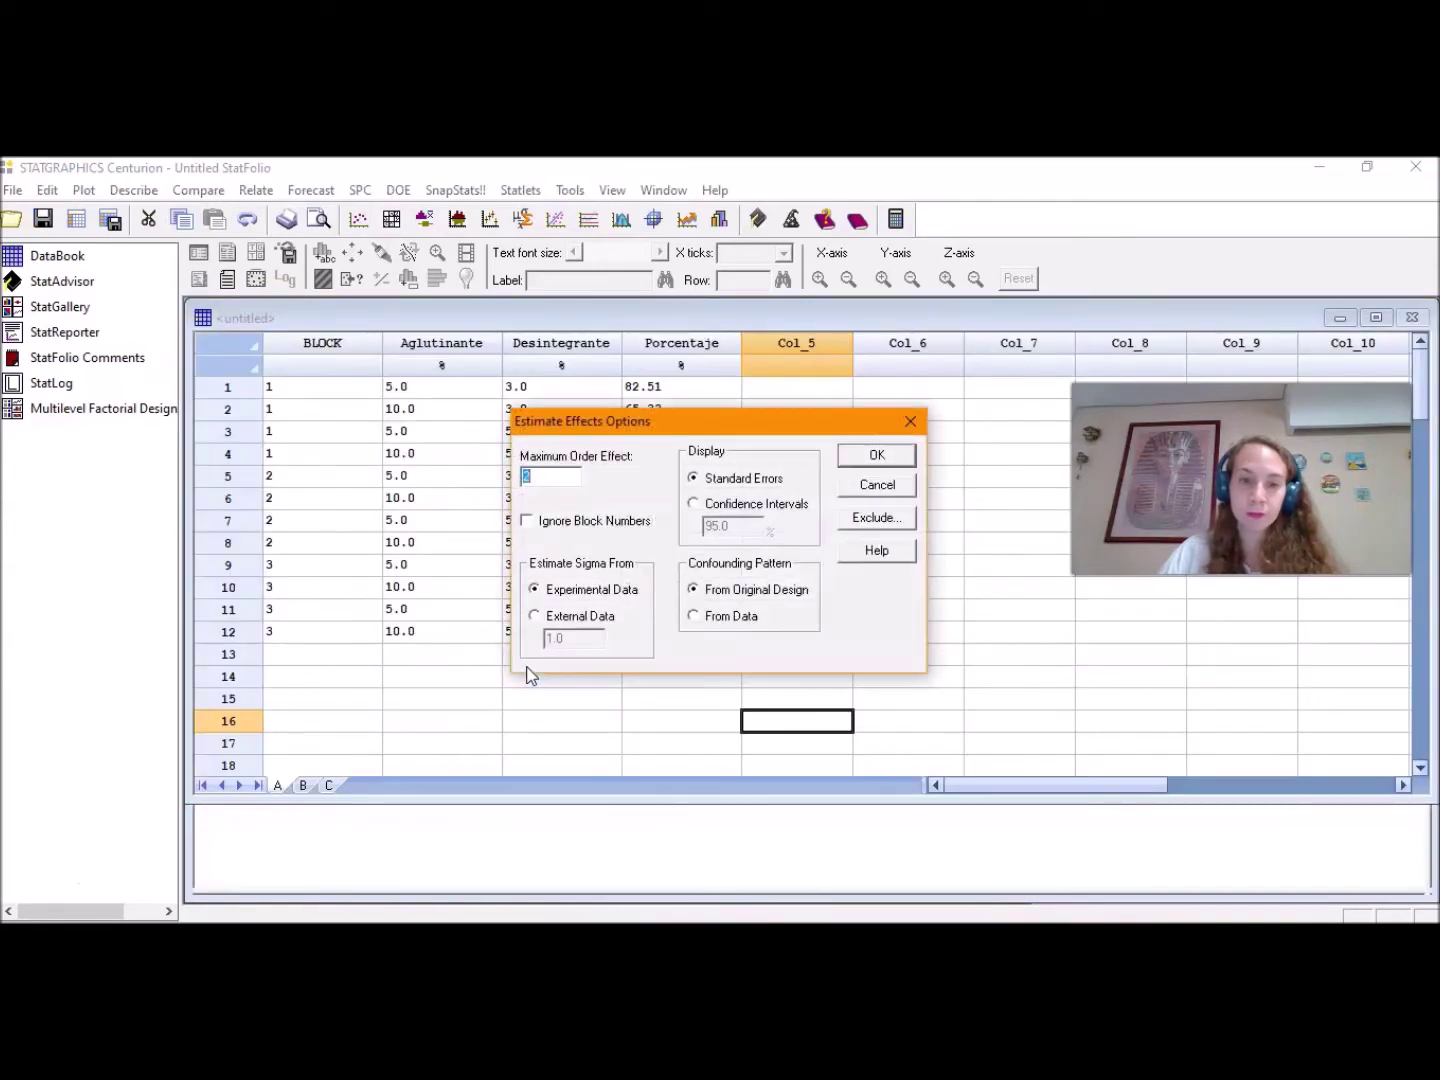
- Set the effect estimation to ignore block numbers, with a maximum order effect of 2, and accept the options
click(593, 525)
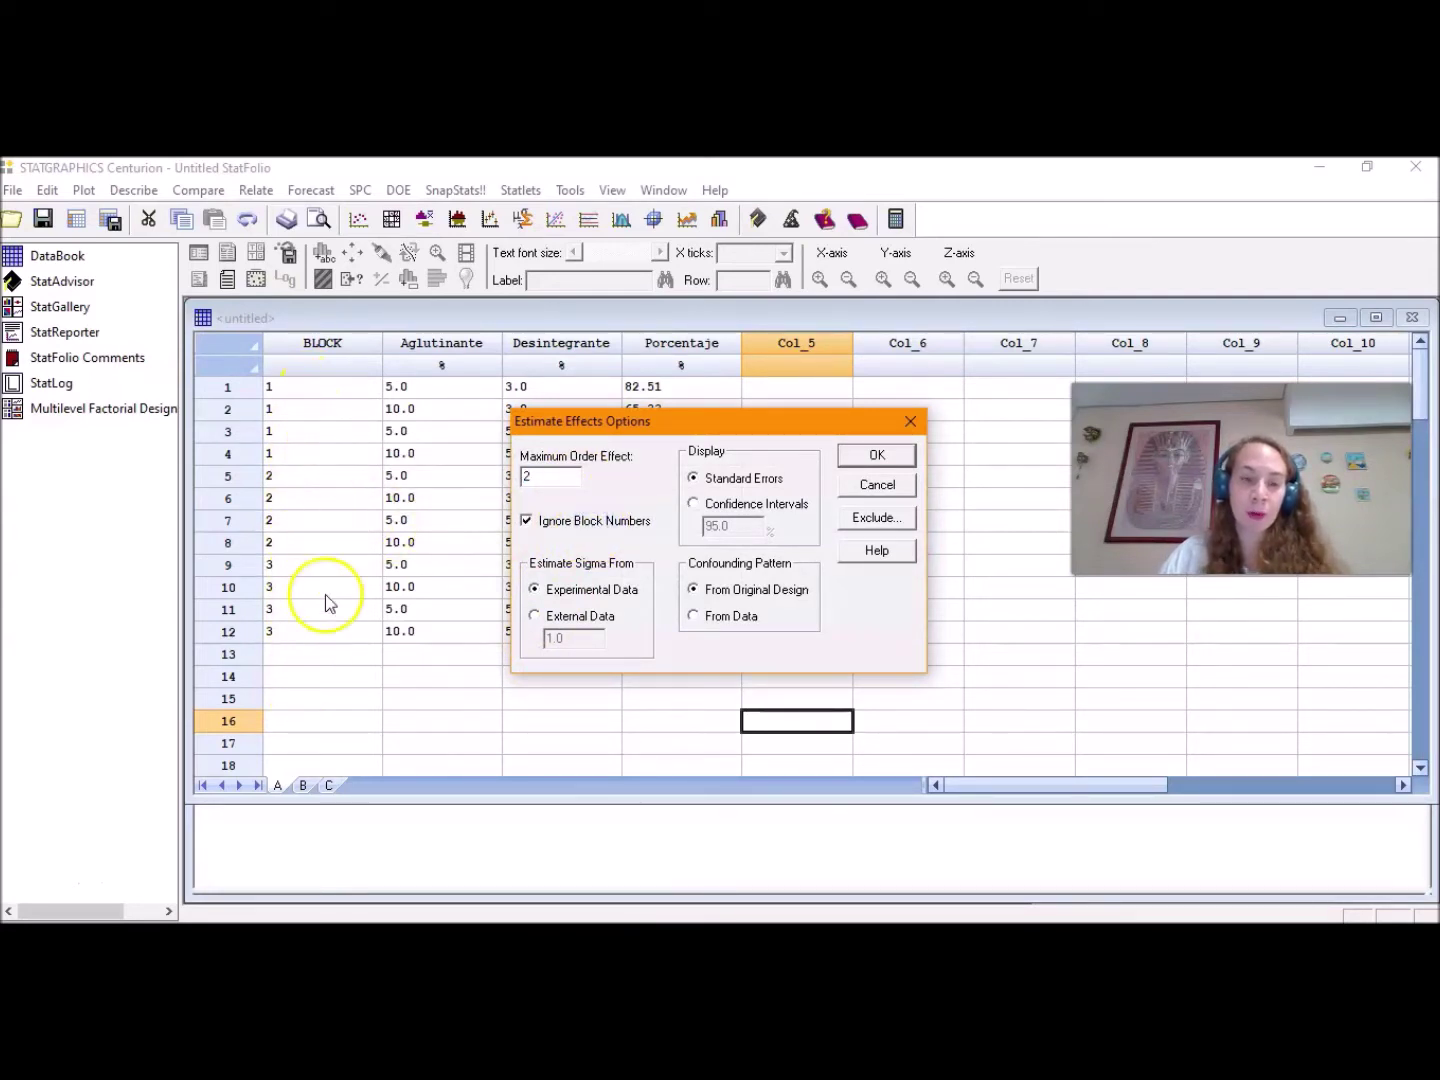
click(872, 460)
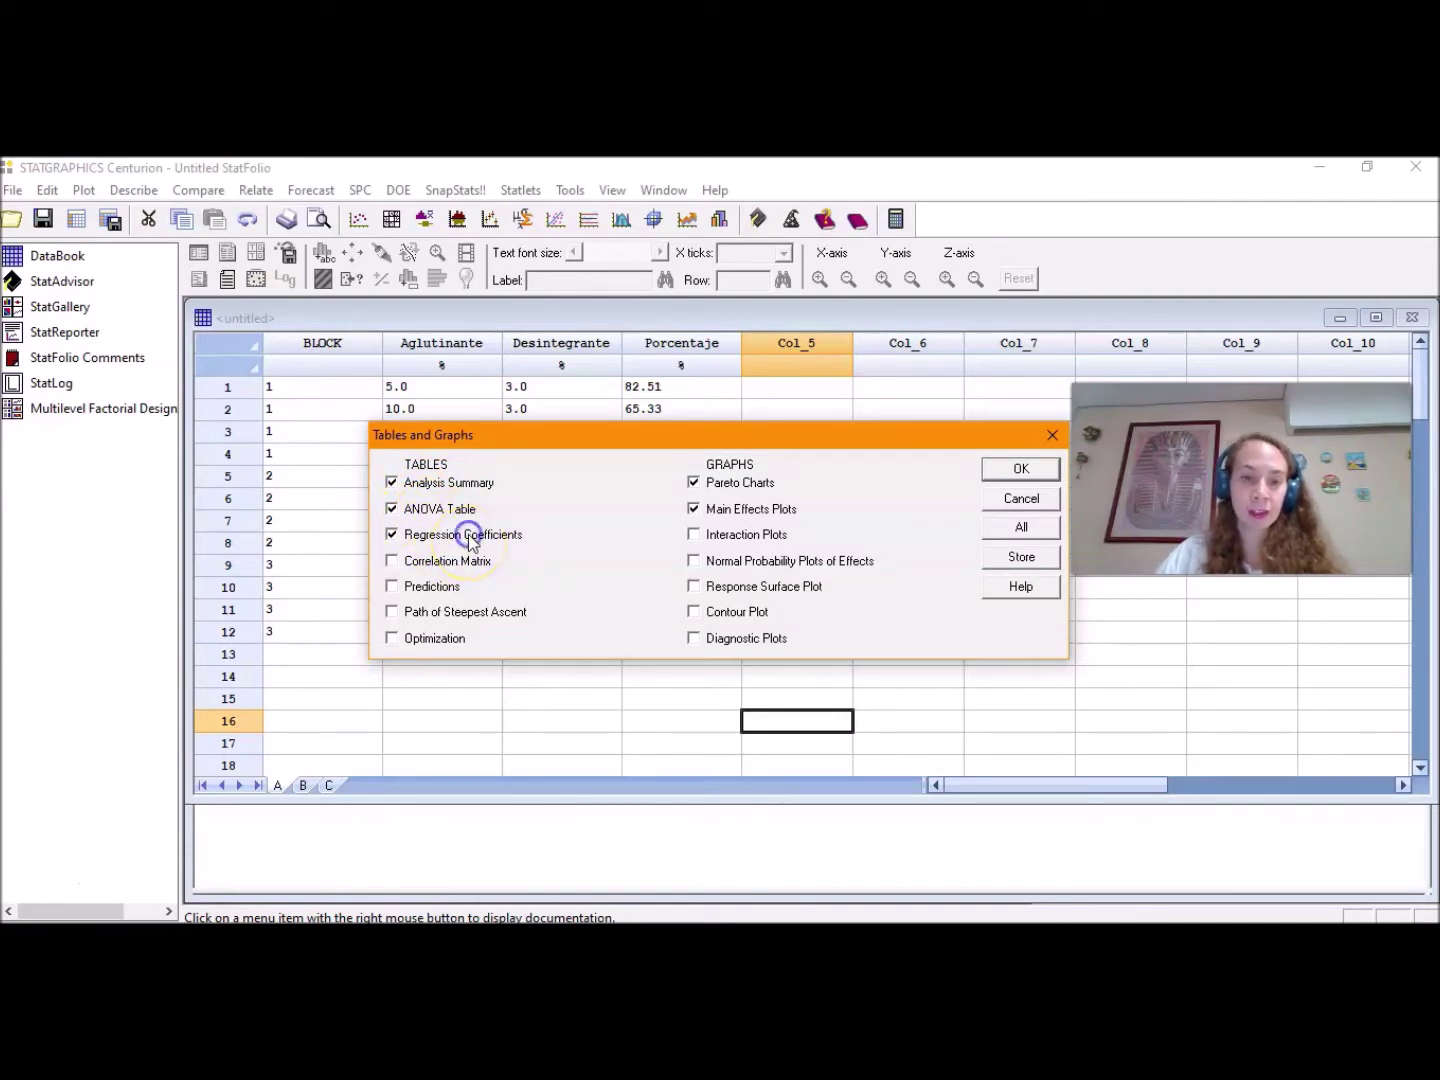
- Include the Regression Coefficients, Path of Steepest Ascent and Optimization tables and the Interaction, Normal Probability, Response Surface and Diagnostic plots, and generate the analysis
click(423, 614)
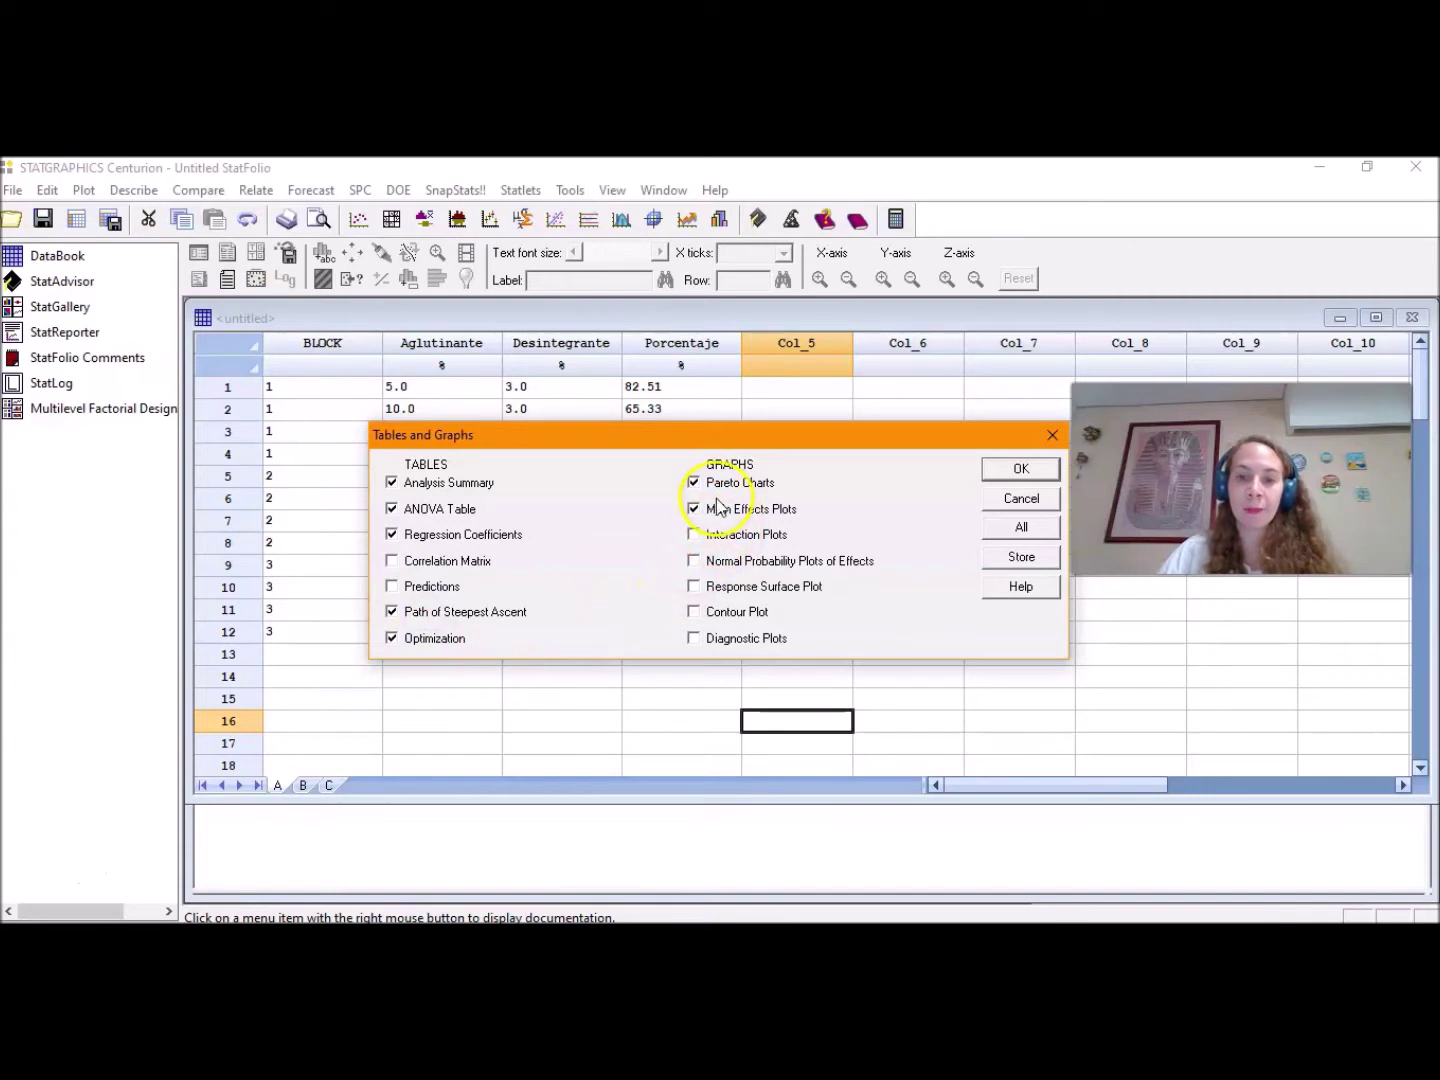
click(716, 538)
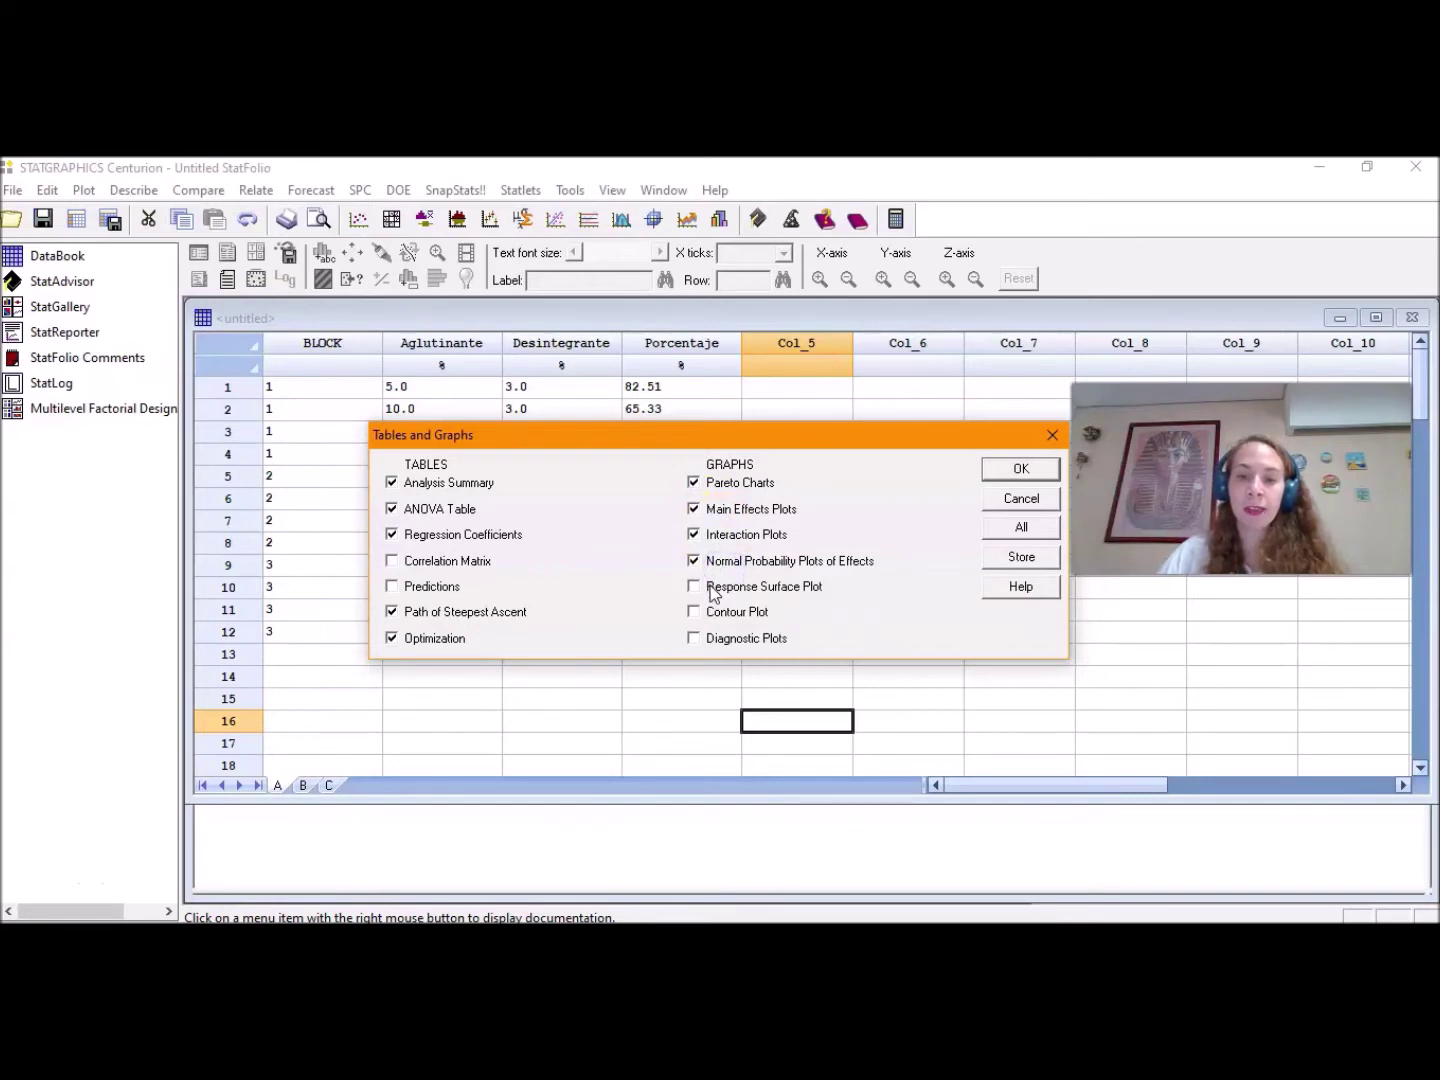
click(697, 639)
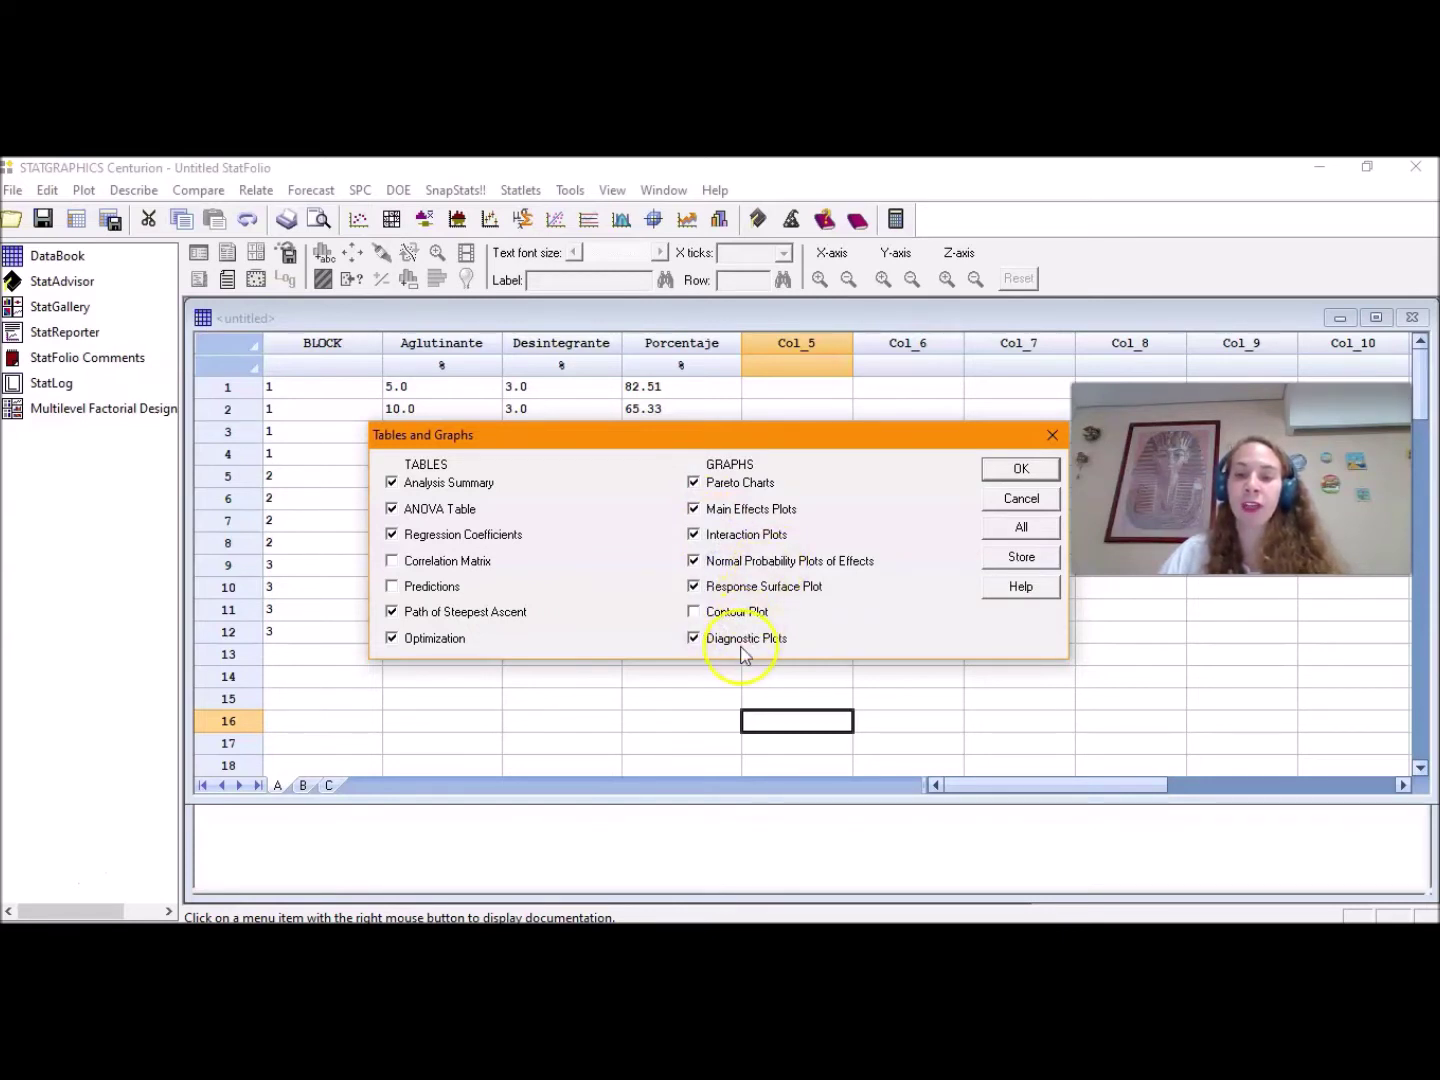
click(1018, 472)
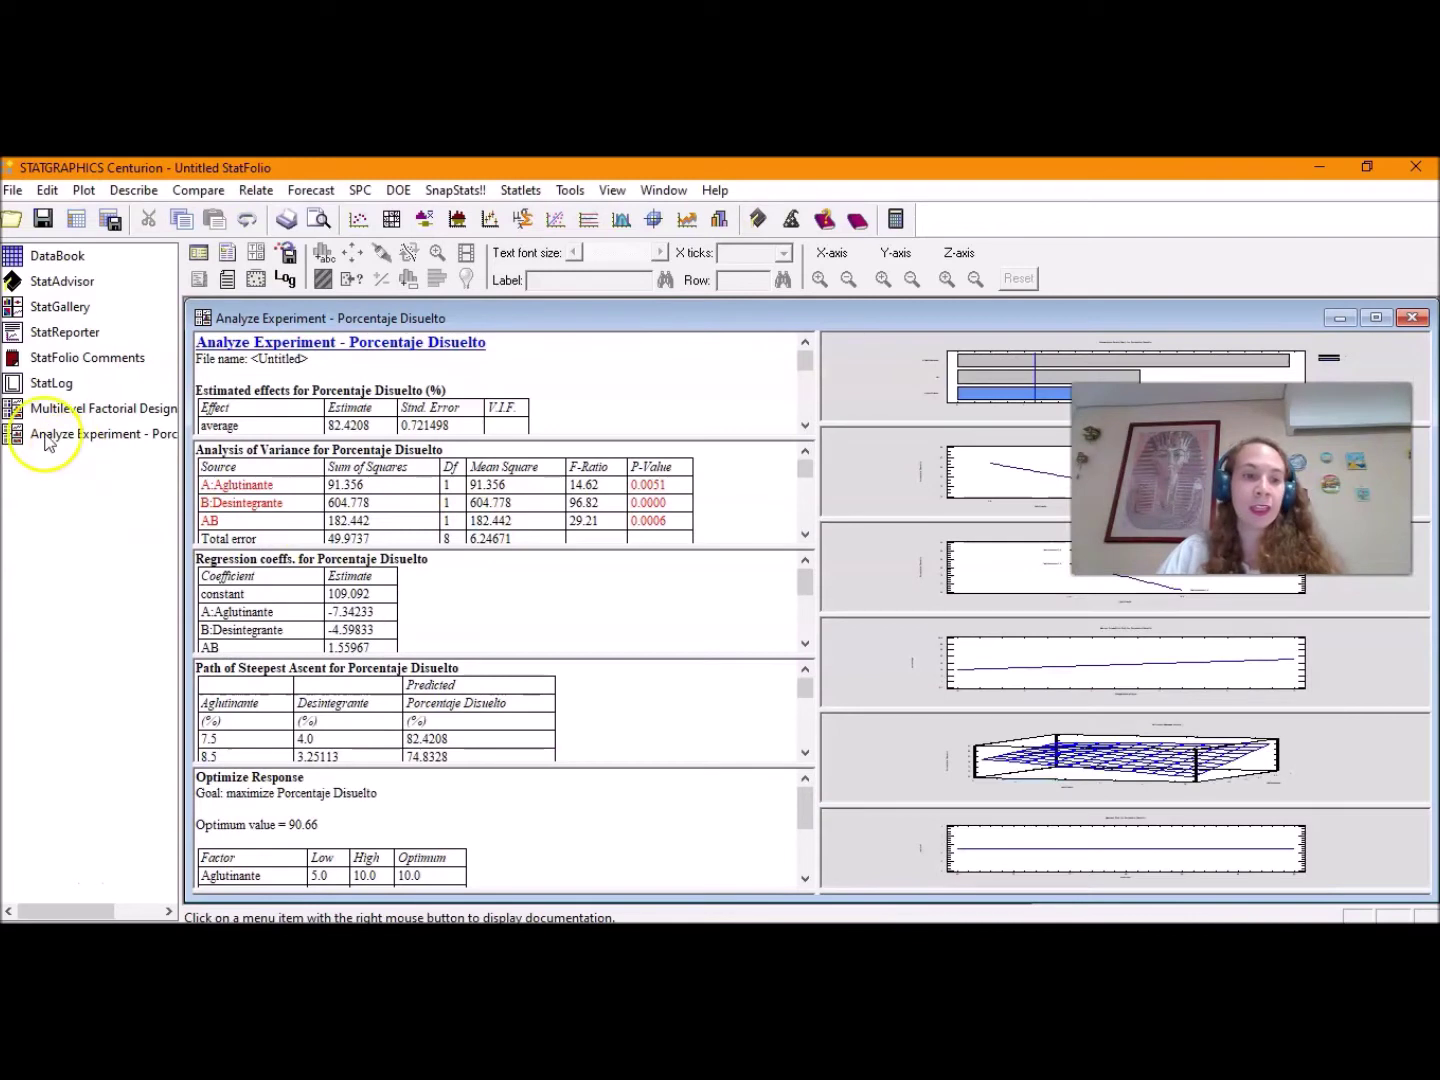
- View the residual plot and the normal probability plot of effects enlarged, returning to the analysis overview after each
click(43, 441)
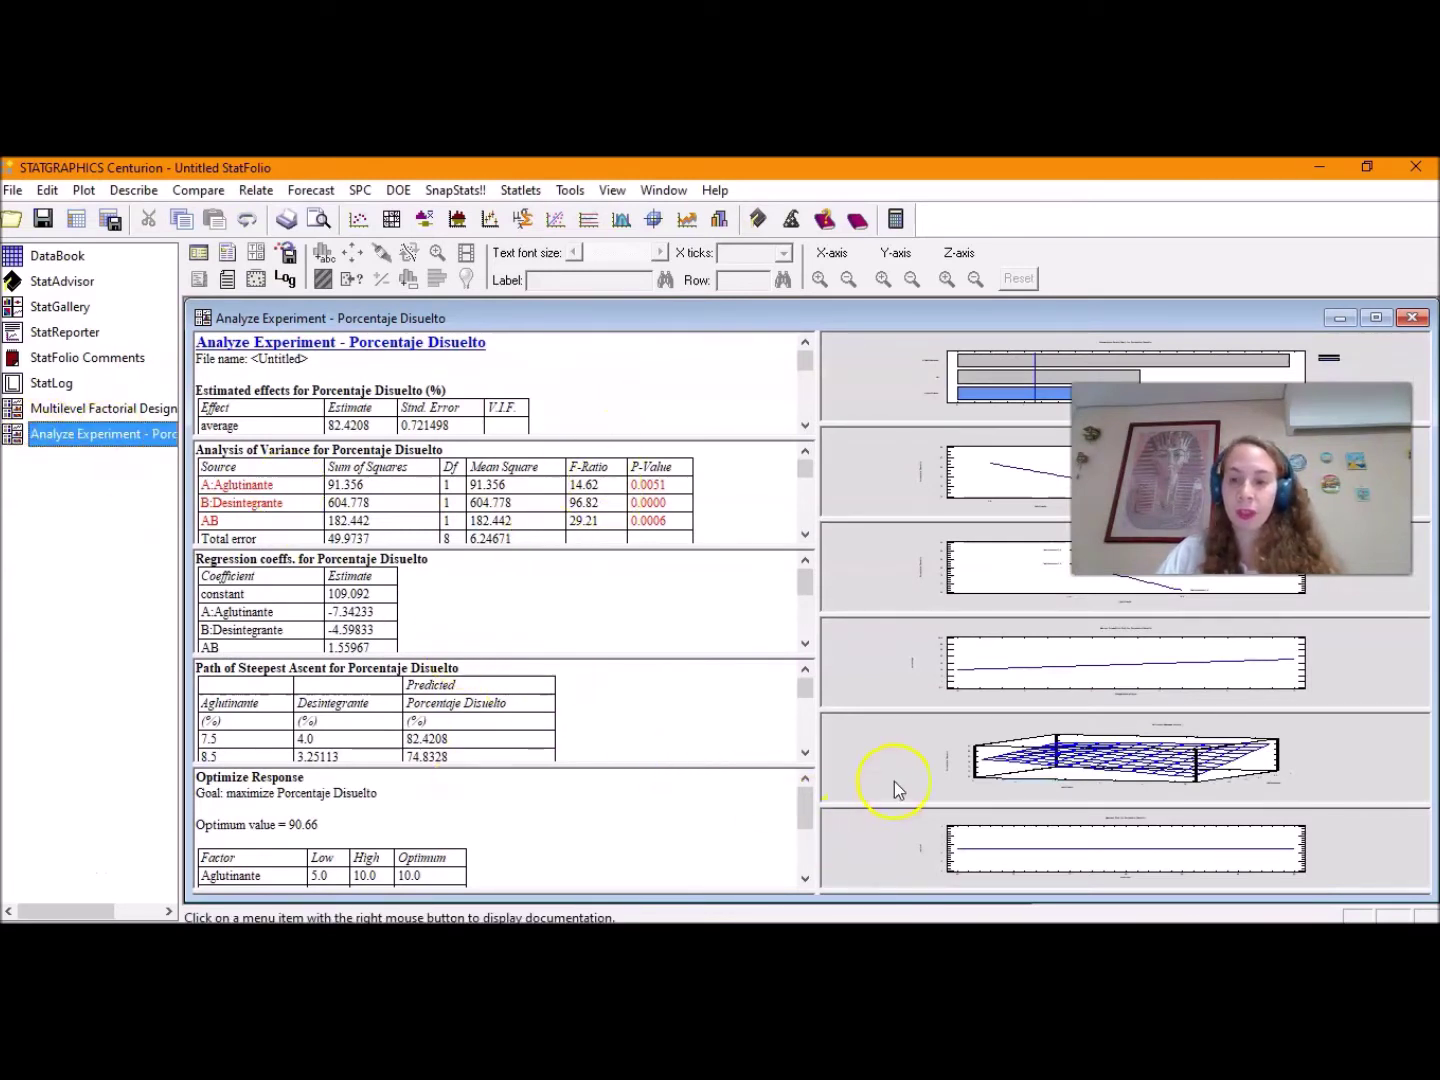
double_click(873, 842)
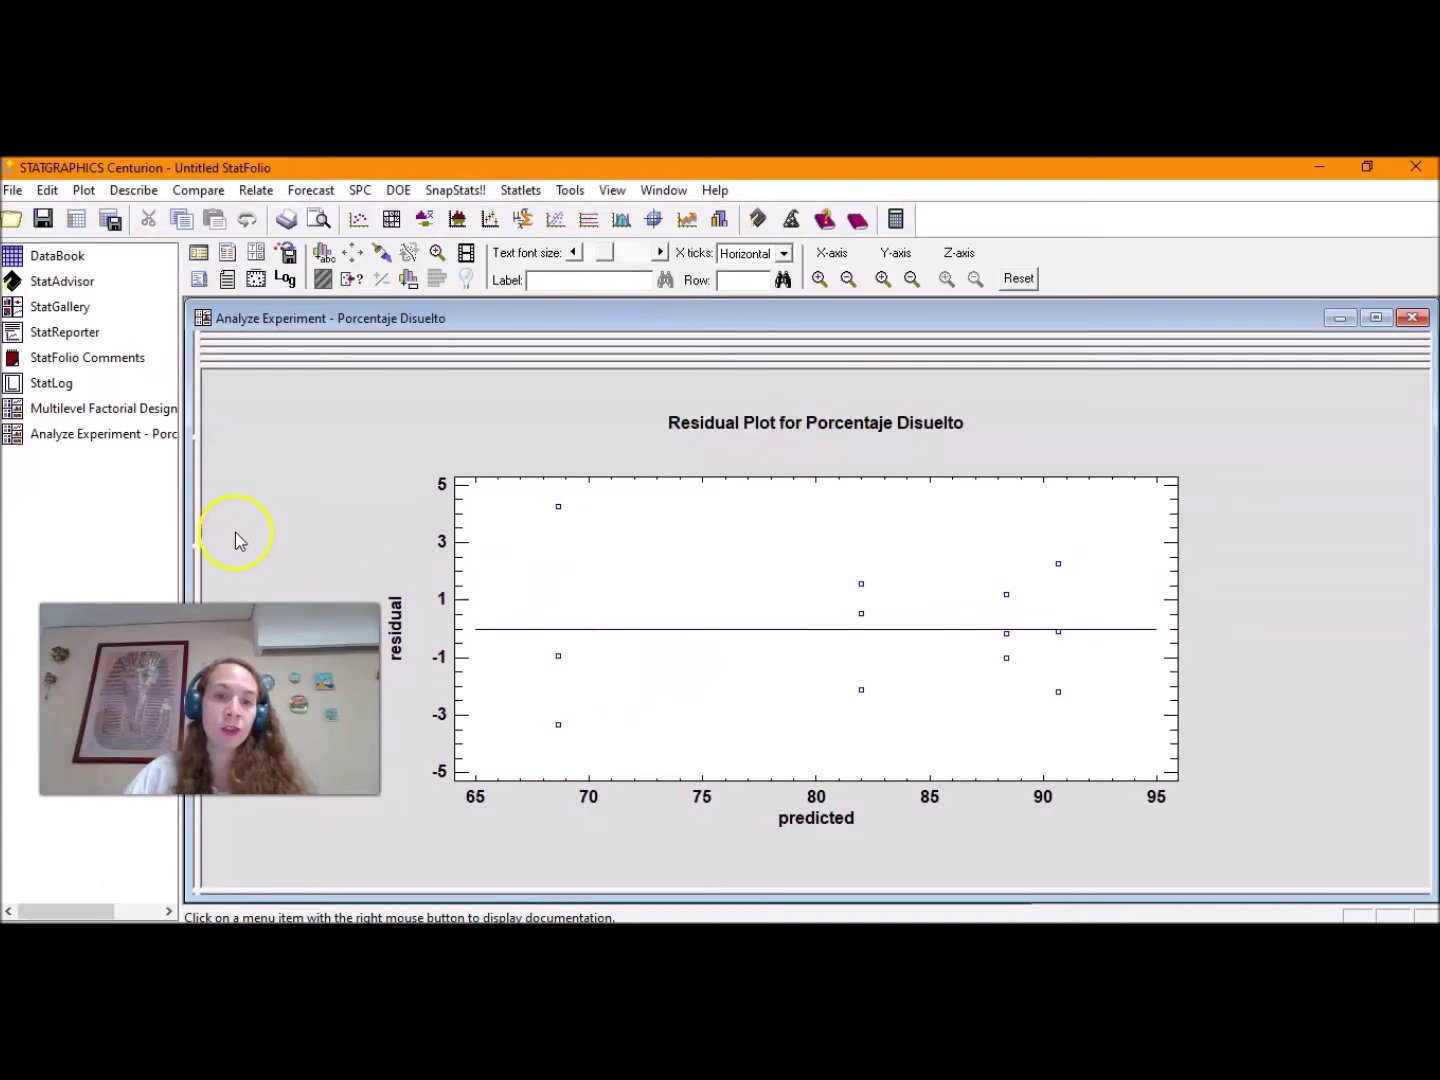
click(95, 433)
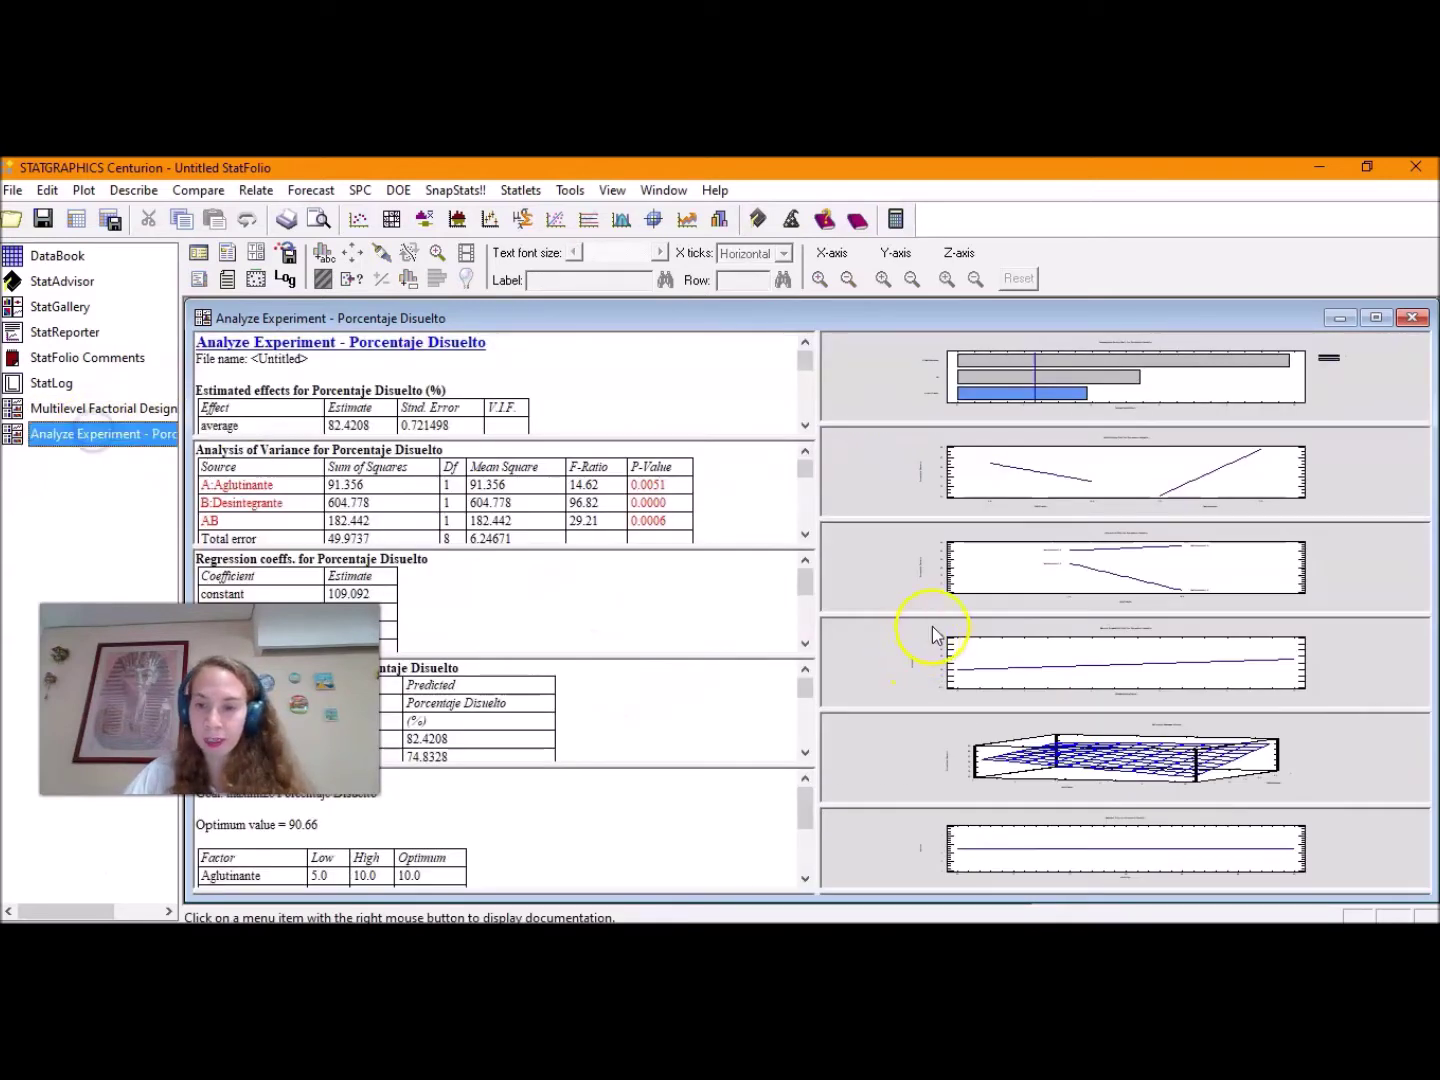
double_click(896, 662)
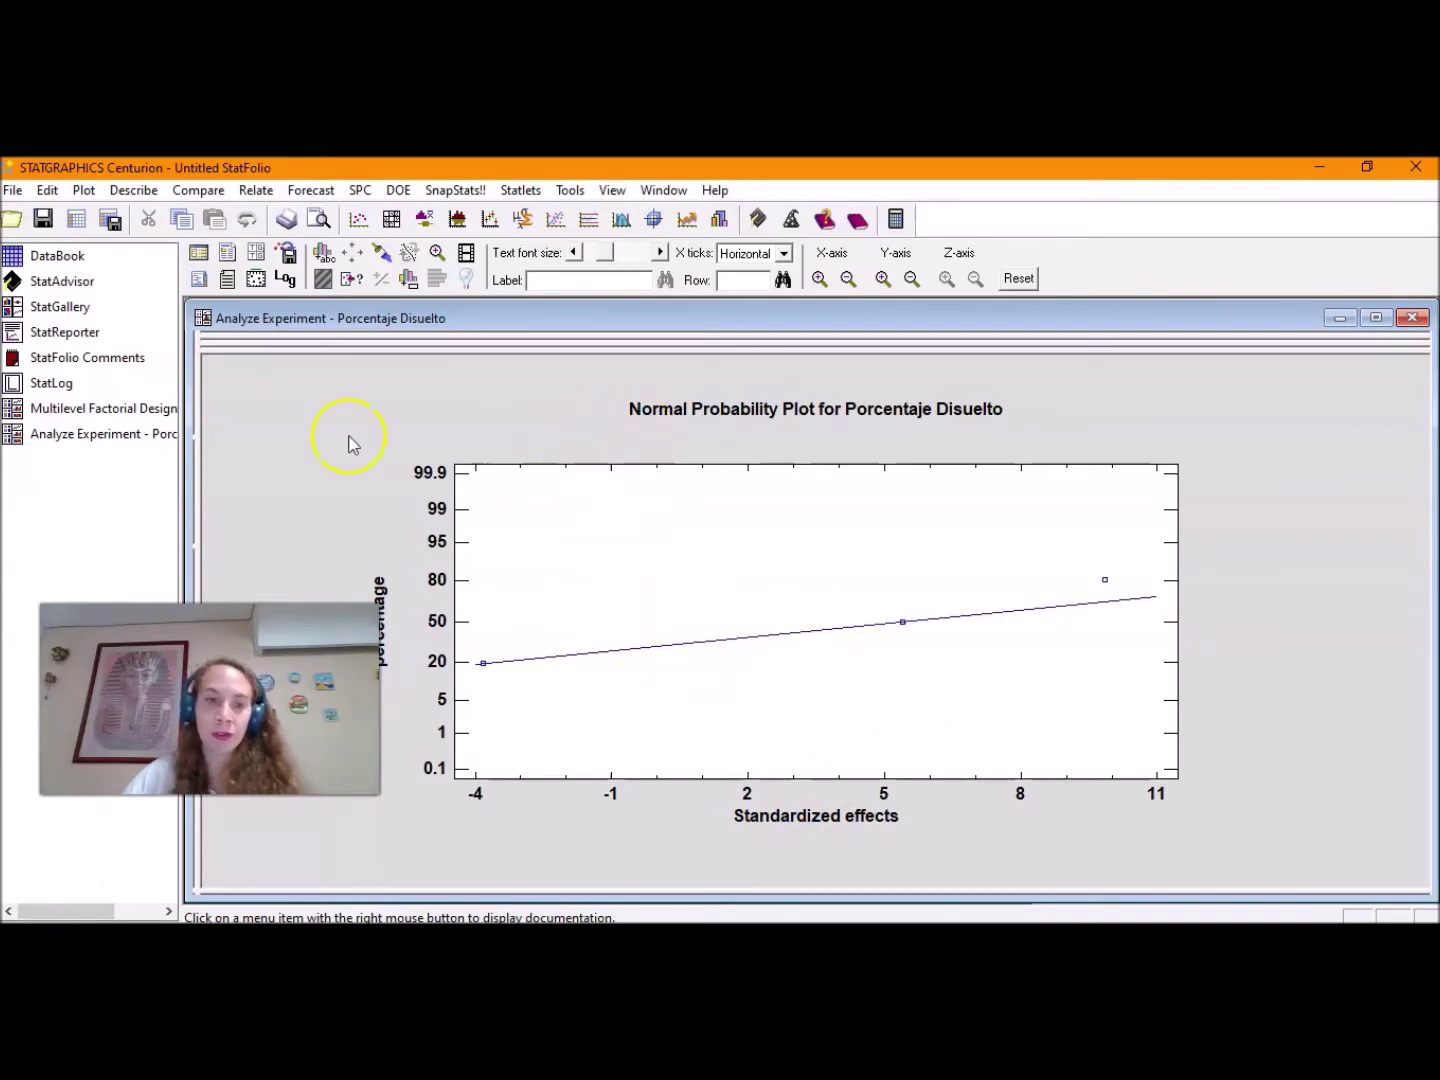
click(86, 436)
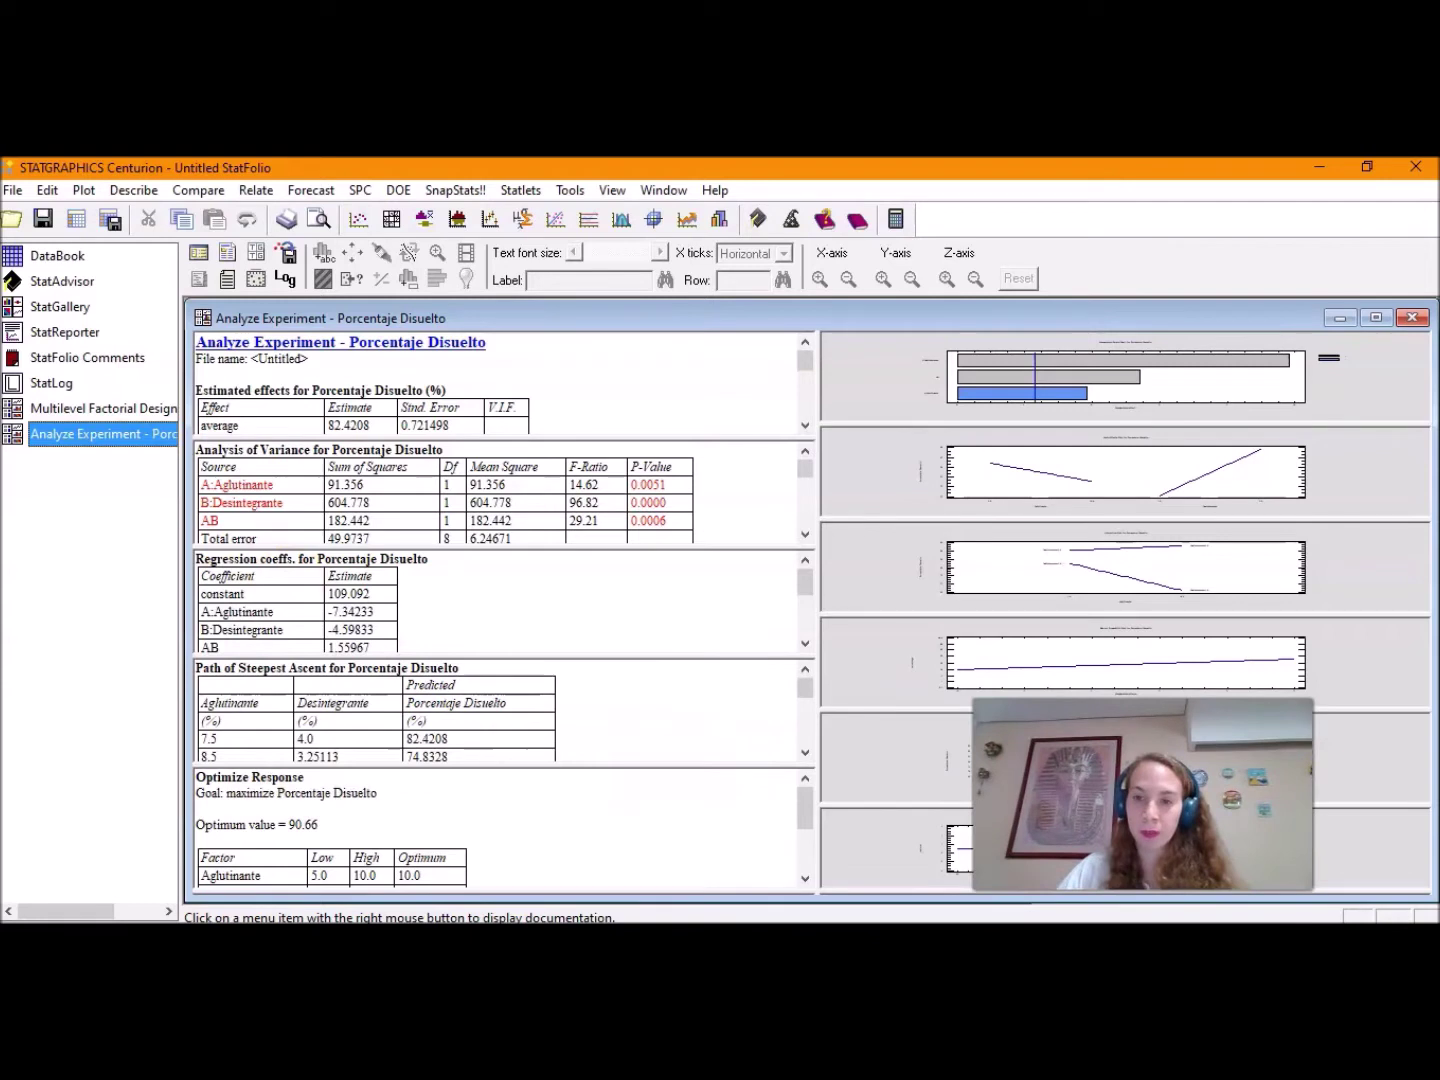
- Enlarge the estimated effects table, examine the Aglutinante, Desintegrante and AB rows, and return to the analysis overview
double_click(605, 401)
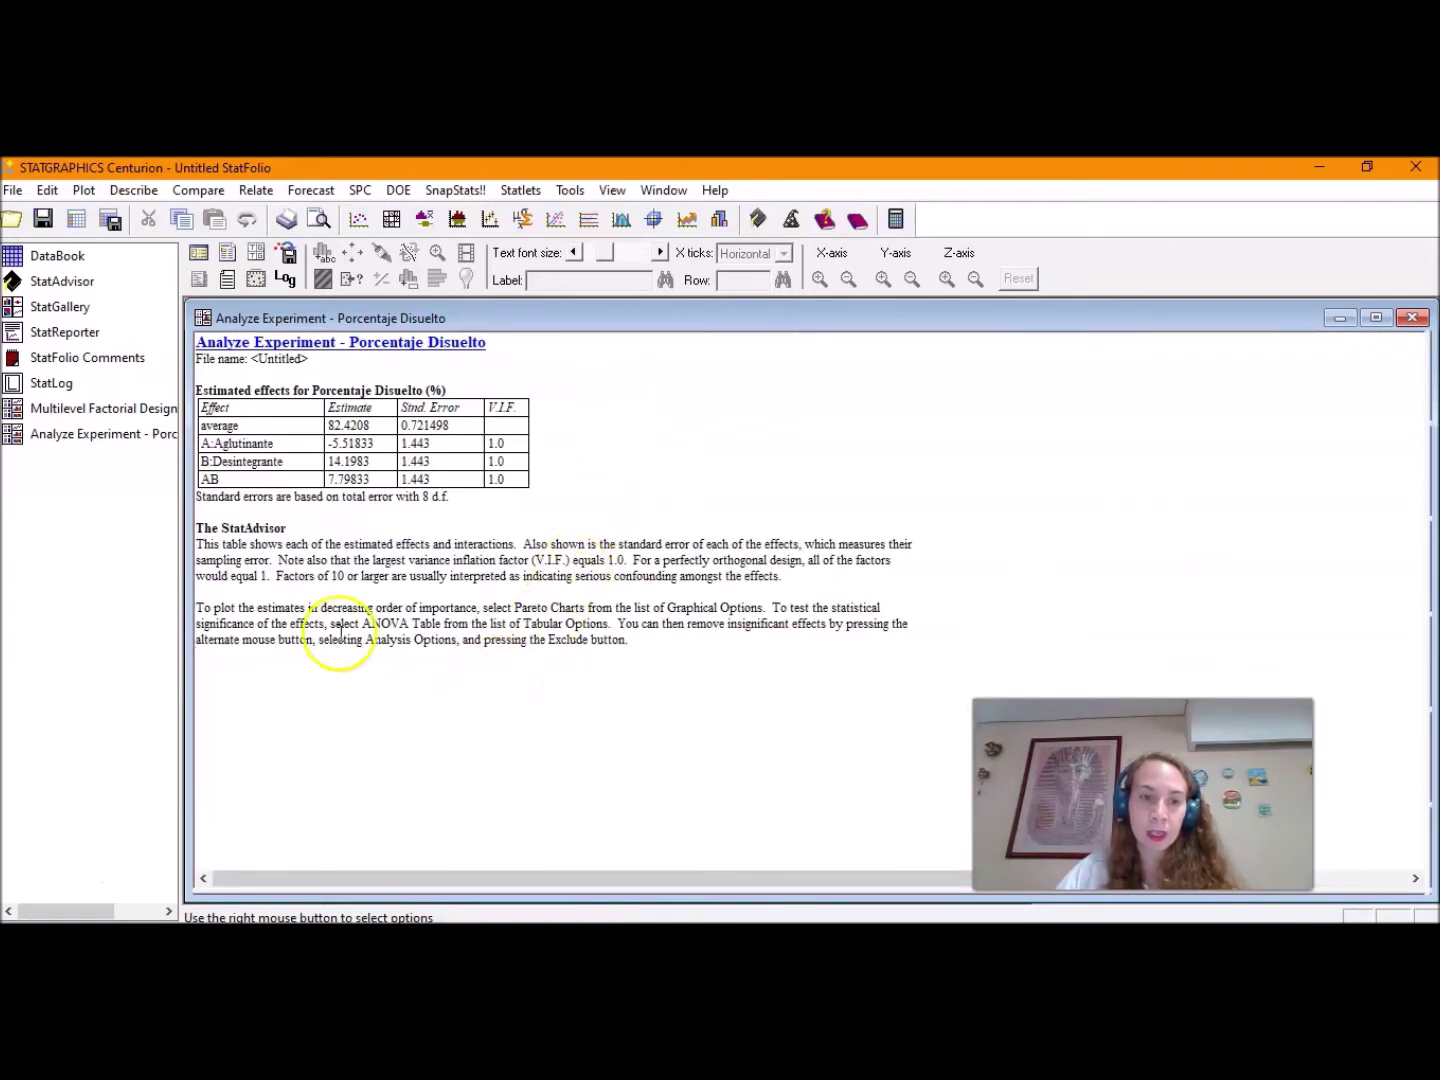
drag(309, 461, 262, 445)
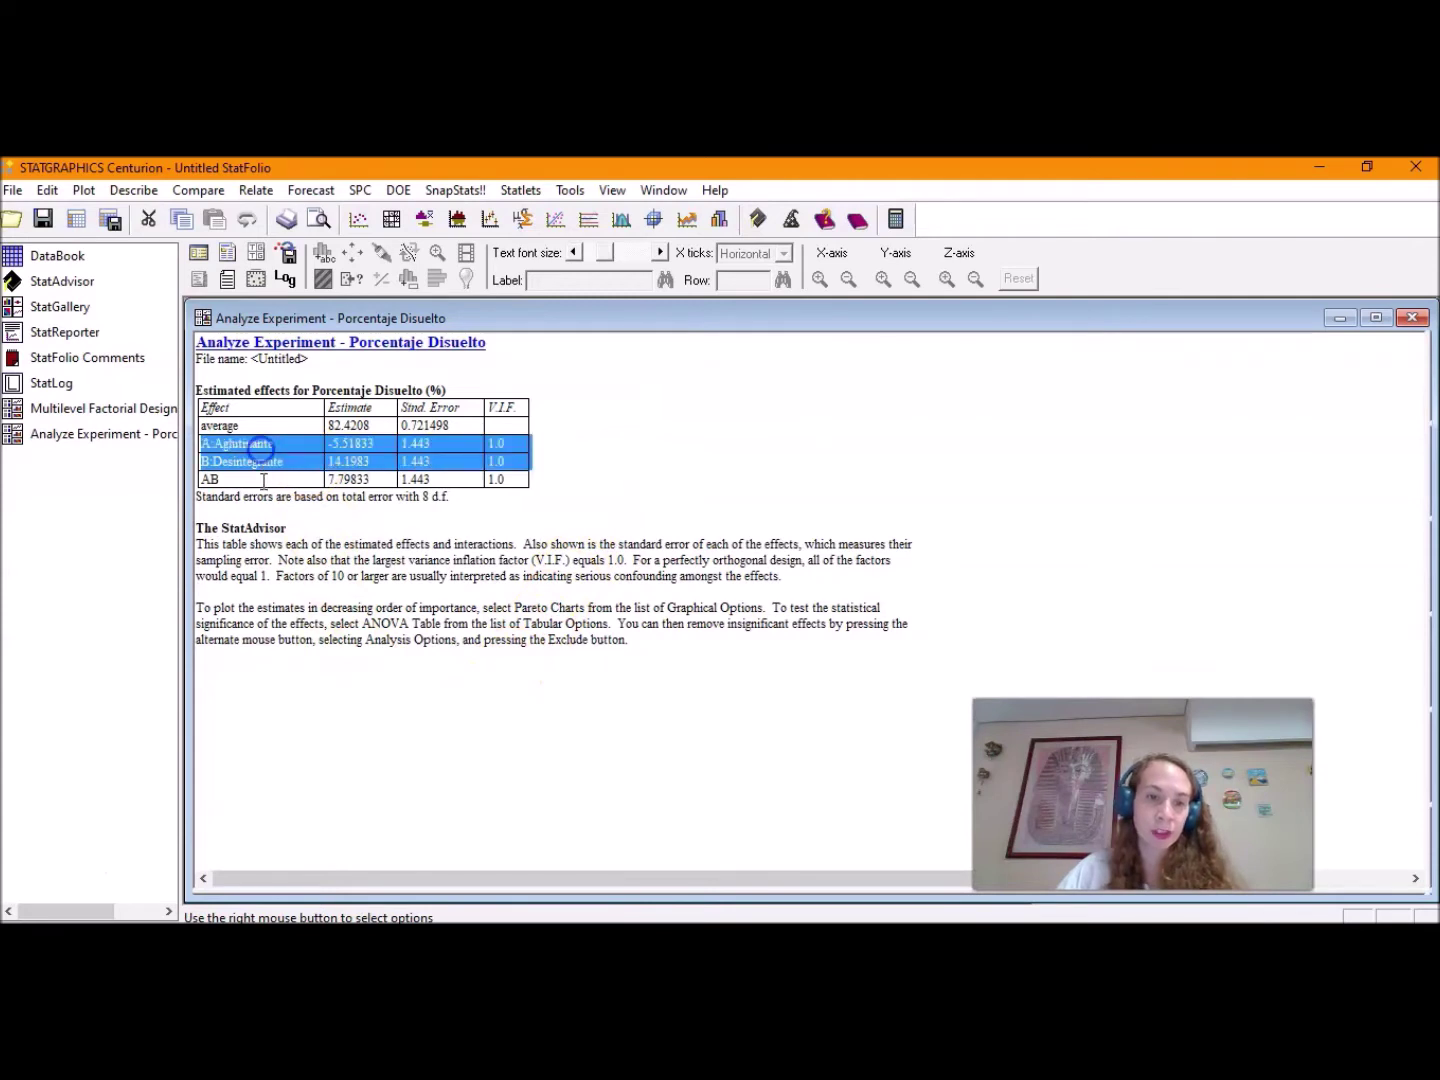
click(263, 481)
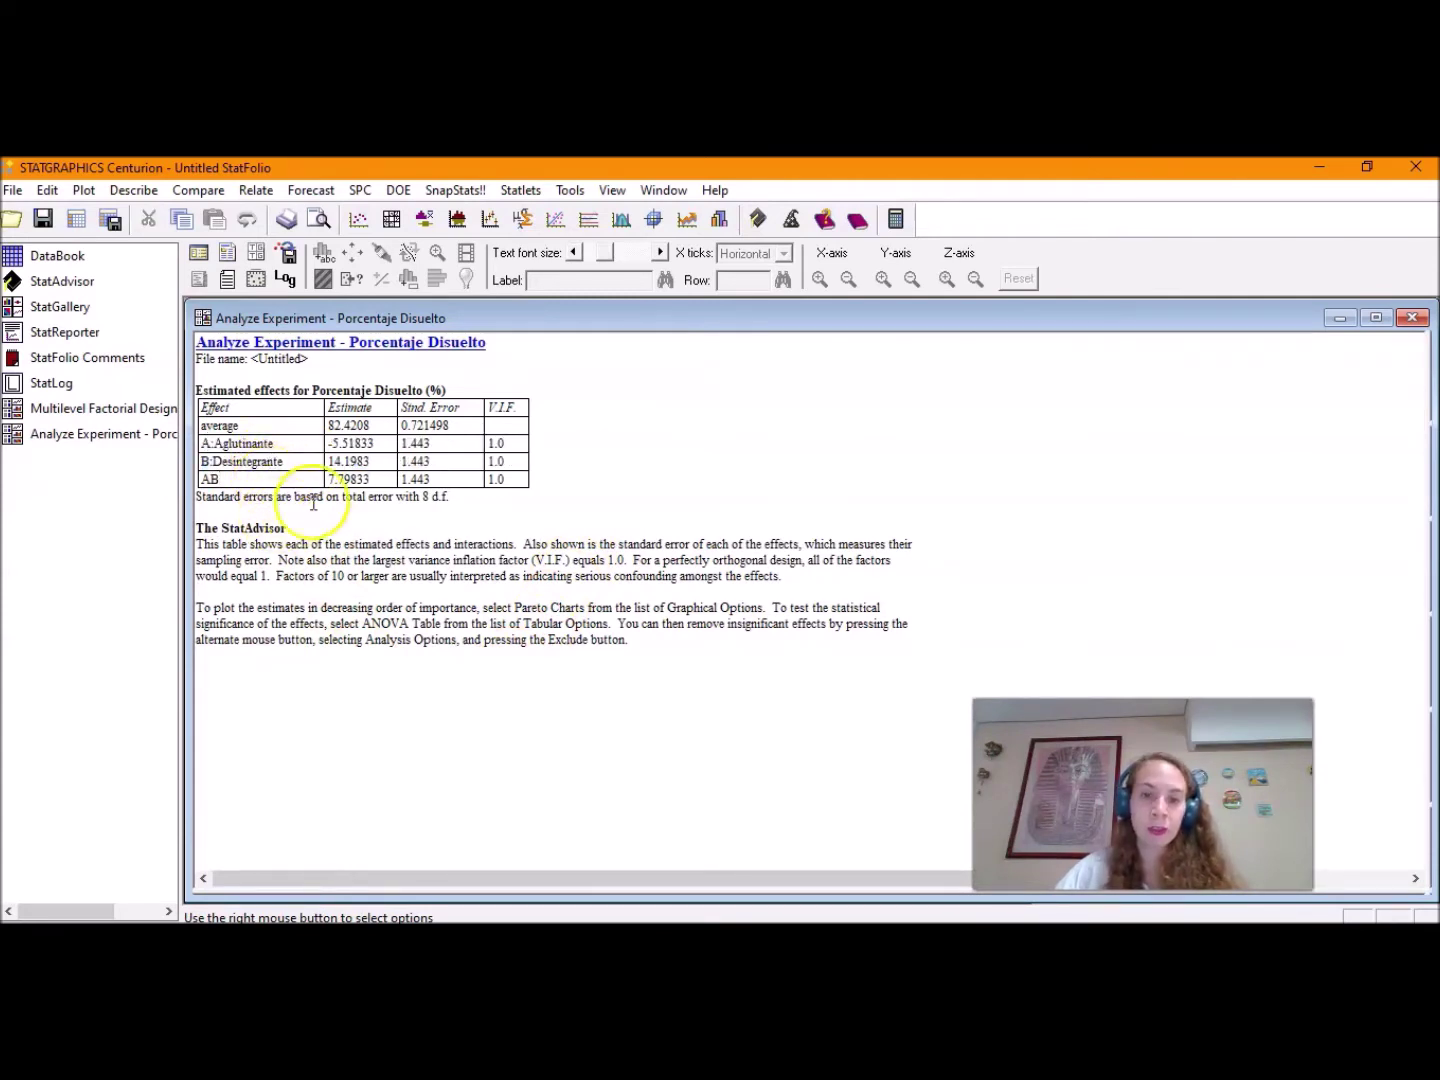
click(120, 435)
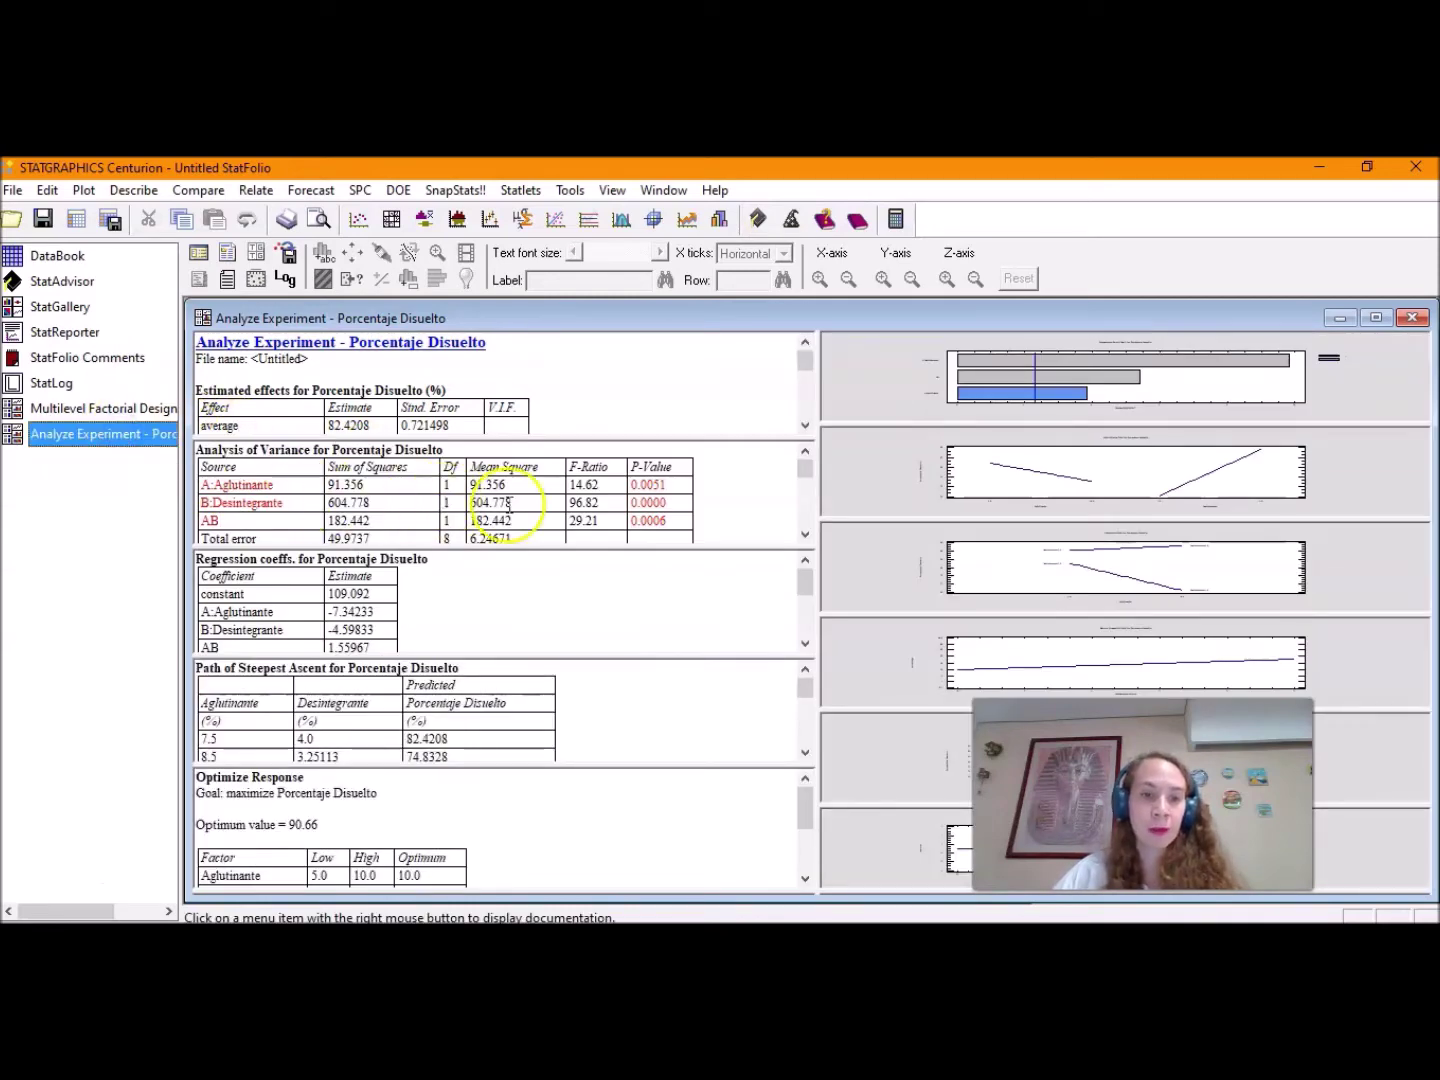
- Enlarge the Analysis of Variance table and examine its effect sources, F-ratios and P-values
double_click(733, 513)
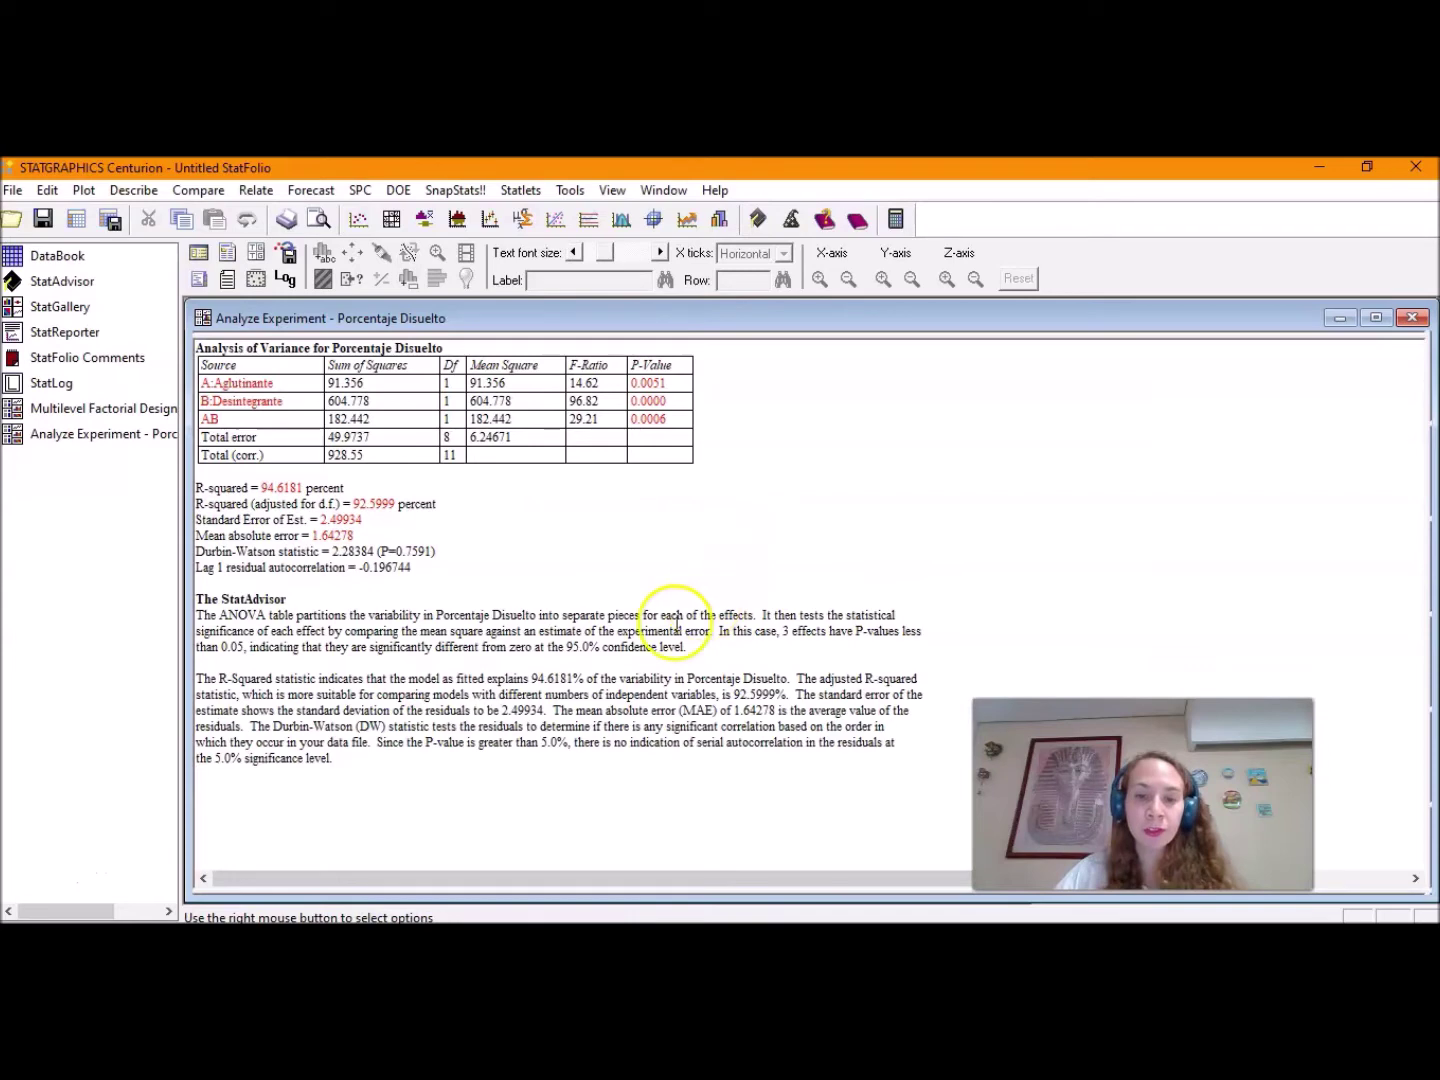
right_click(518, 731)
click(417, 672)
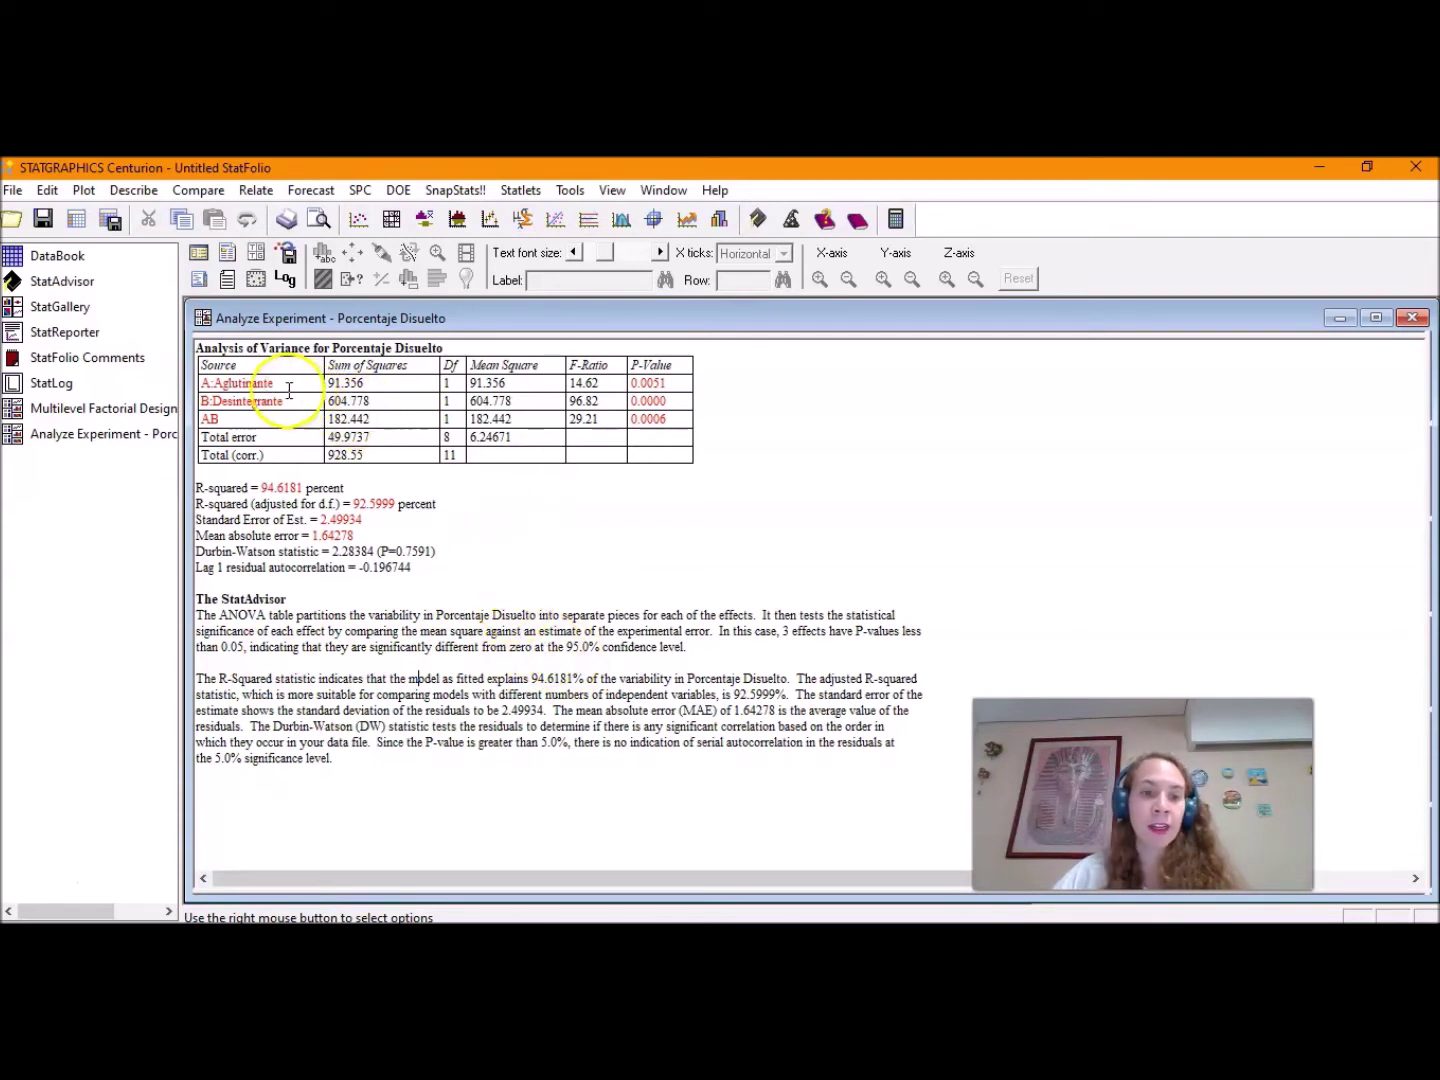
drag(204, 381, 263, 389)
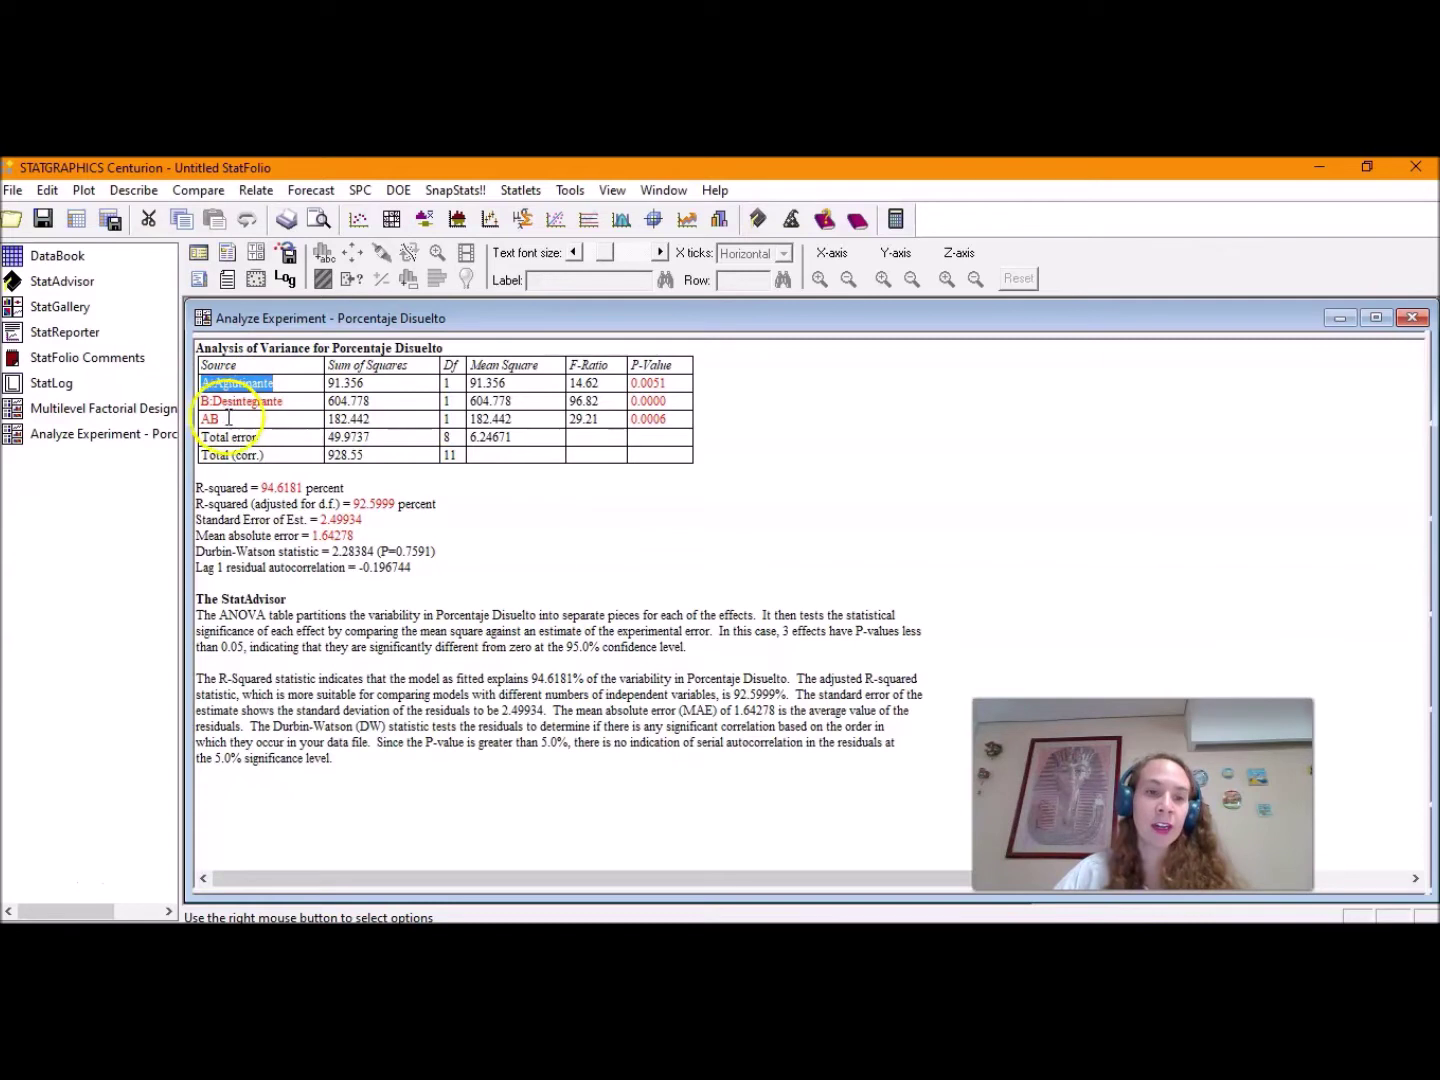
click(418, 375)
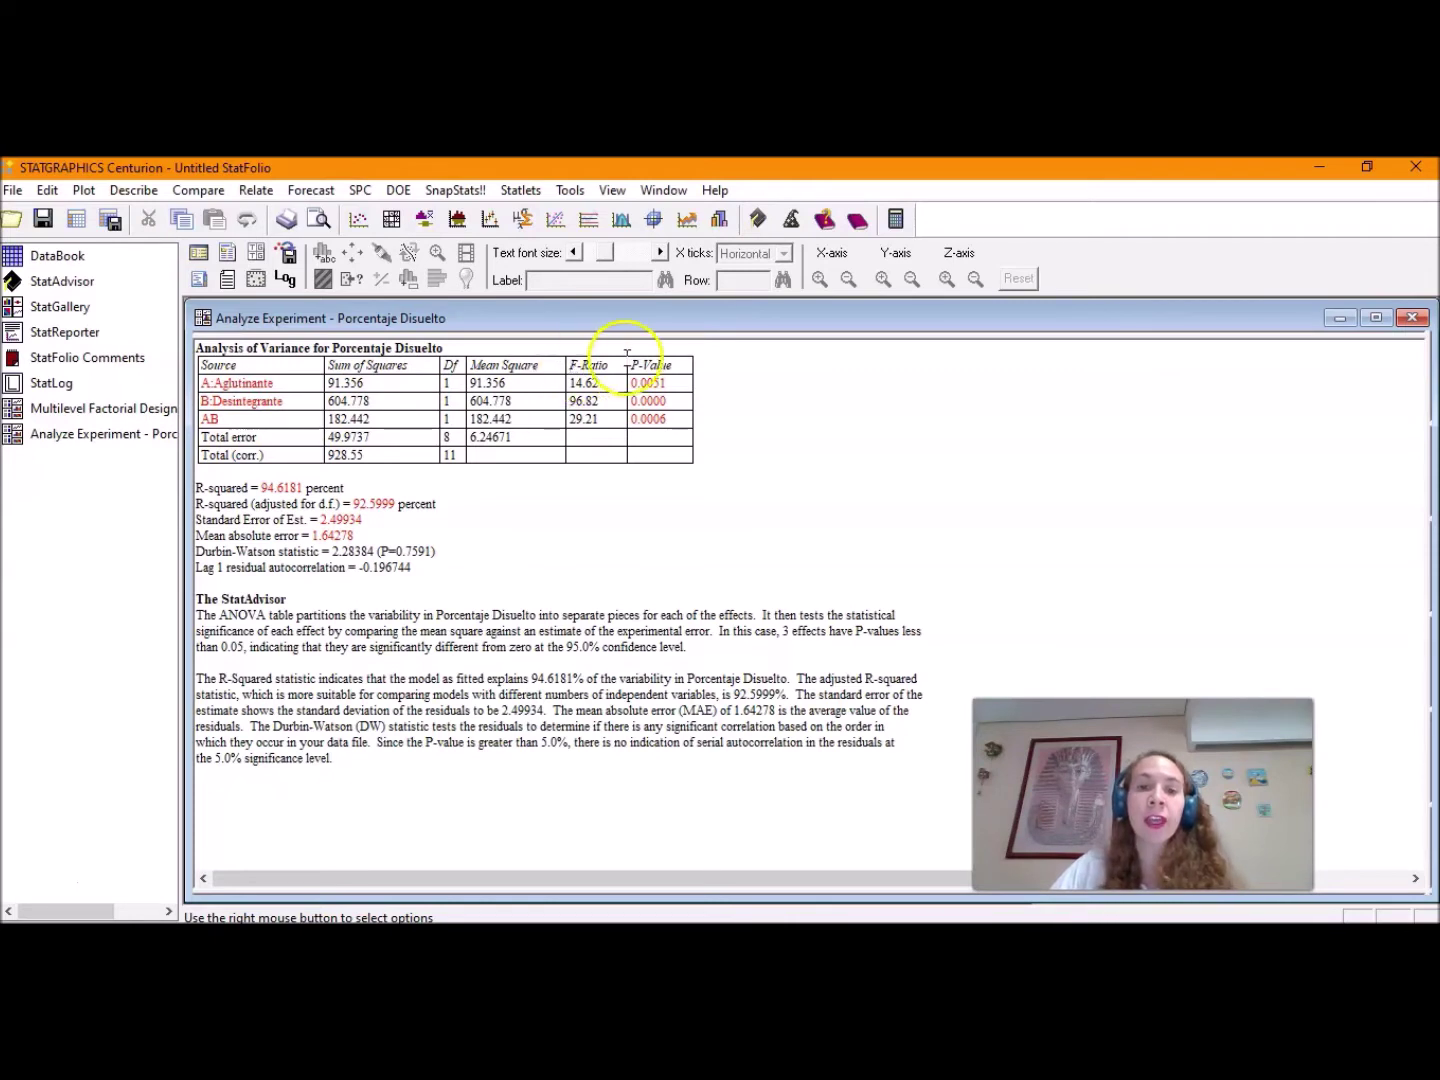
double_click(590, 366)
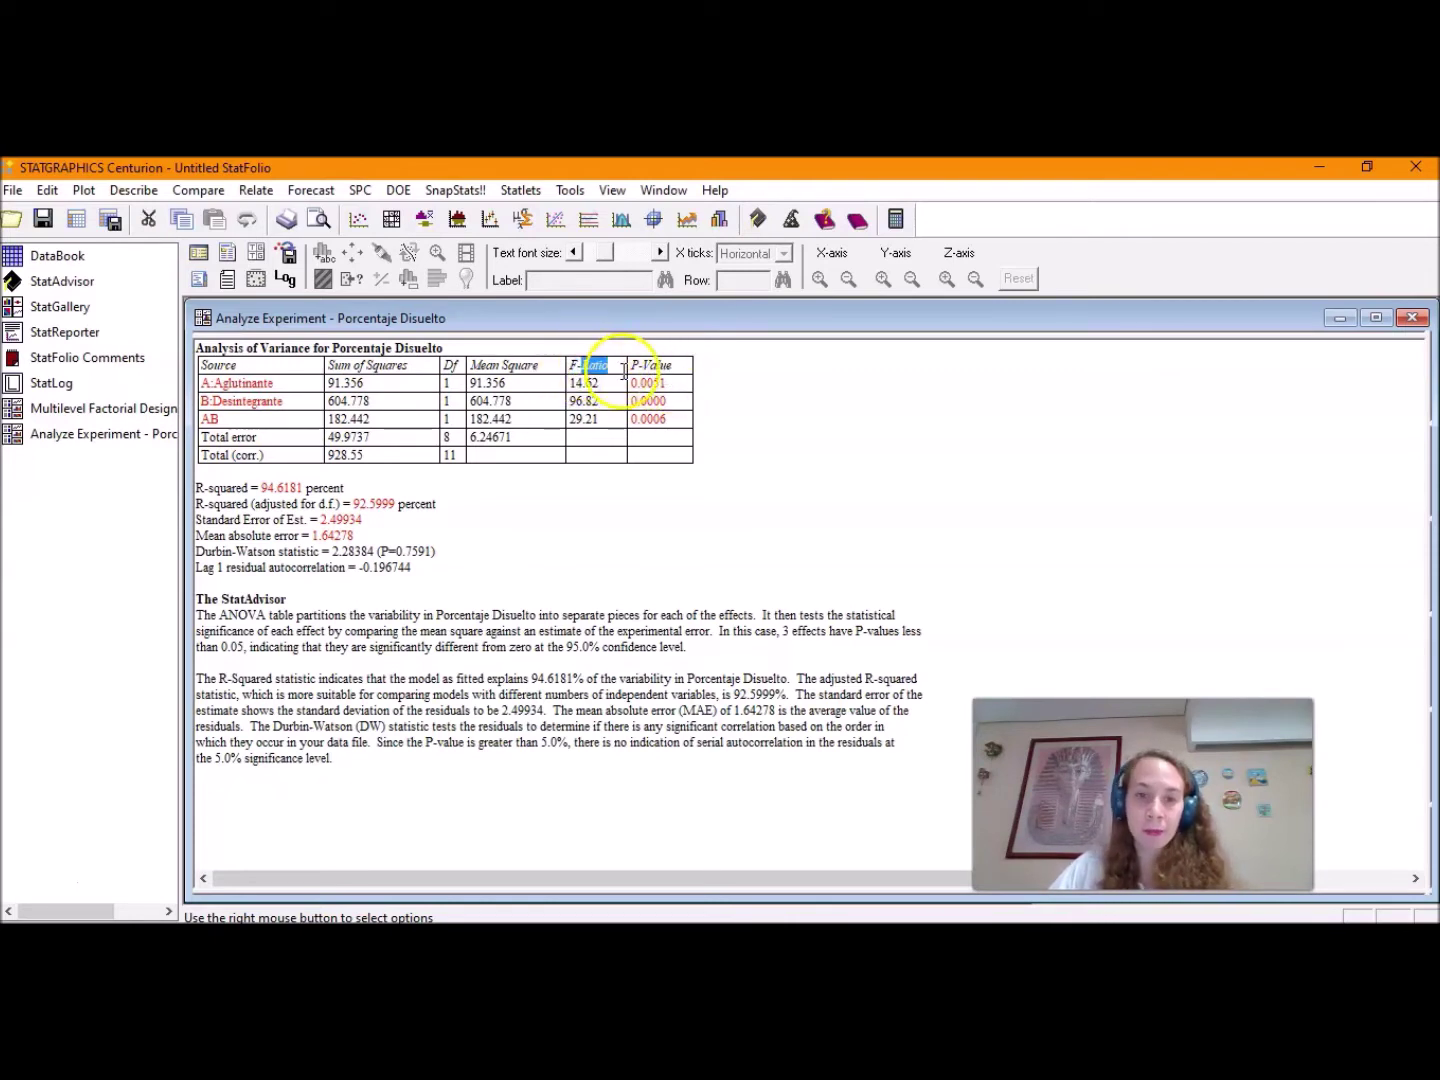
click(611, 447)
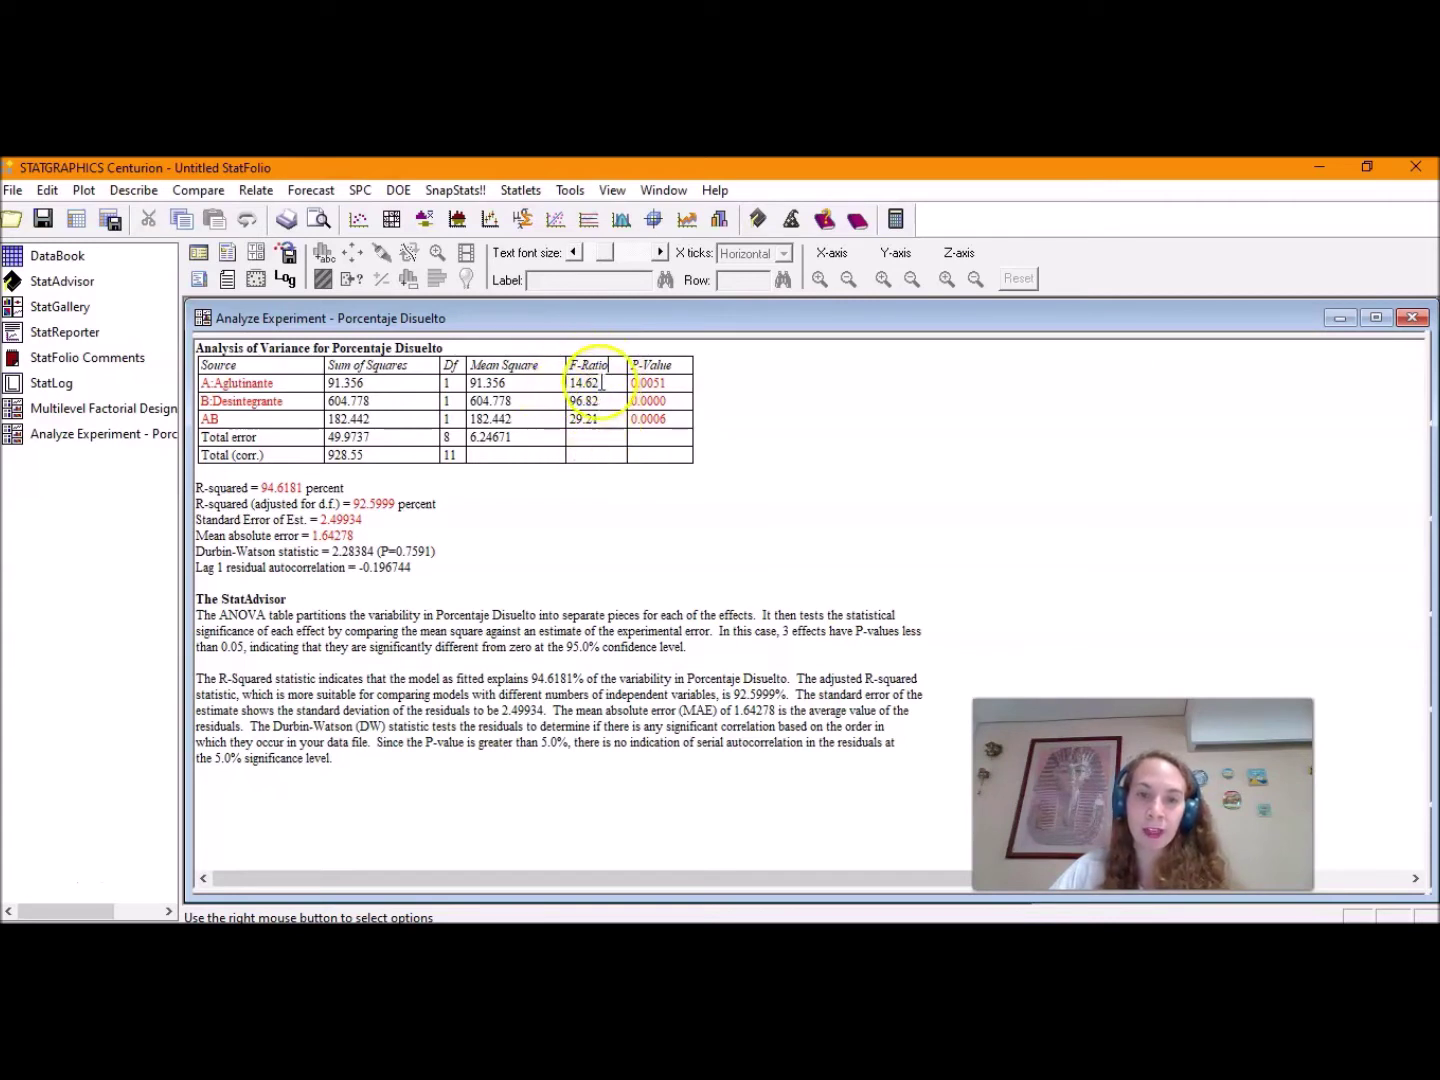
click(675, 383)
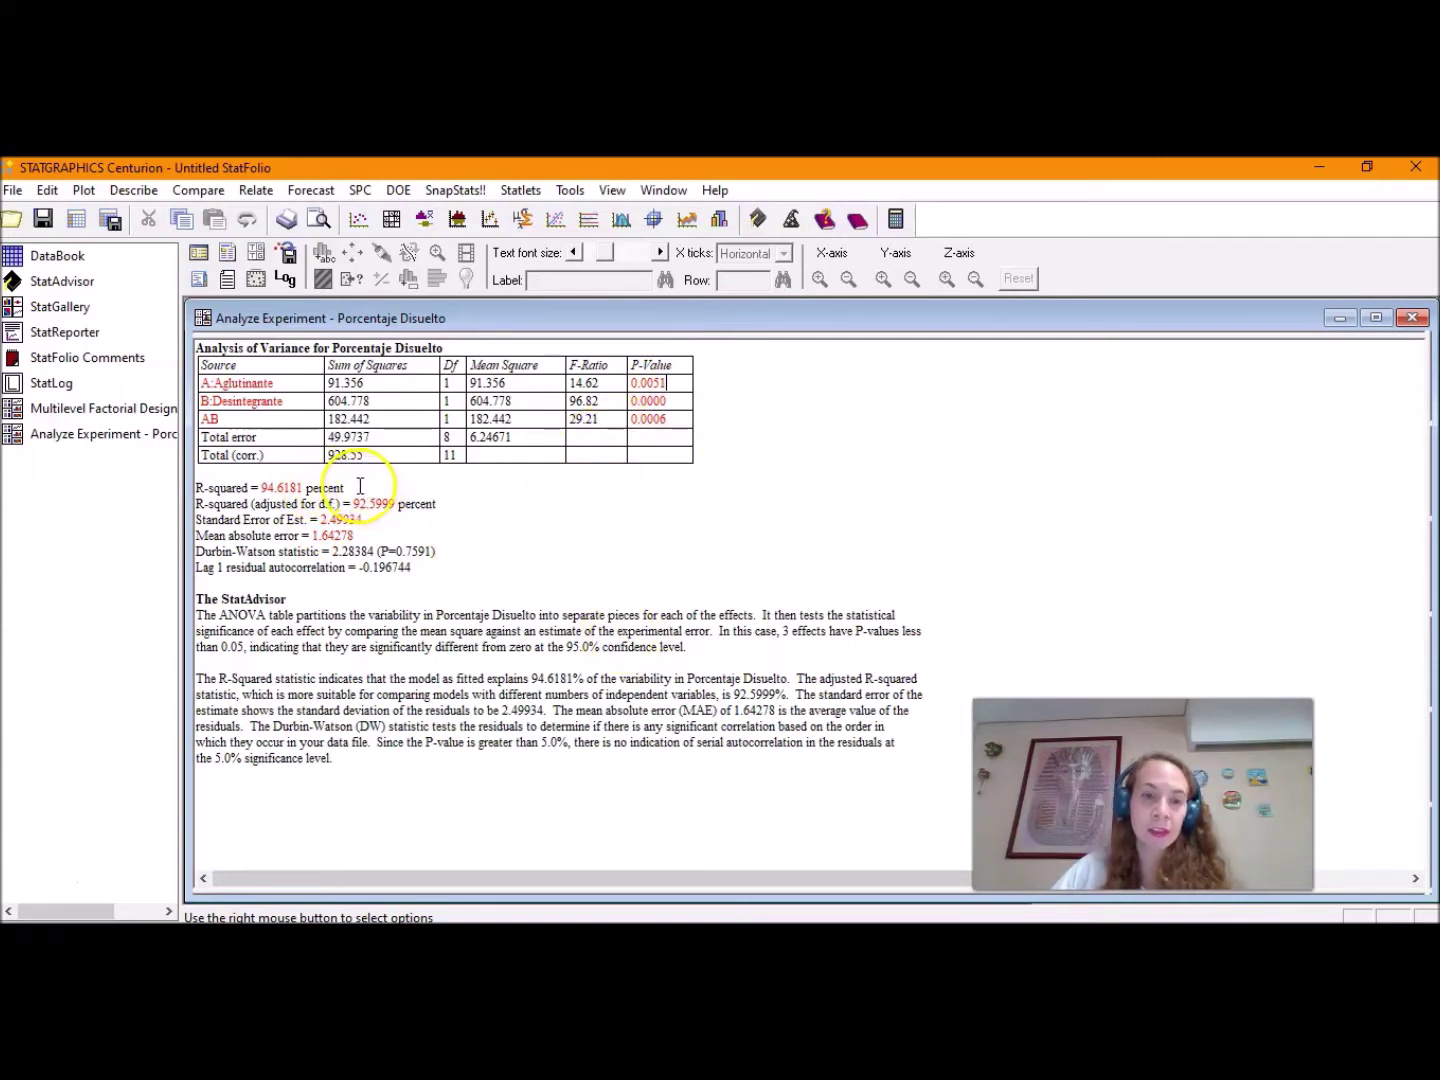
- Examine the R-squared statistic and the Desintegrante P-value in the ANOVA results, and return to the analysis overview
drag(344, 488, 283, 490)
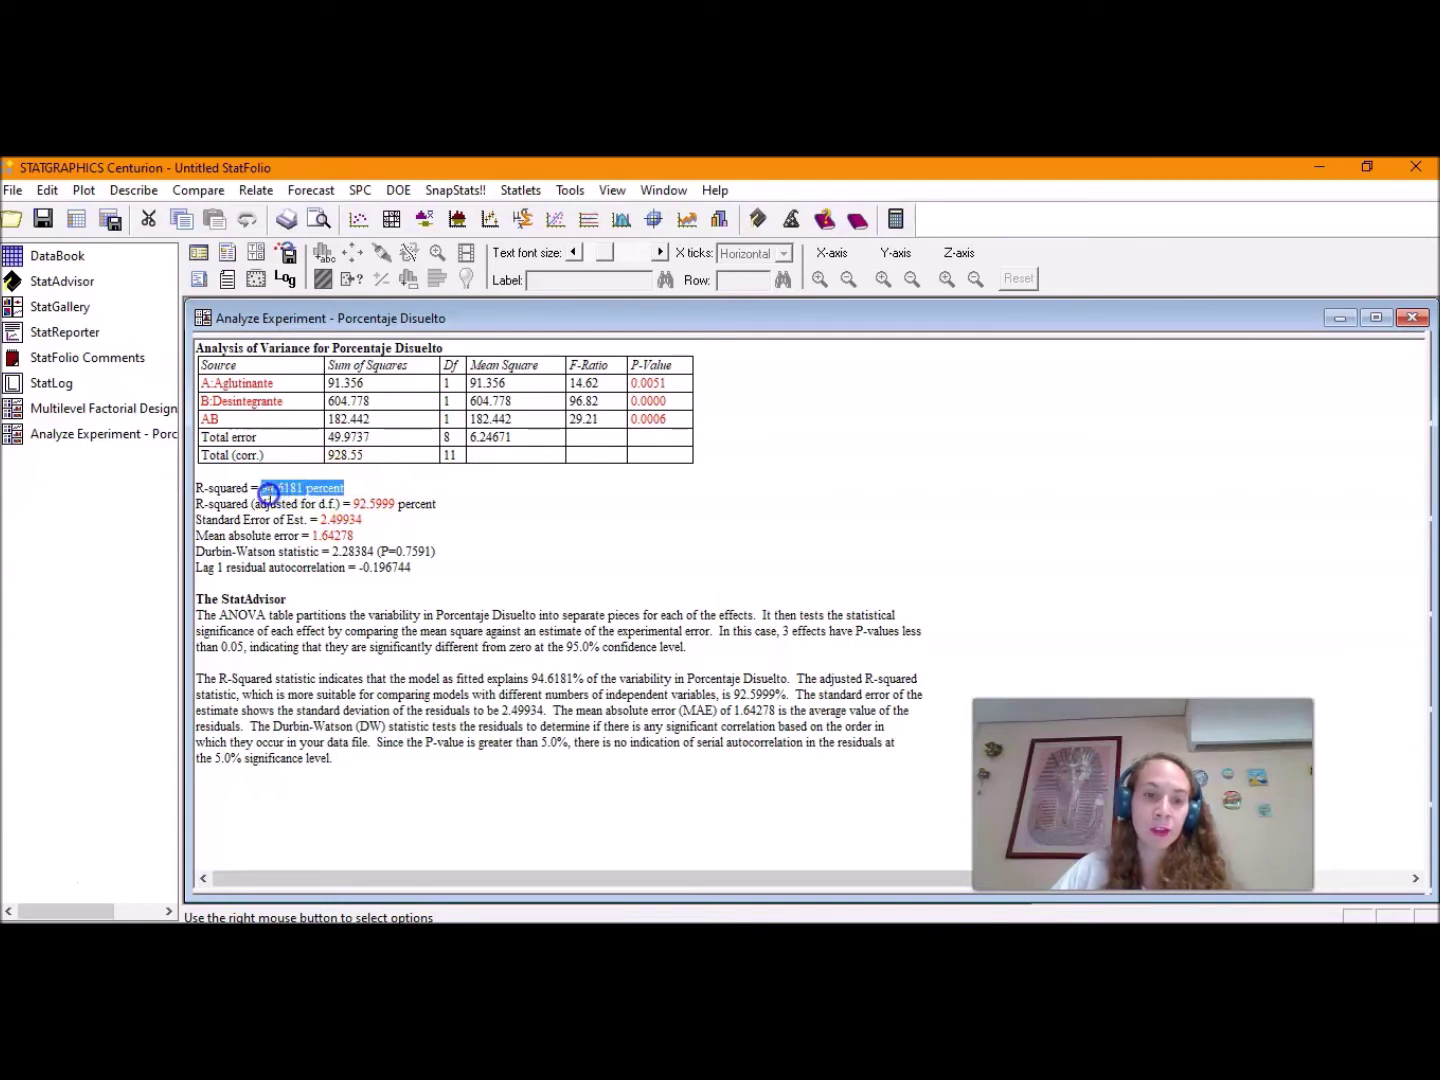
click(452, 492)
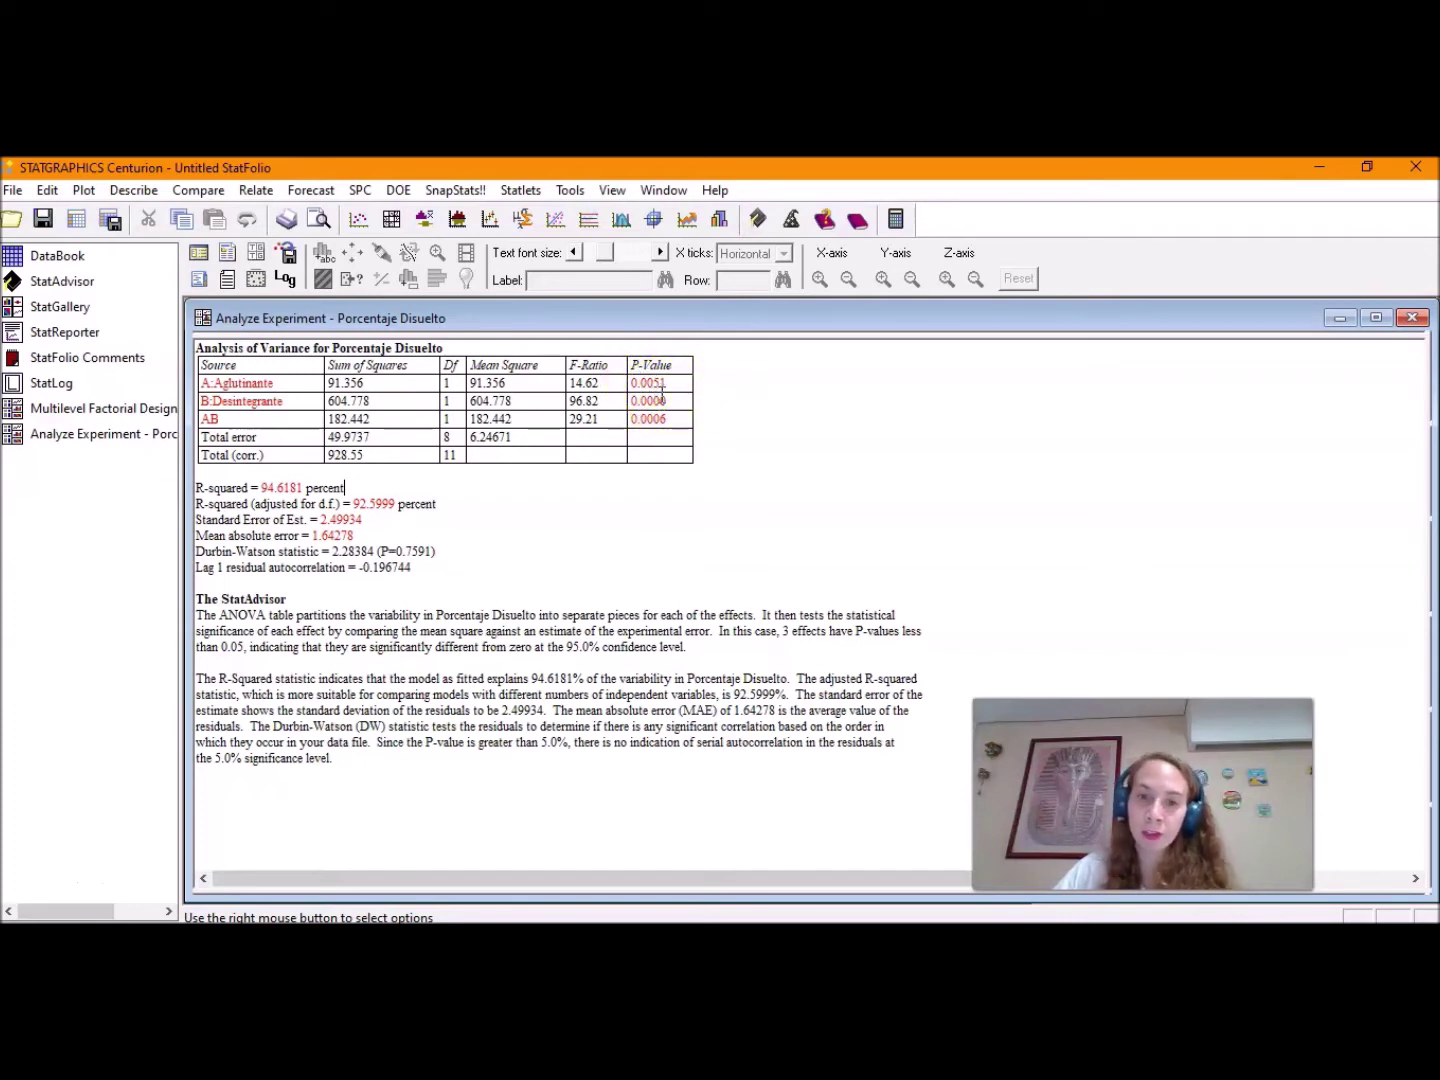
drag(677, 403, 648, 402)
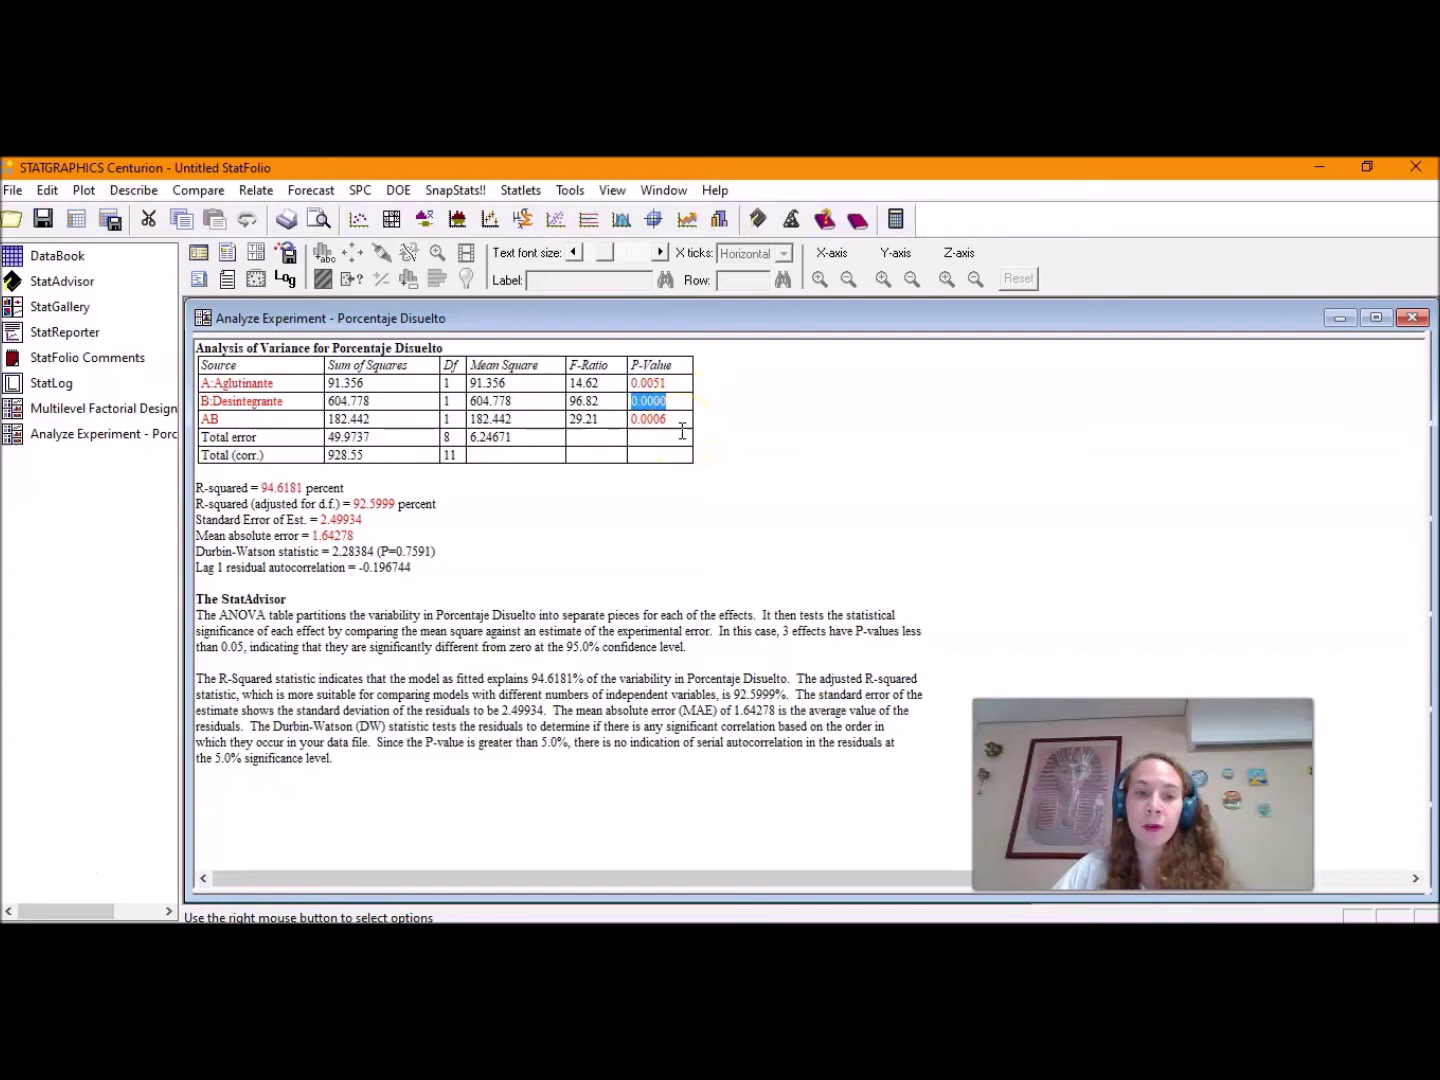
click(680, 384)
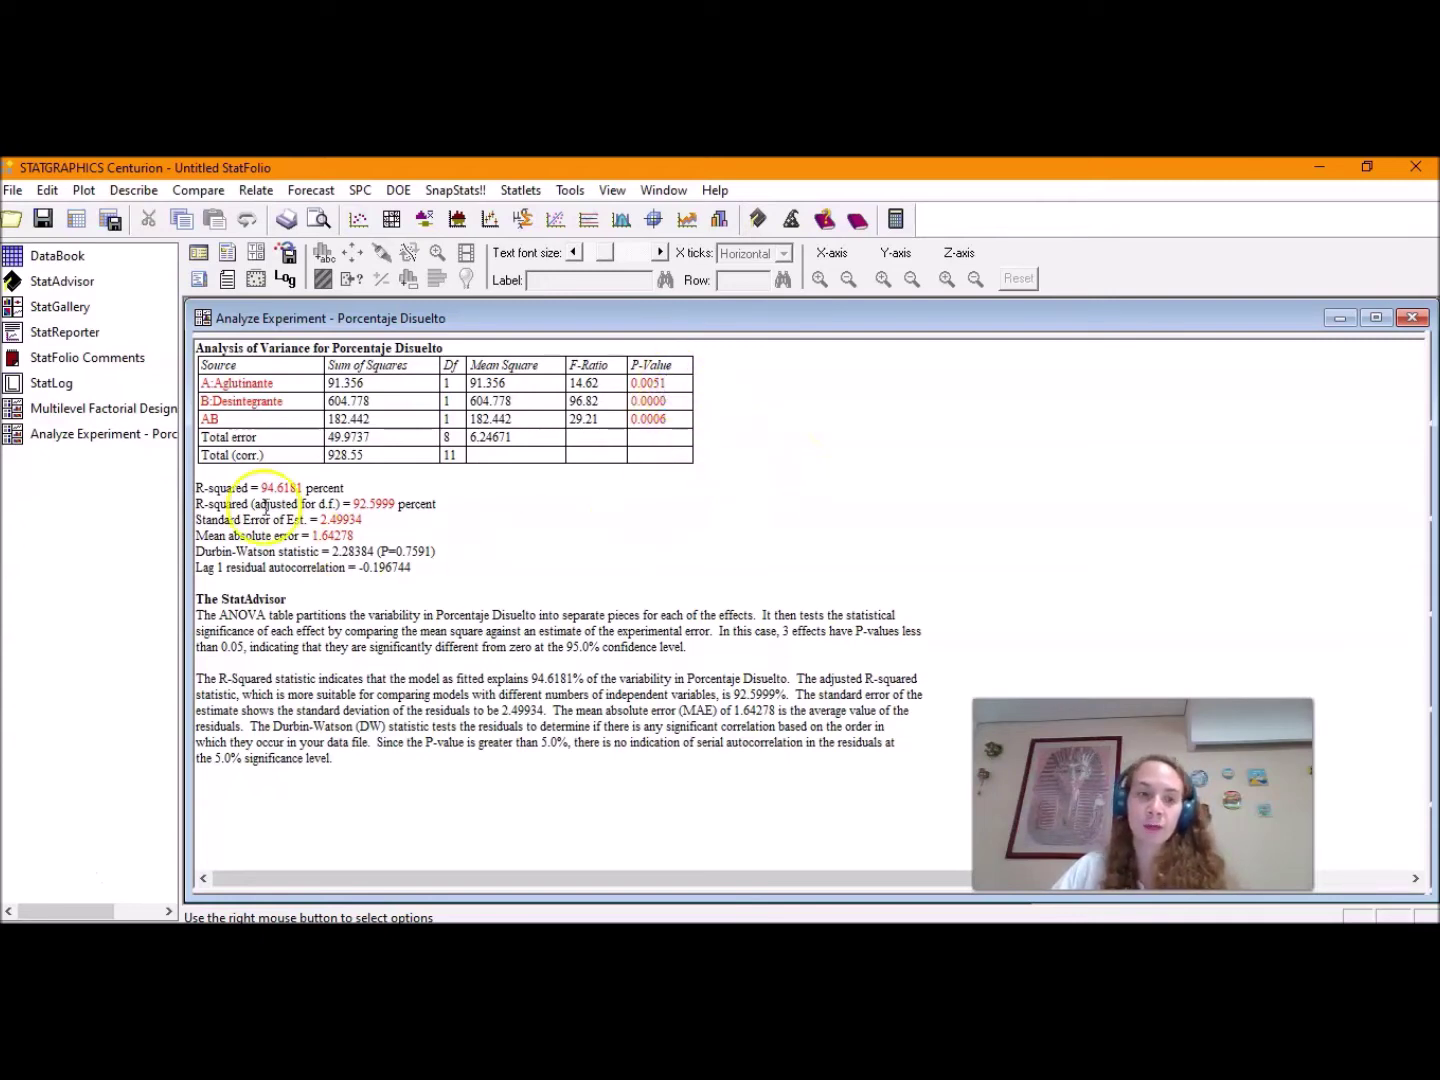
click(107, 436)
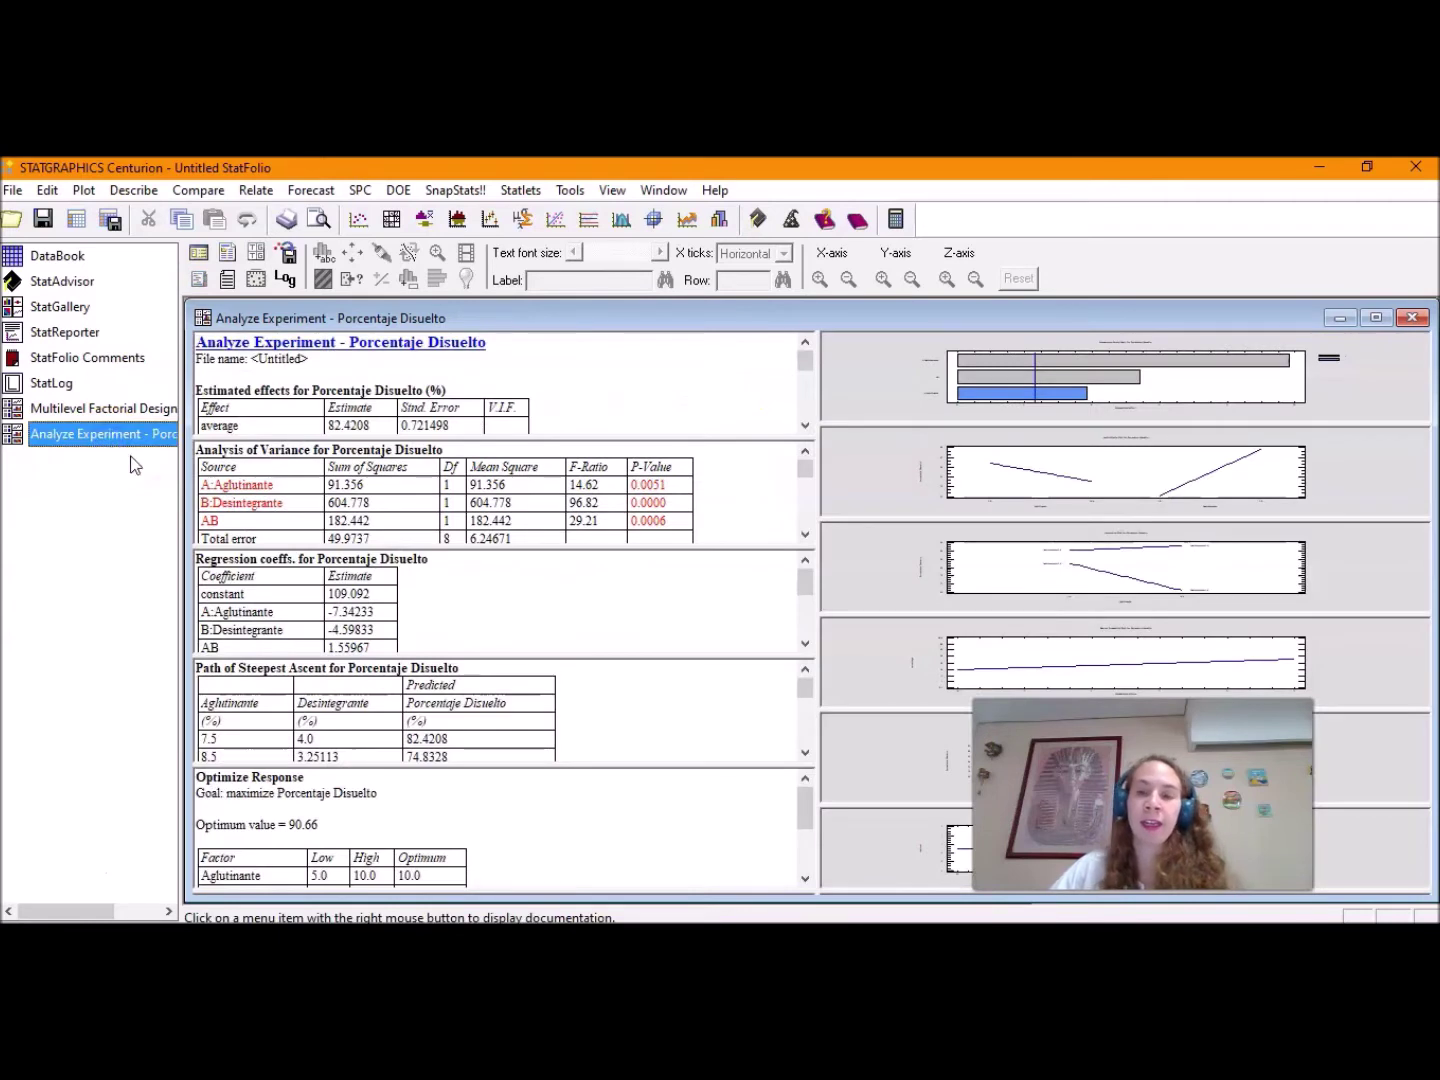
- Enlarge the regression coefficients table and examine the fitted model equation, highlighting its Aglutinante, Desintegrante and interaction terms
scroll(466, 611, down, 3)
scroll(466, 615, up, 3)
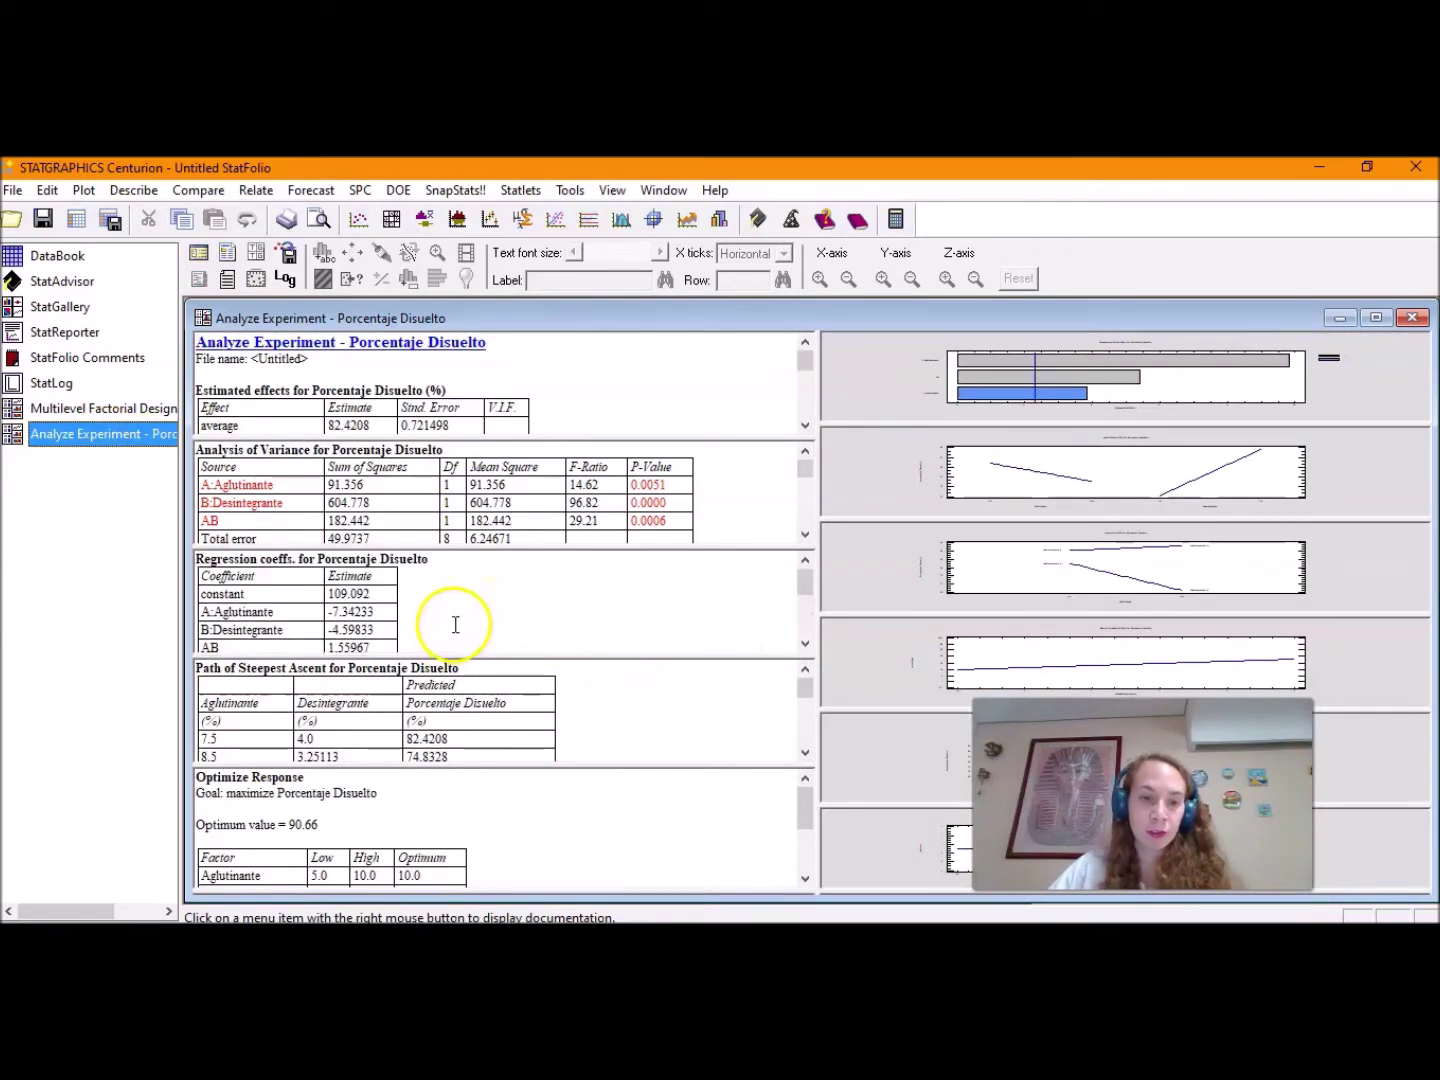
double_click(455, 625)
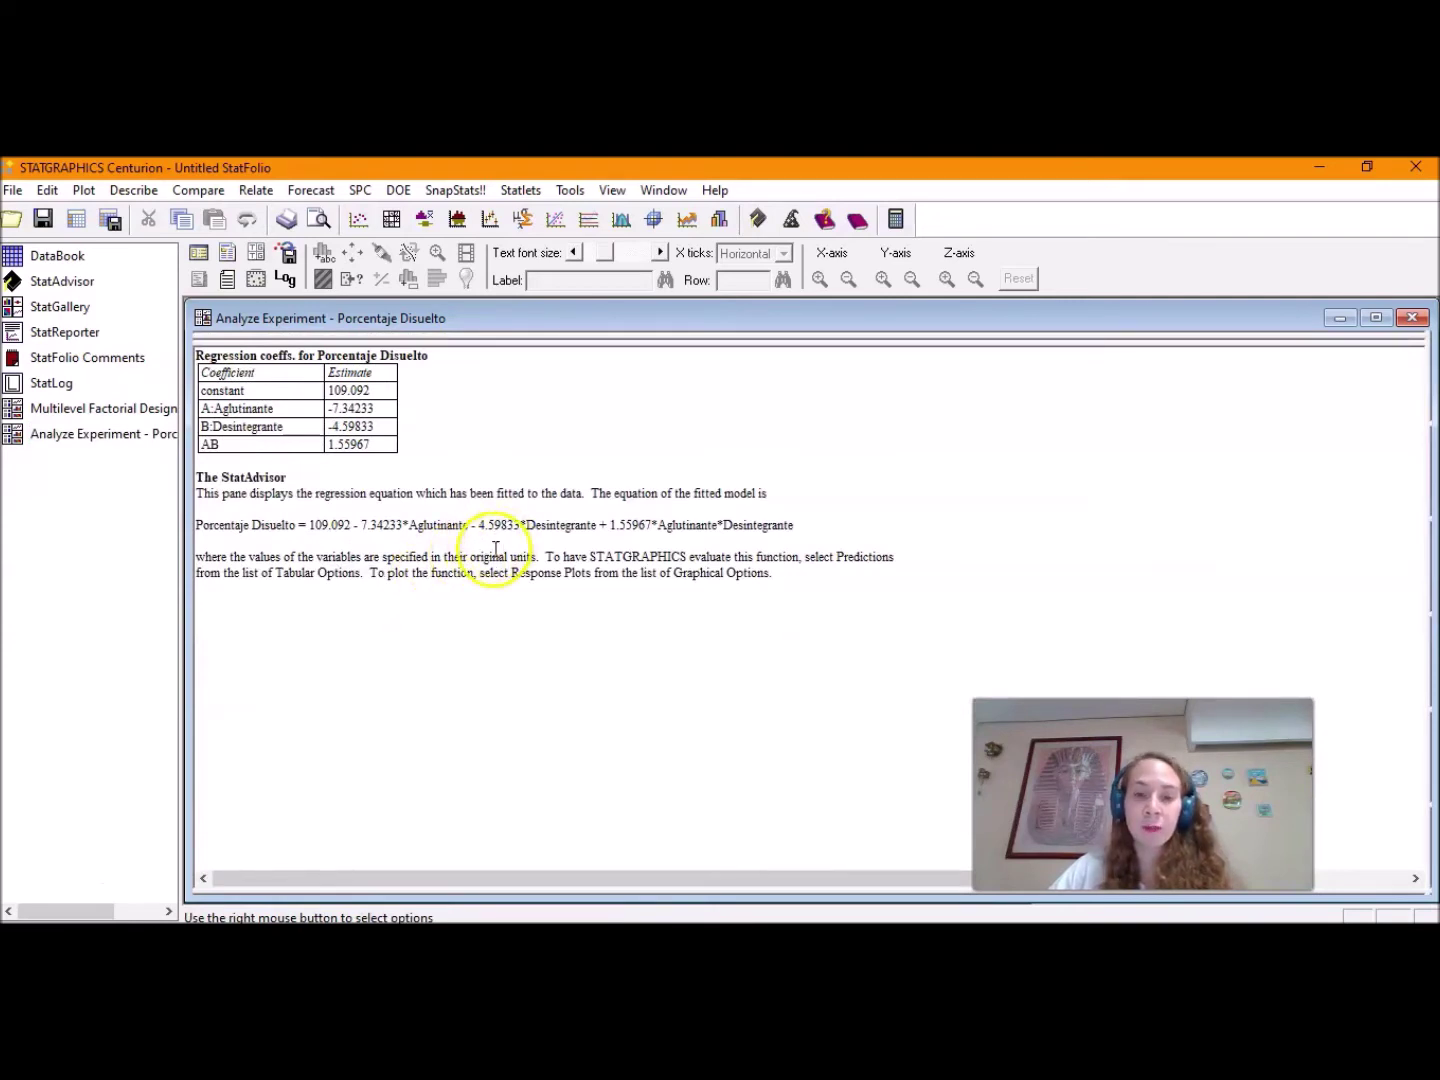
drag(196, 525, 794, 533)
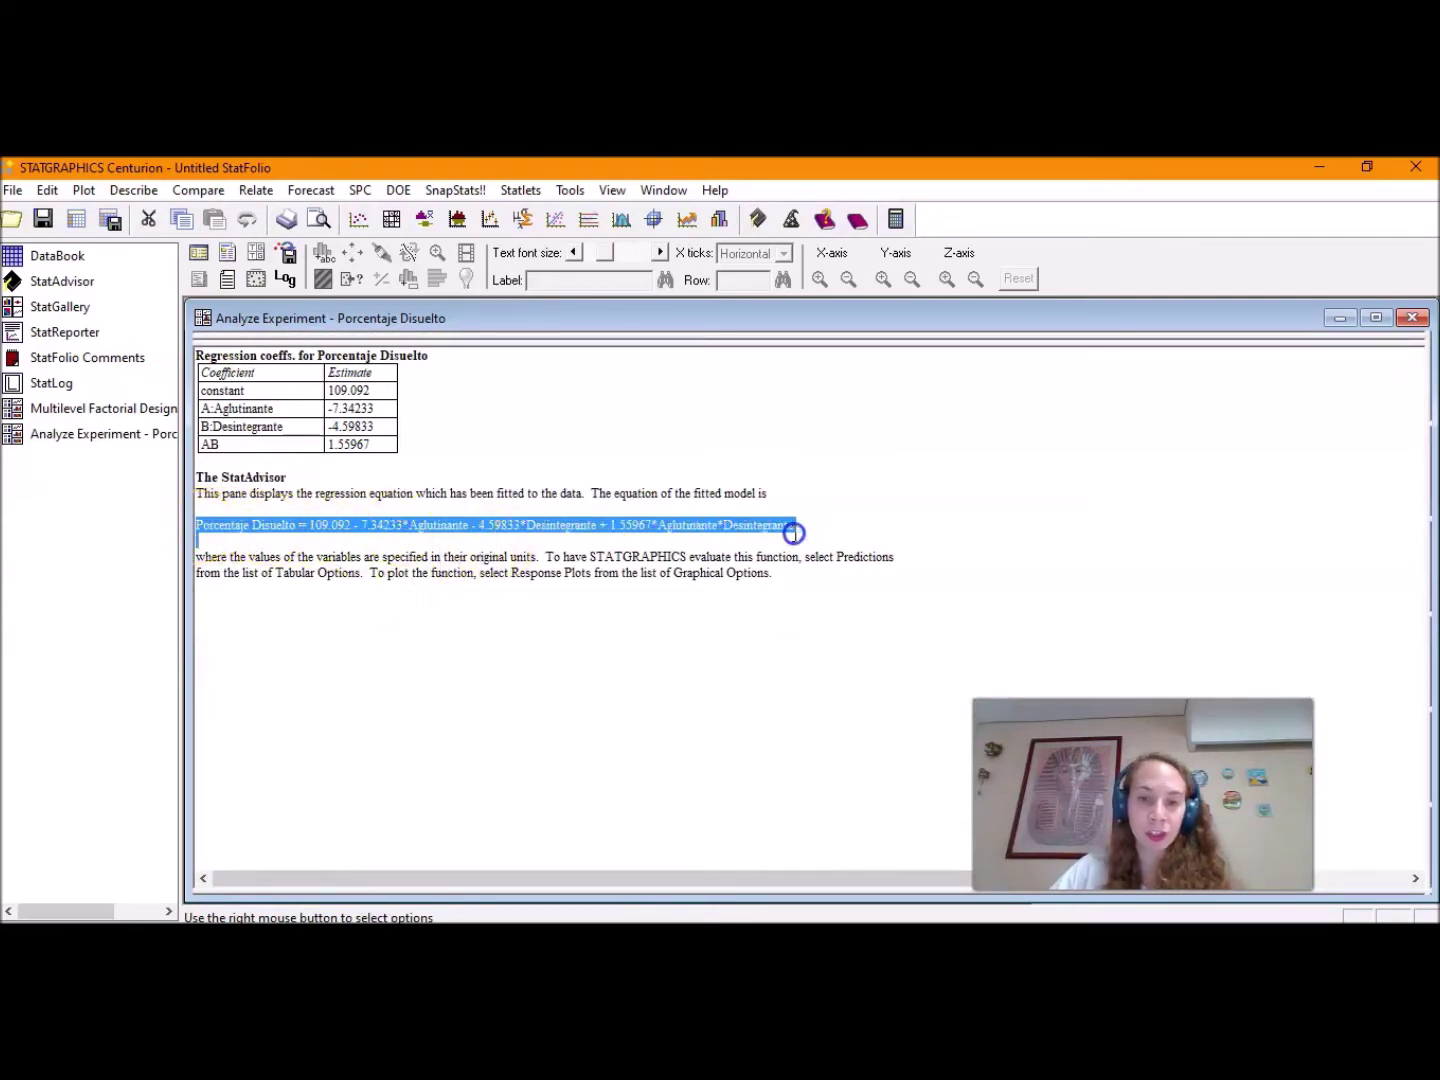
click(340, 526)
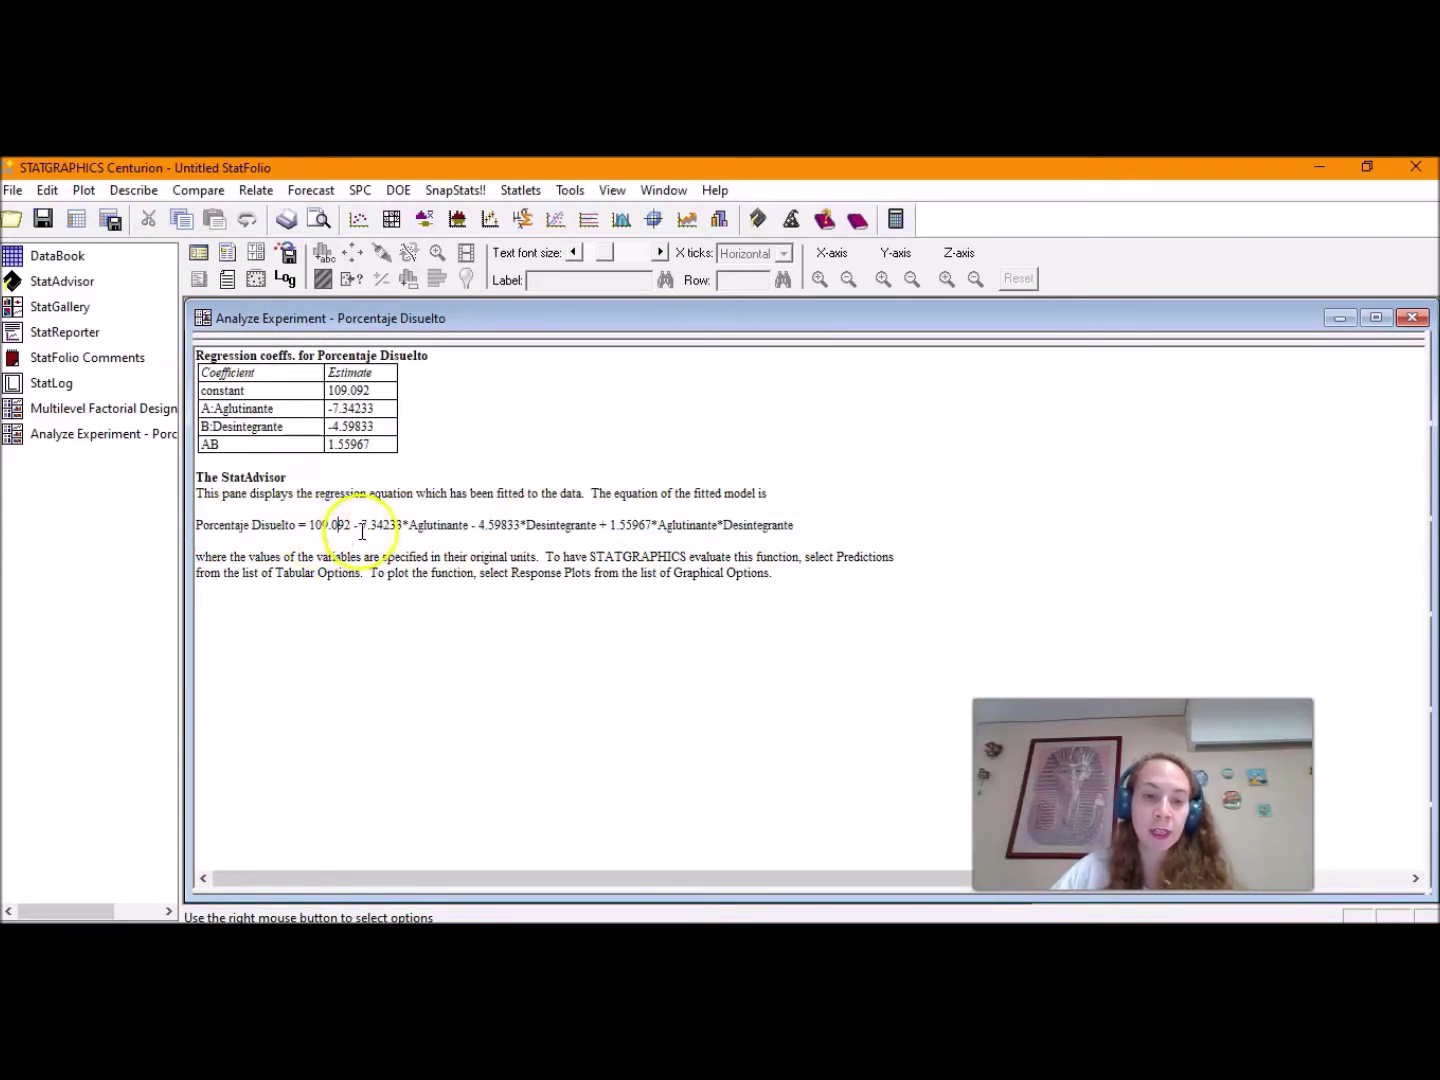
double_click(412, 527)
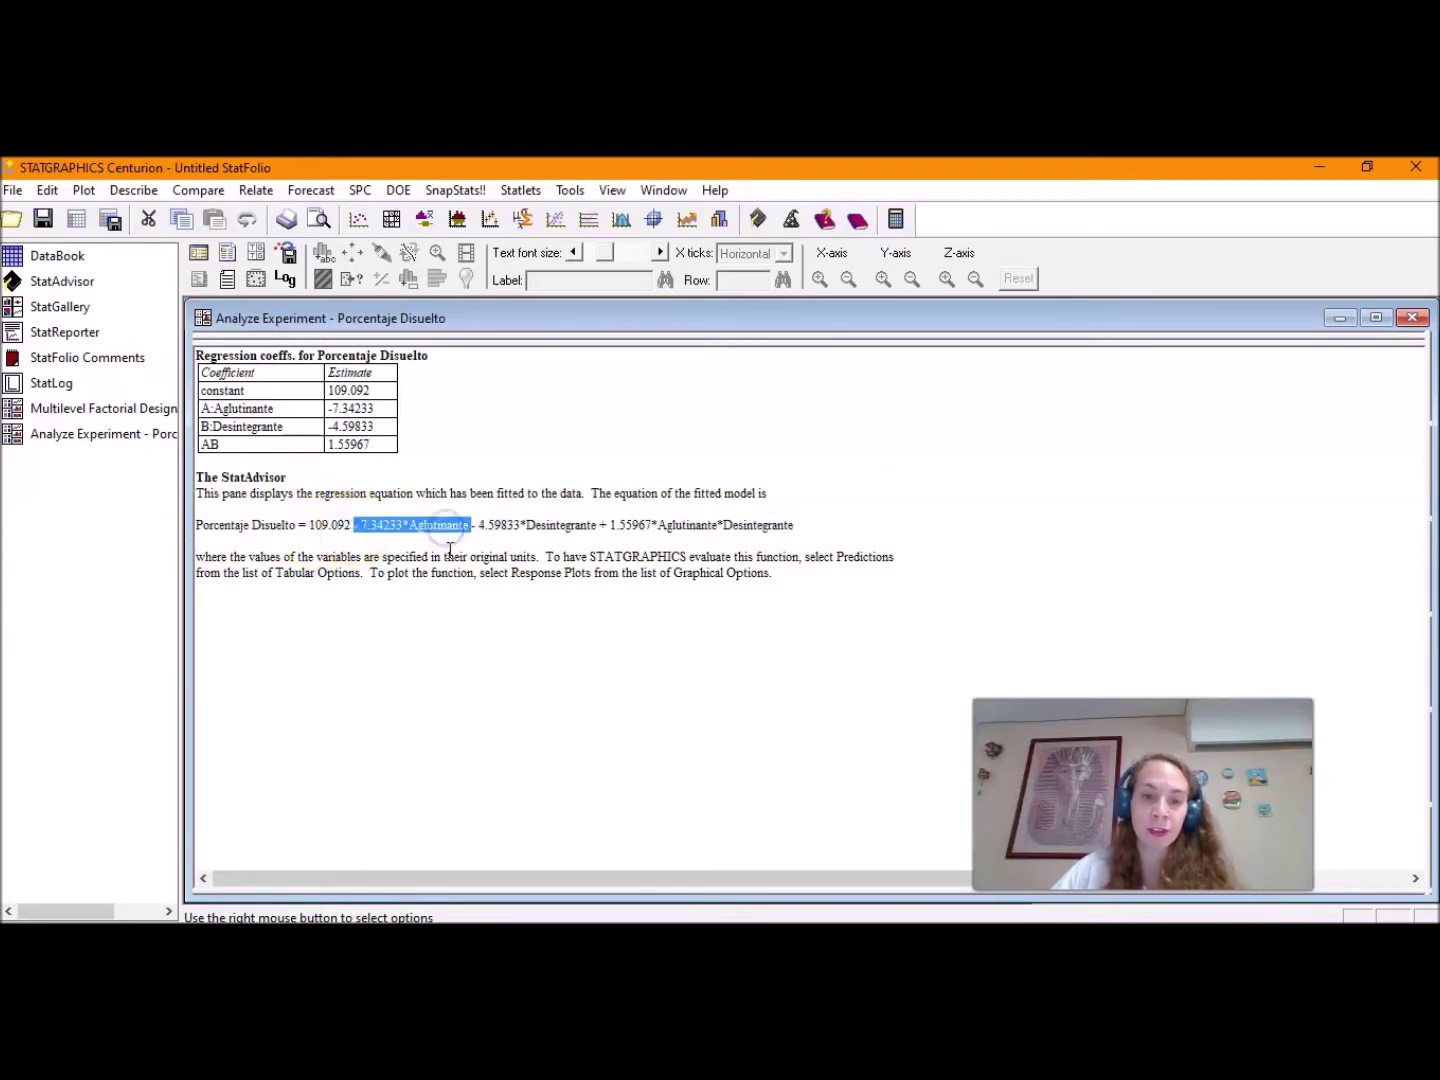
double_click(531, 527)
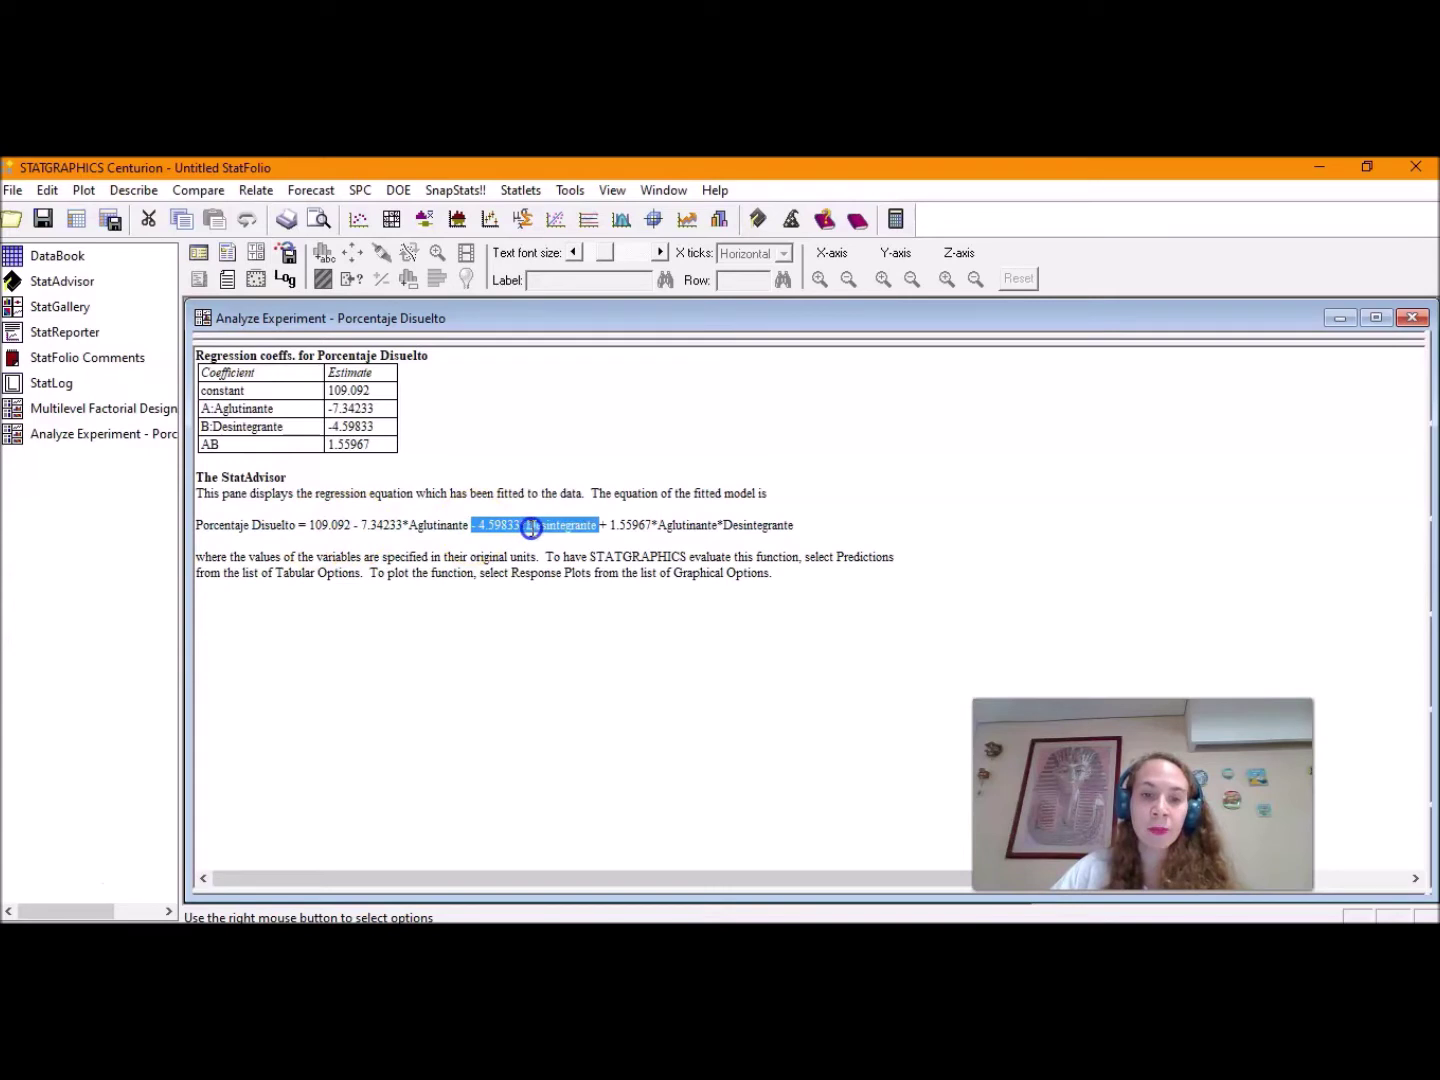
double_click(601, 527)
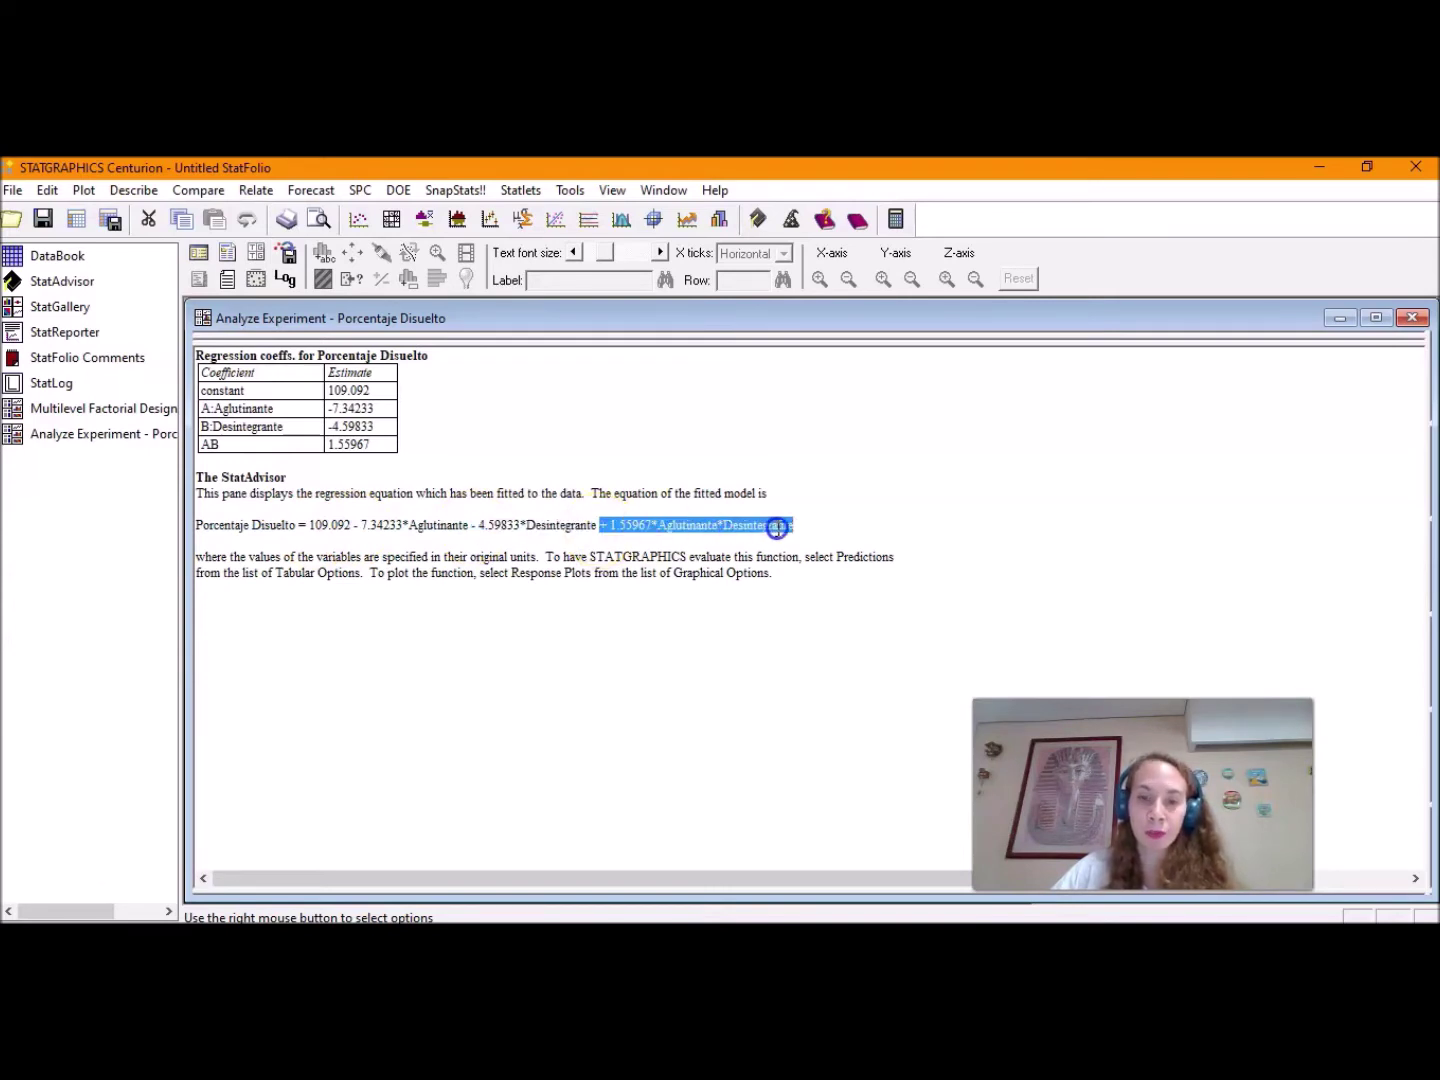
click(773, 648)
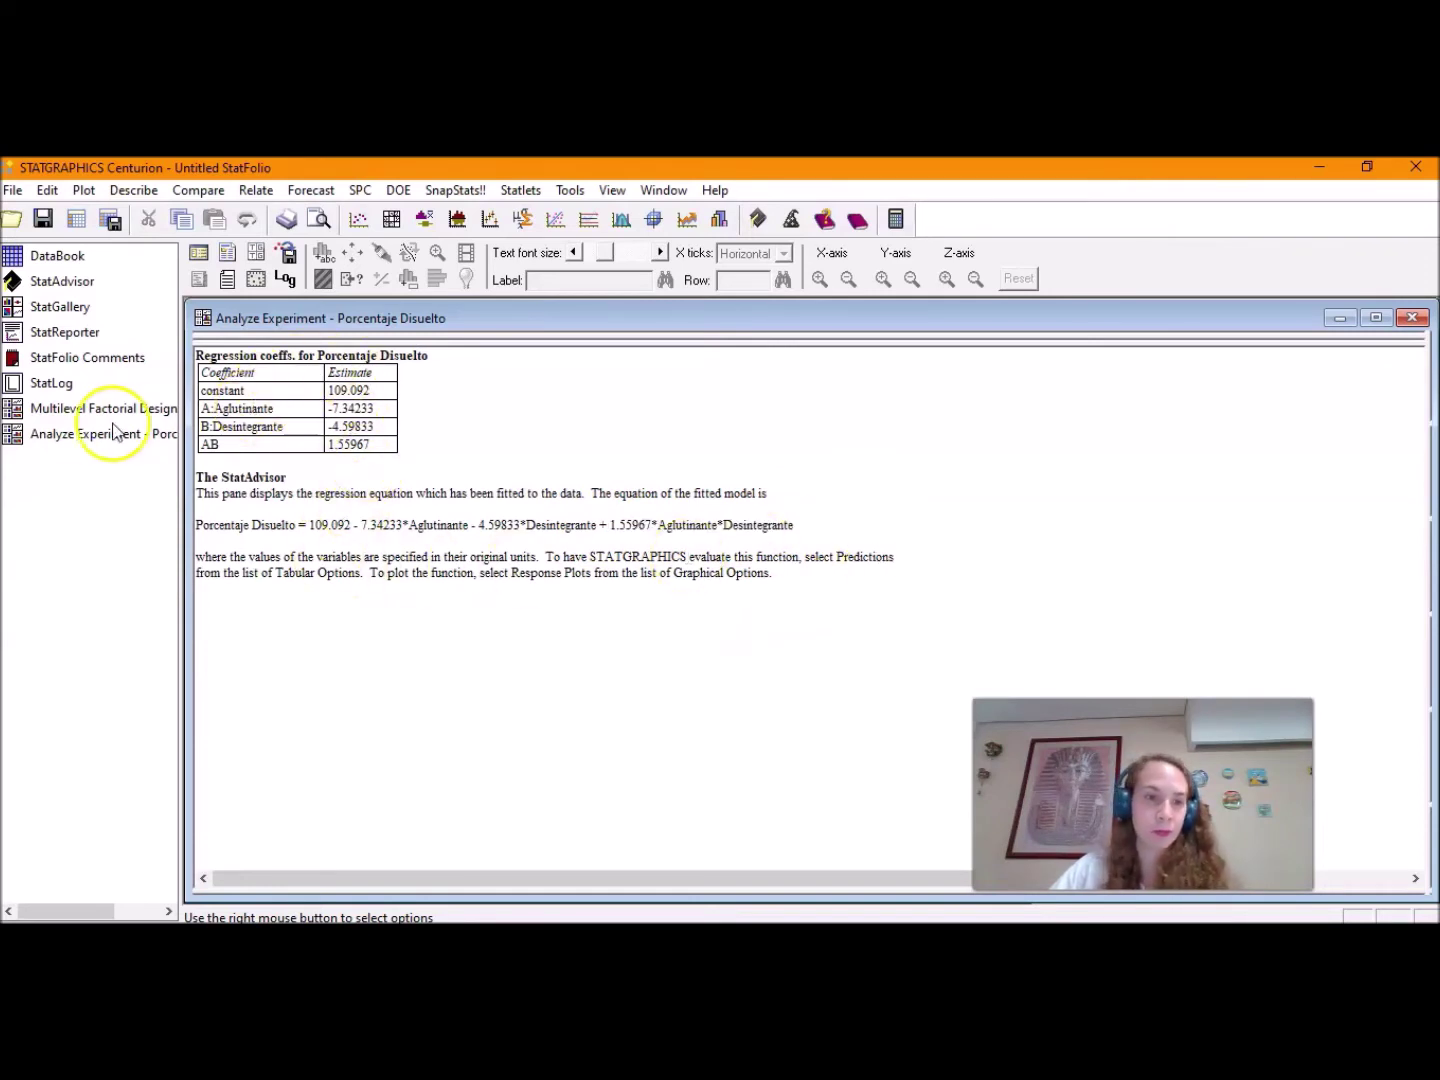
- Return to the analysis overview and enlarge the standardized Pareto chart for Porcentaje Disuelto
click(75, 436)
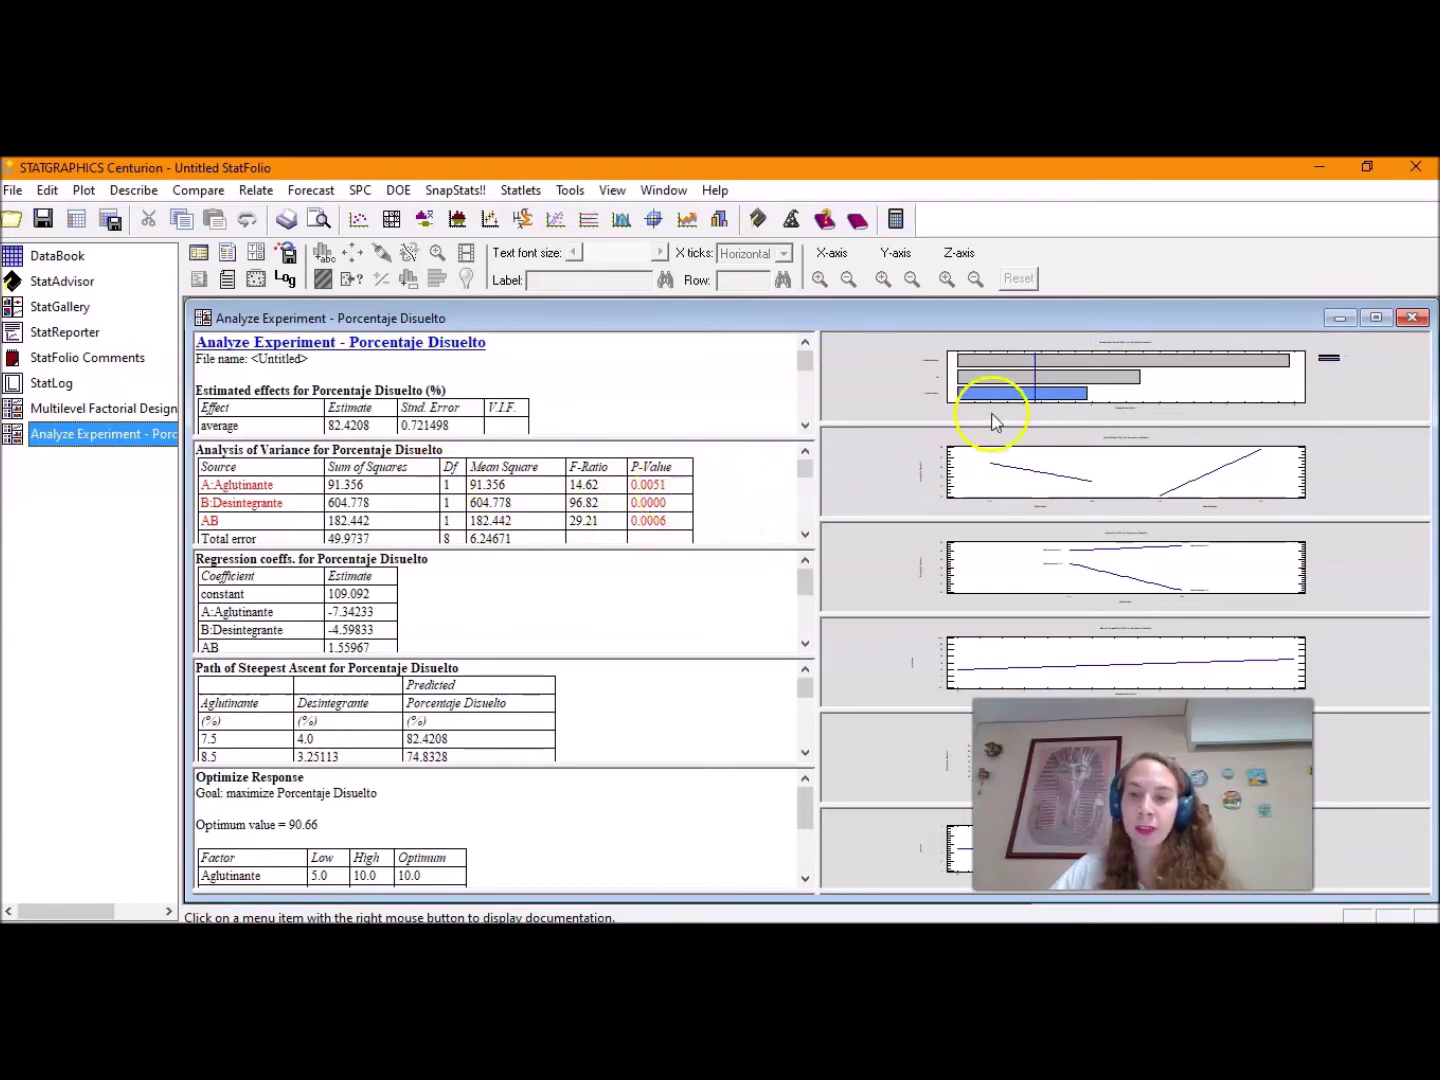
double_click(914, 403)
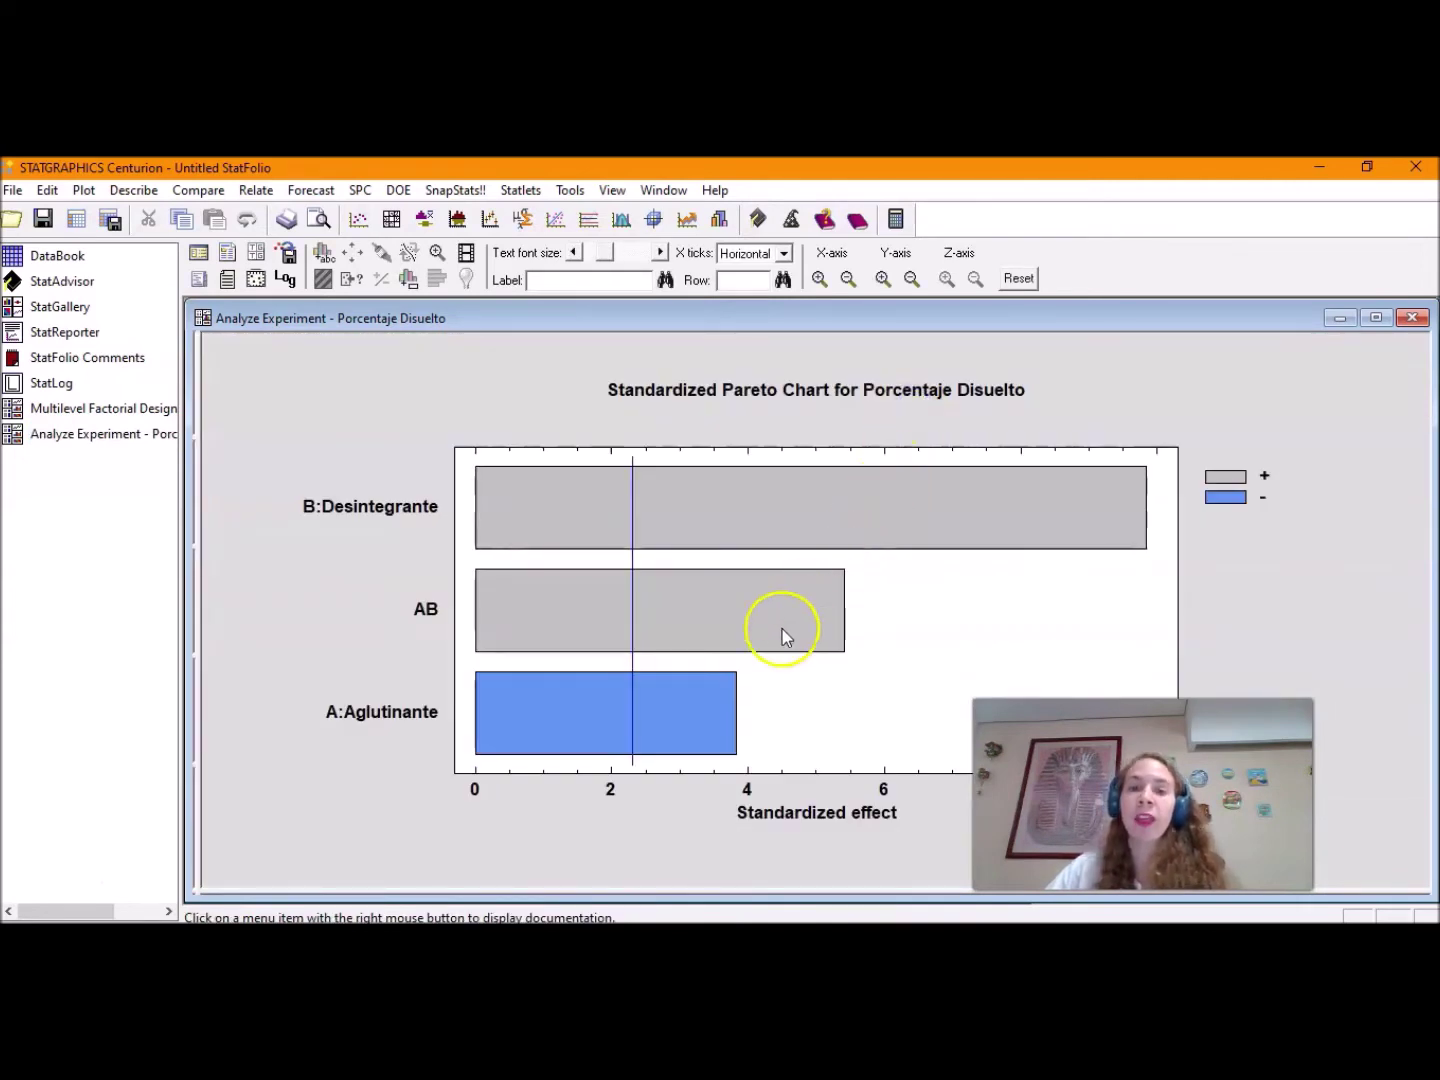